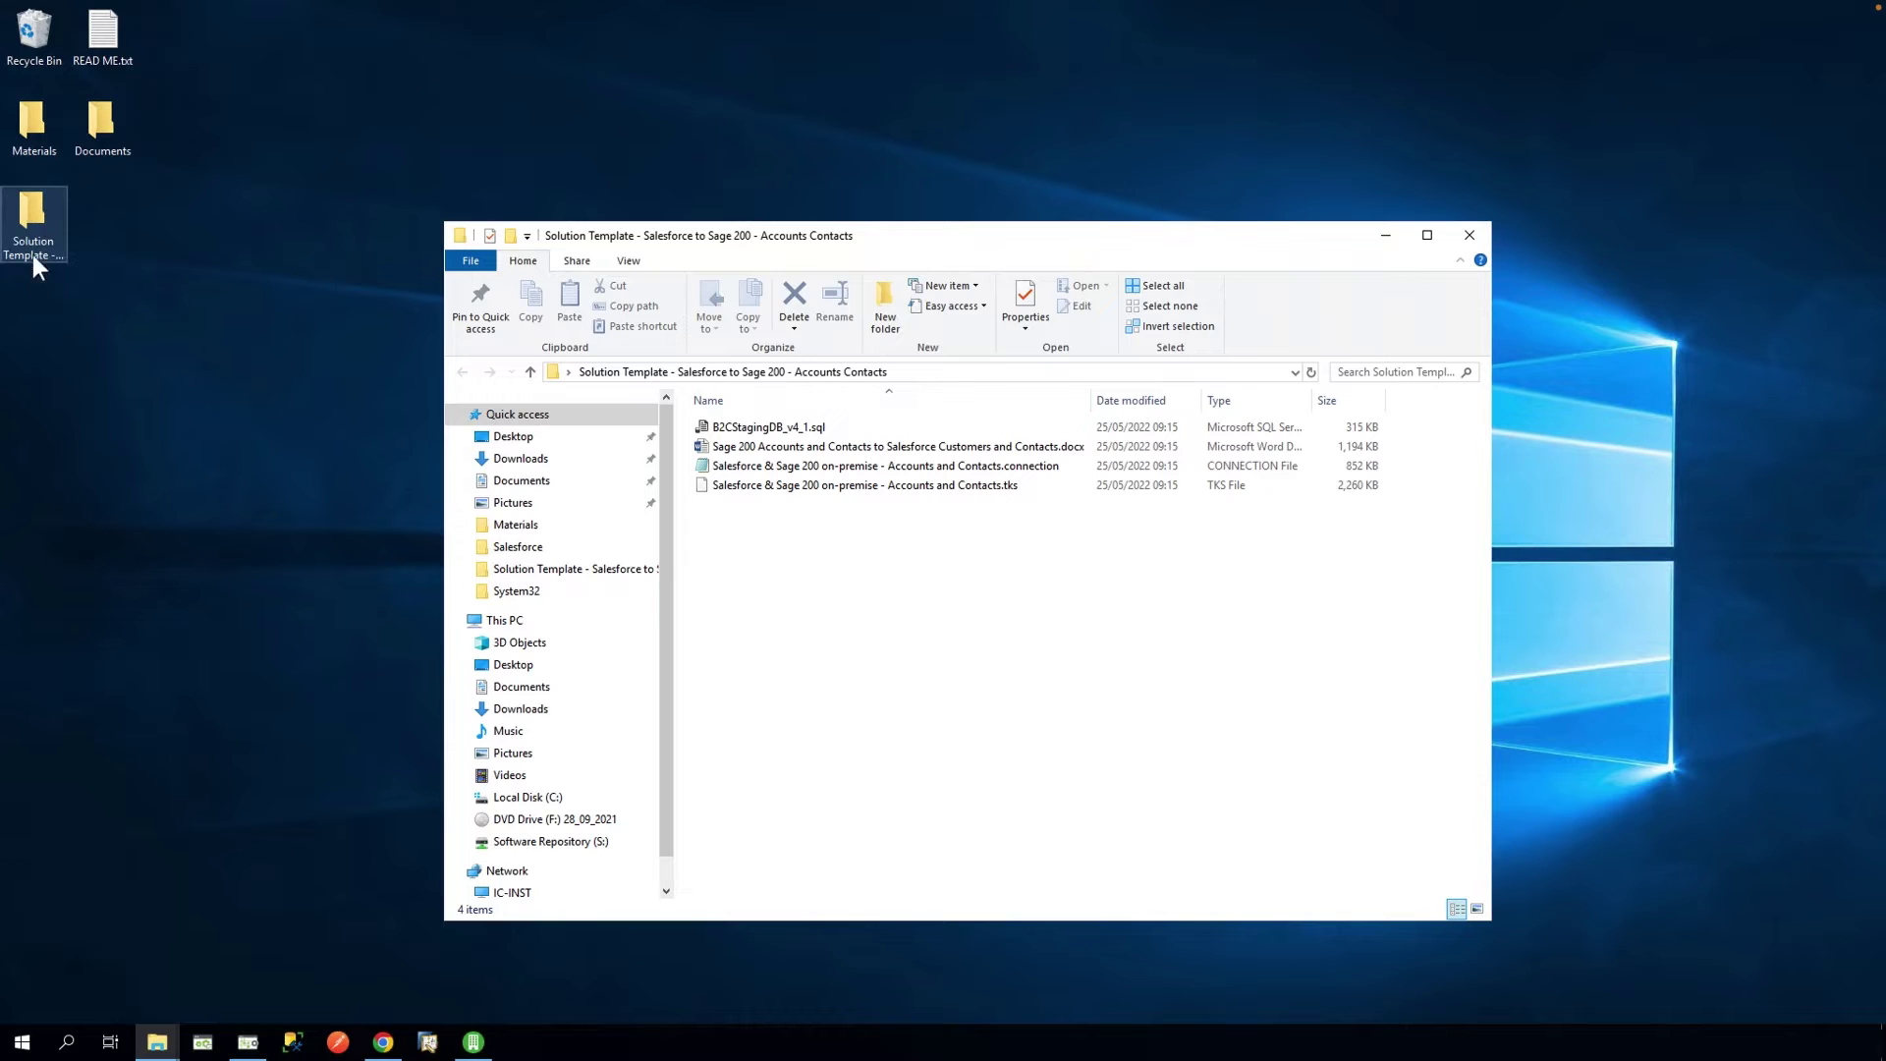
# Step: Launch SQL Server Management Studio and open the B2CStagingDB_v4_1.sql script from Desktop > Solution Template
pyautogui.click(292, 1041)
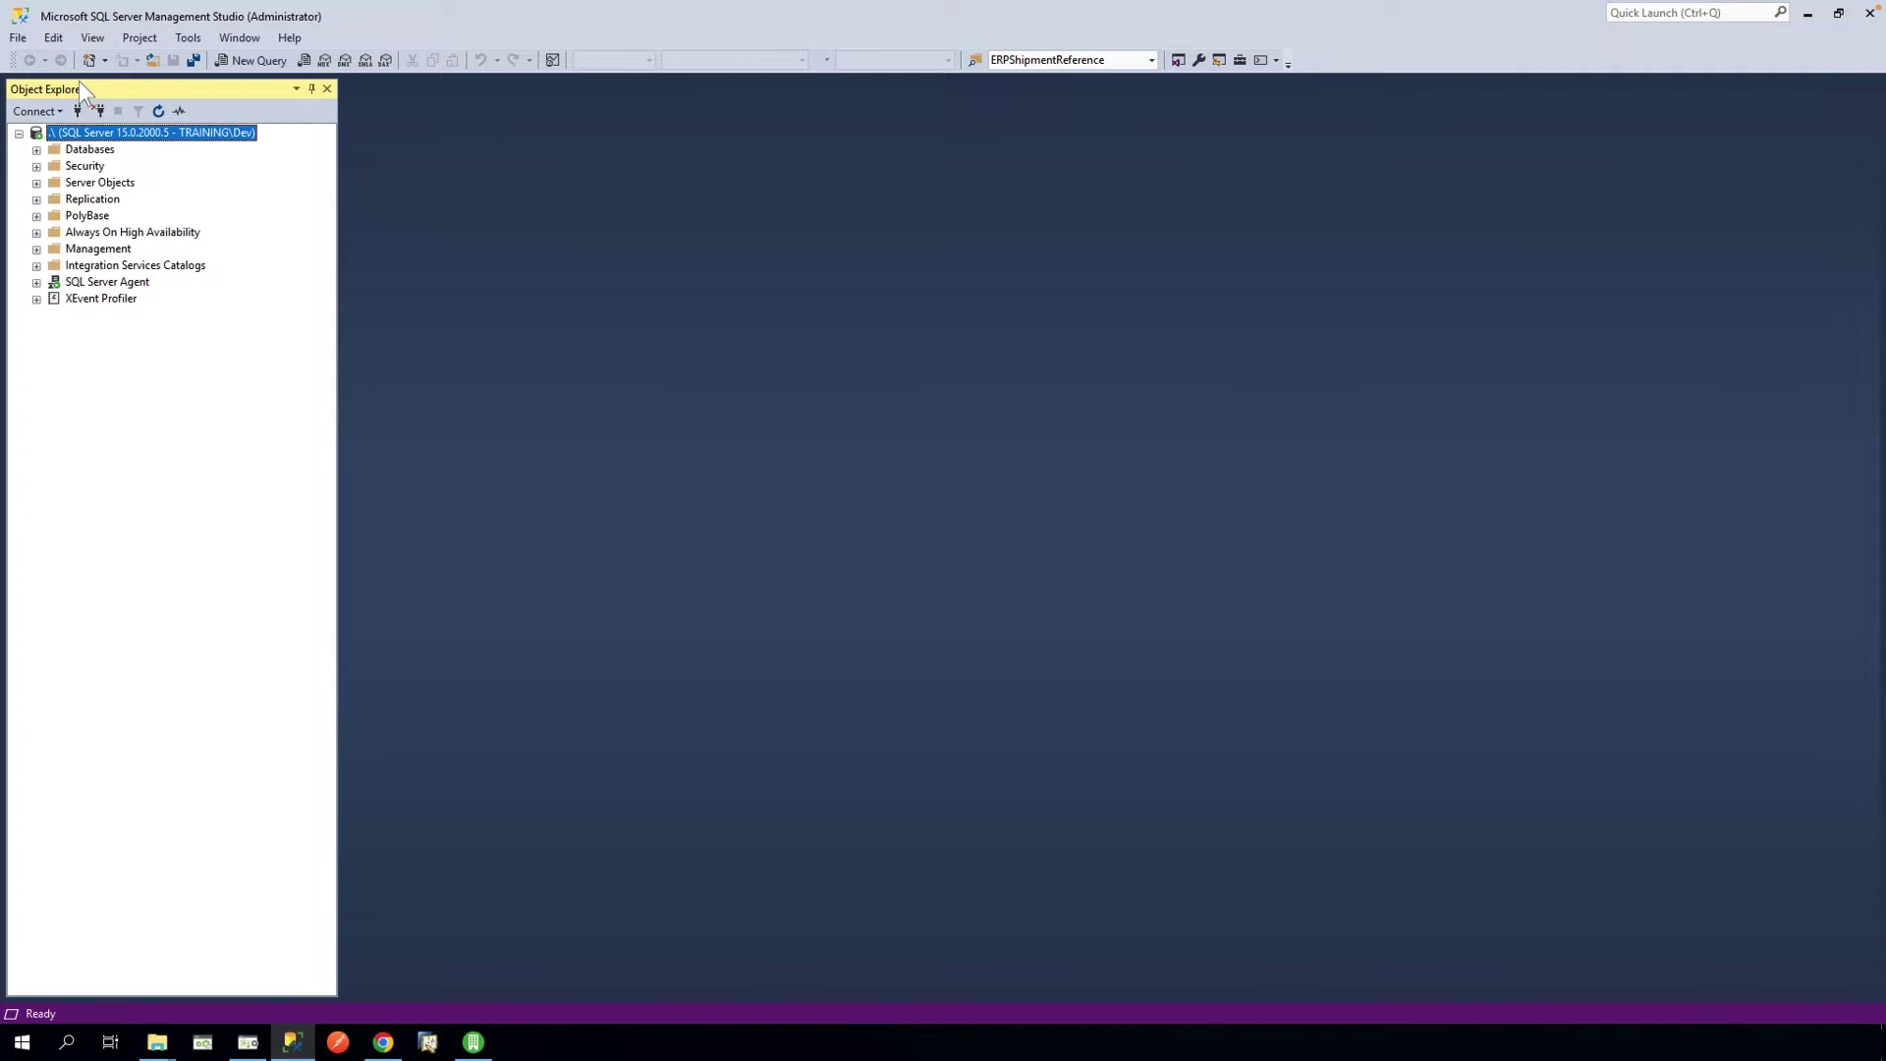
pyautogui.click(18, 38)
pyautogui.moveTo(120, 120)
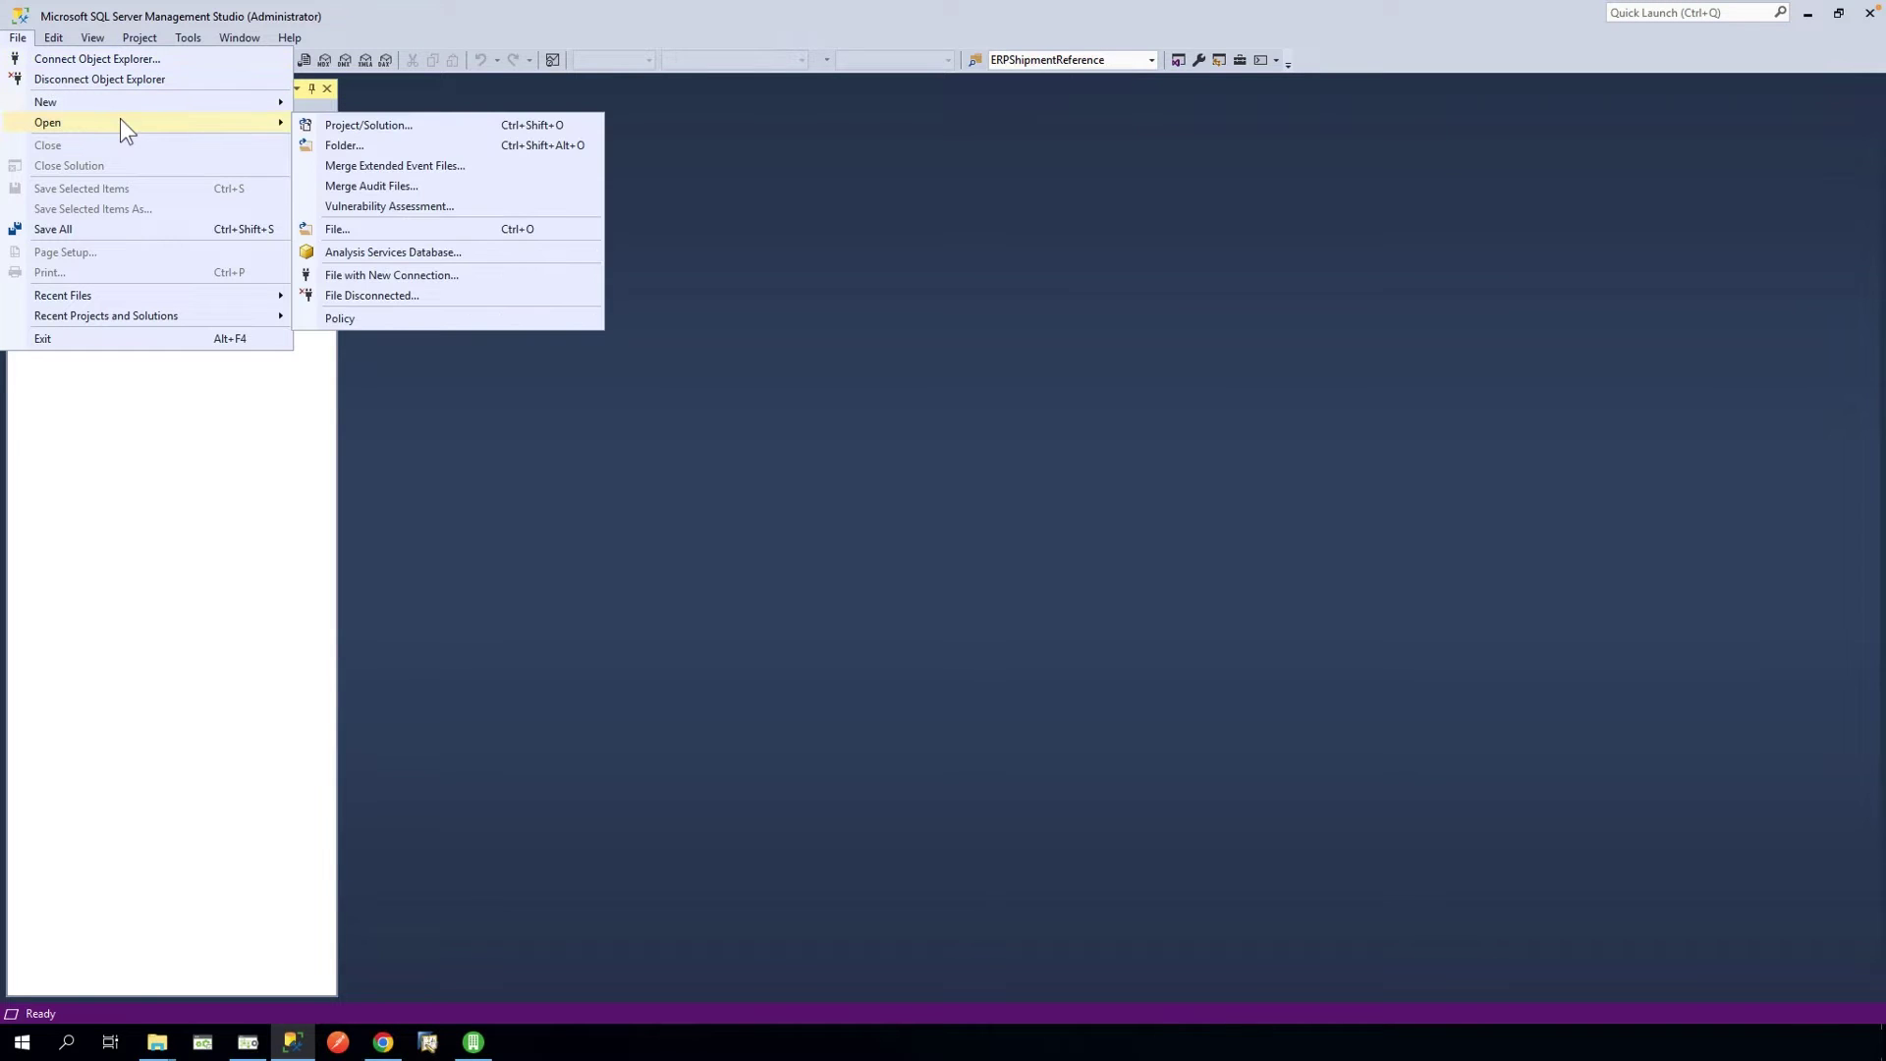
pyautogui.click(405, 227)
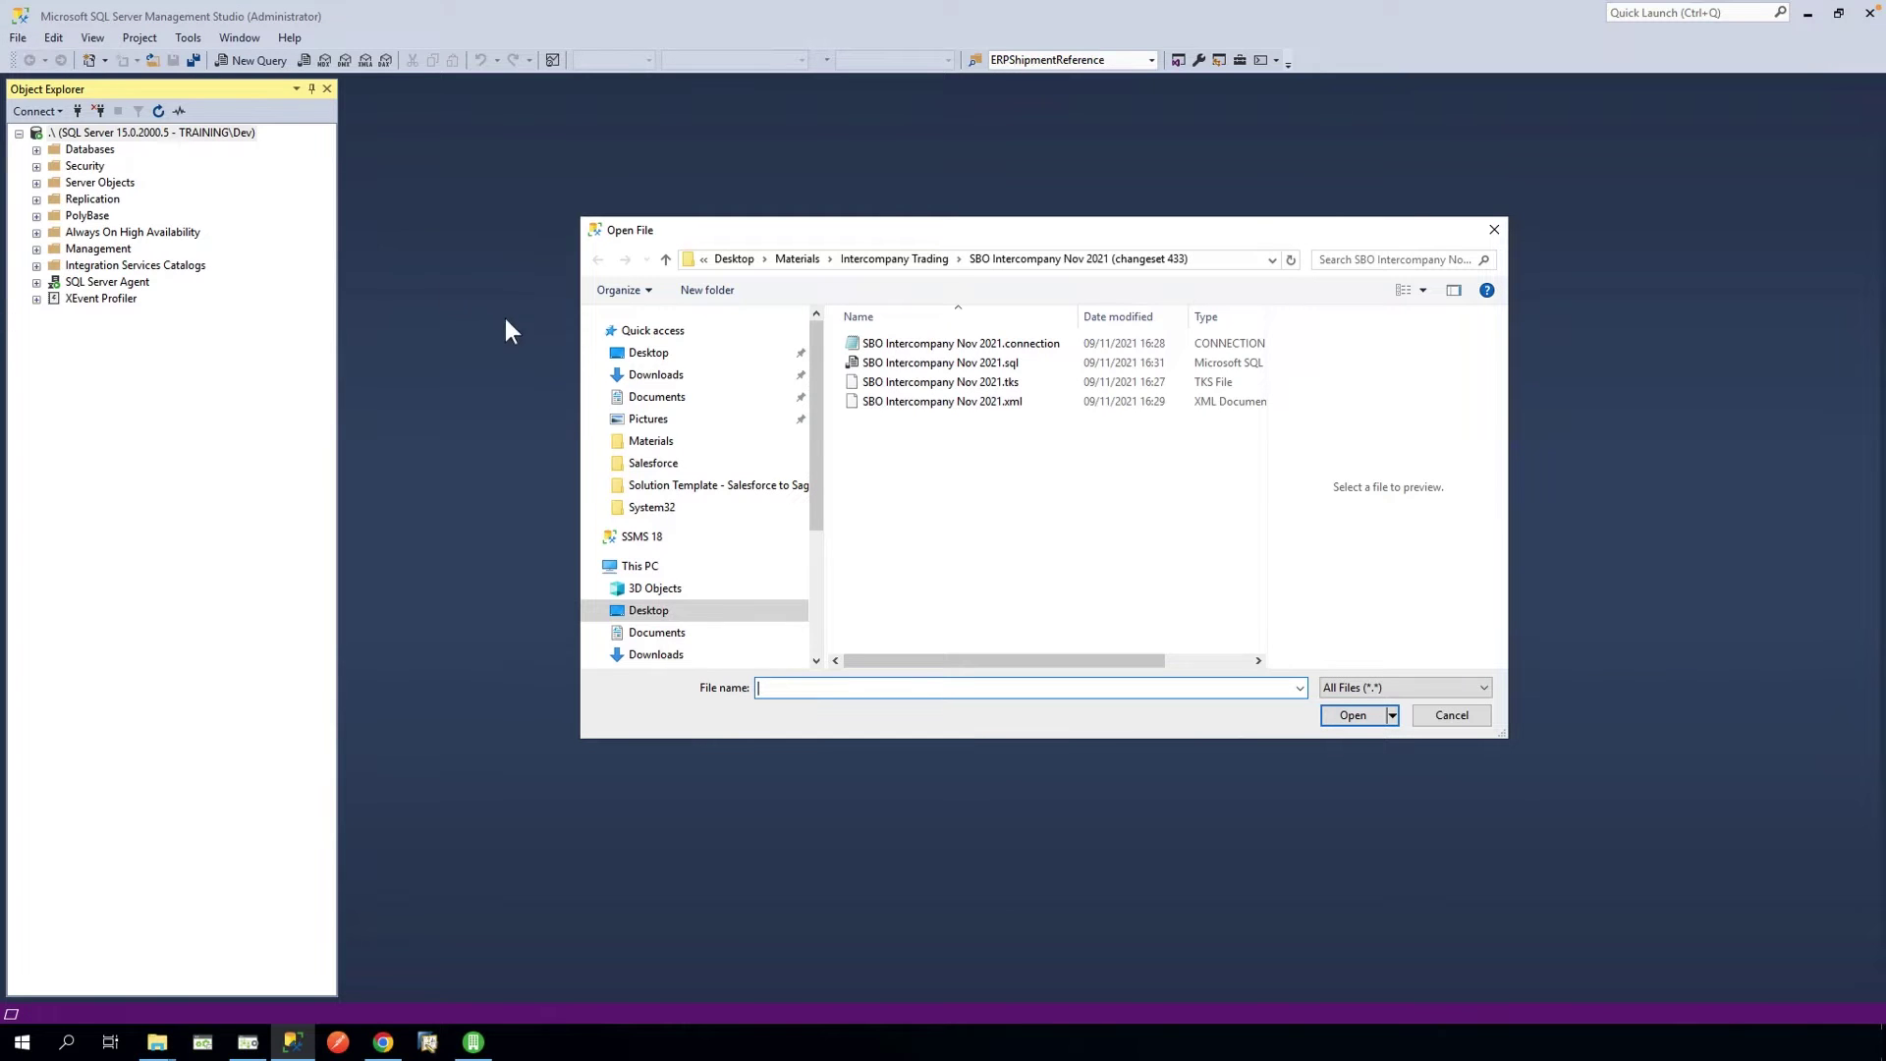
pyautogui.click(647, 356)
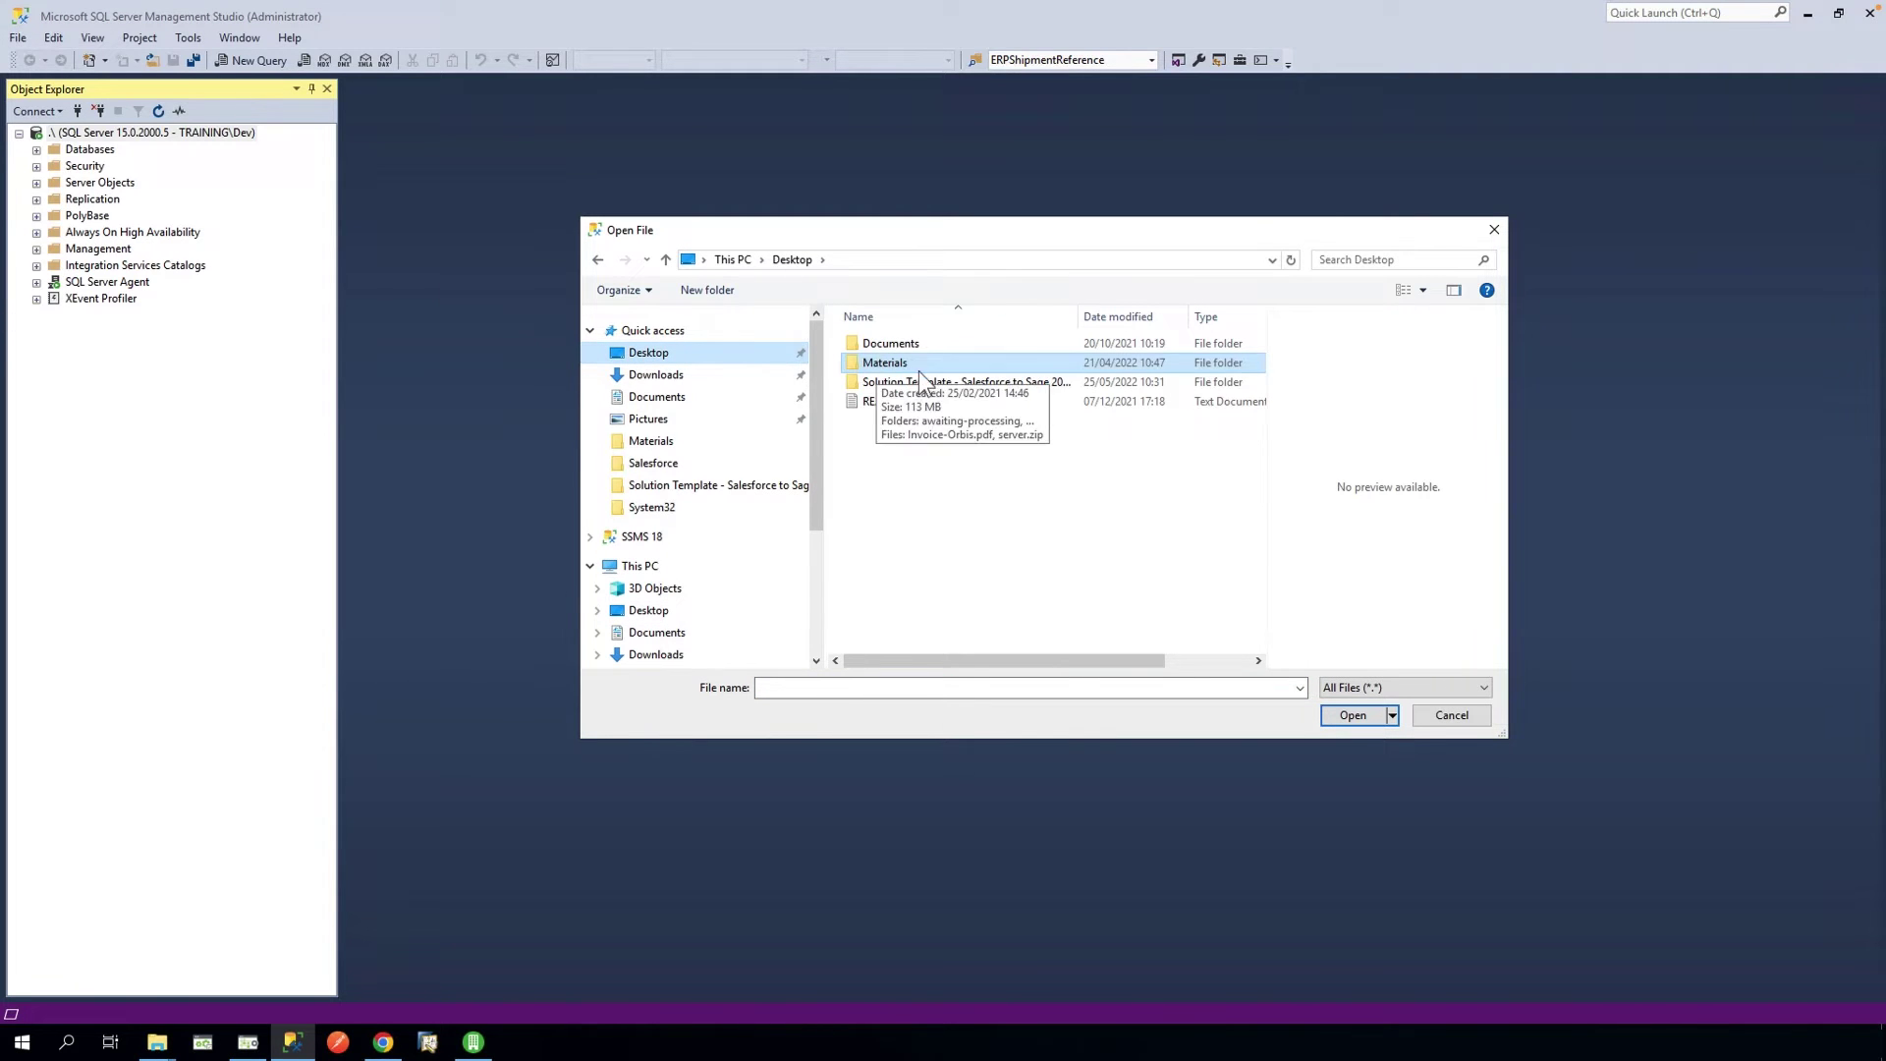
pyautogui.doubleClick(945, 381)
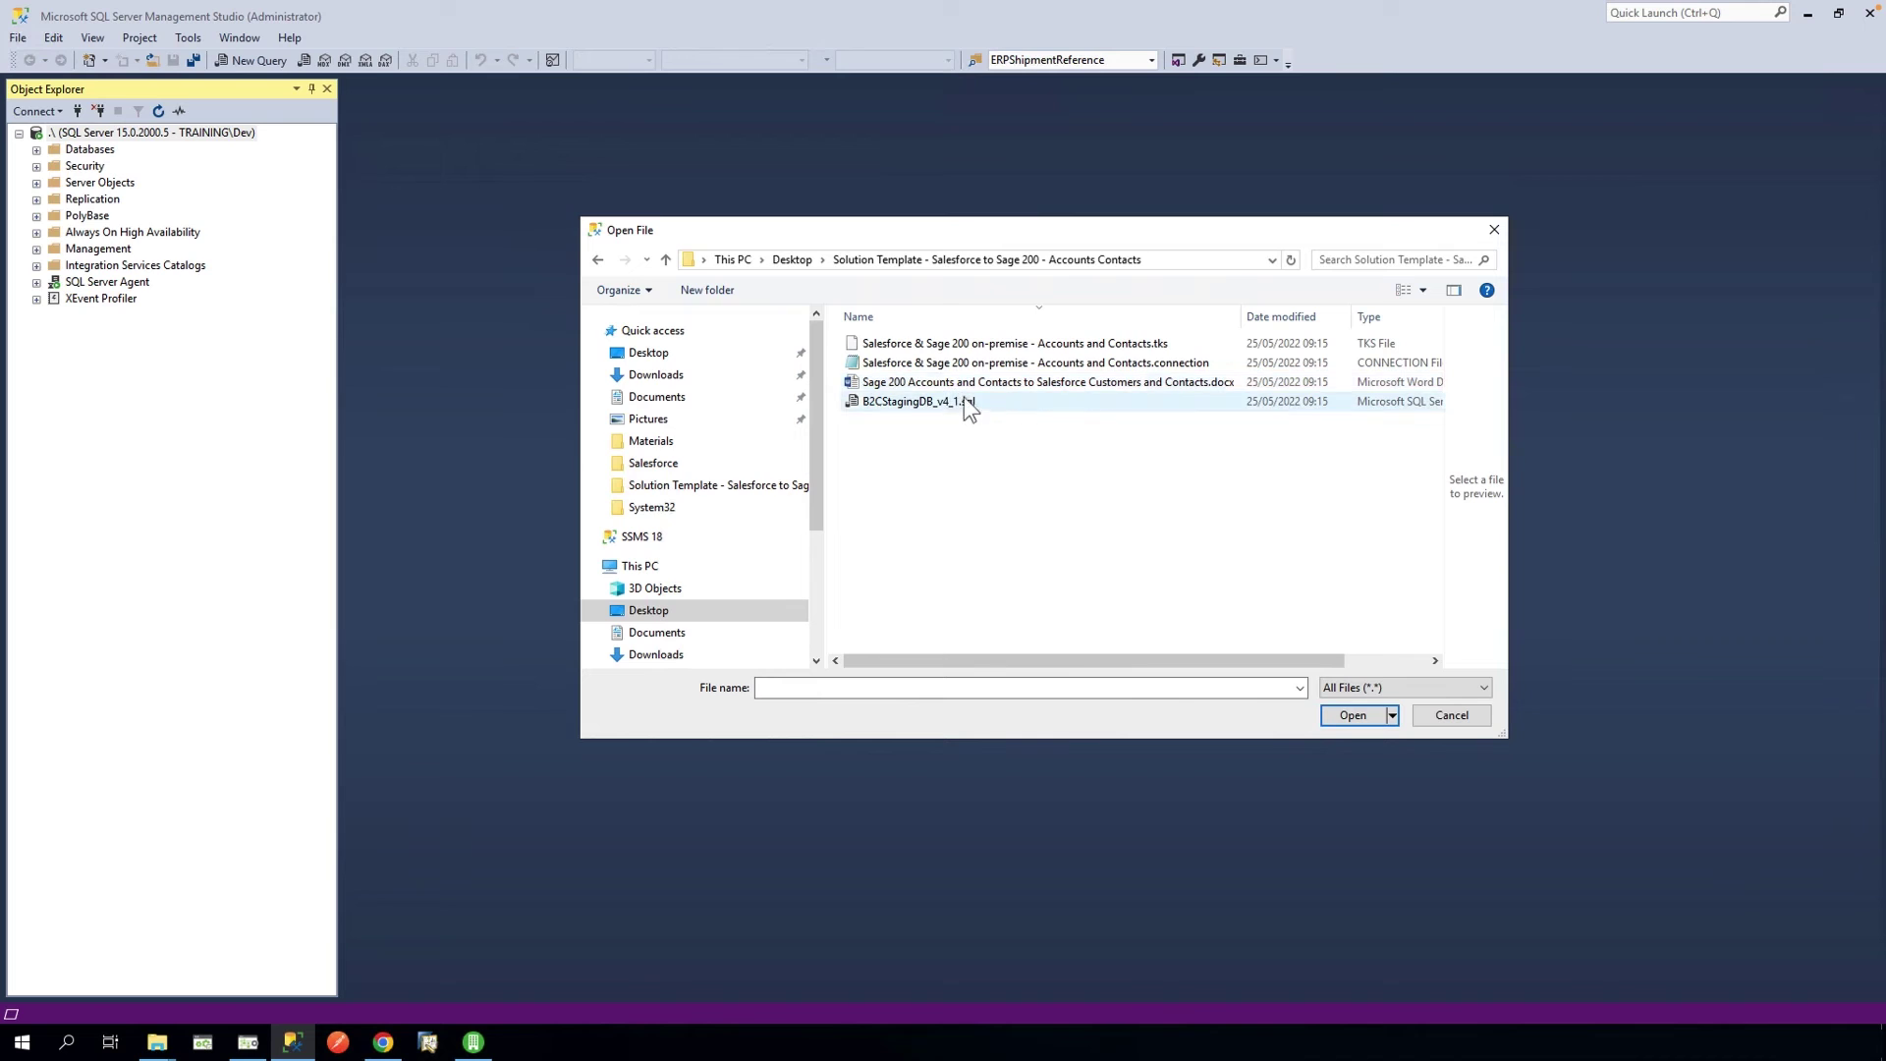
pyautogui.click(965, 400)
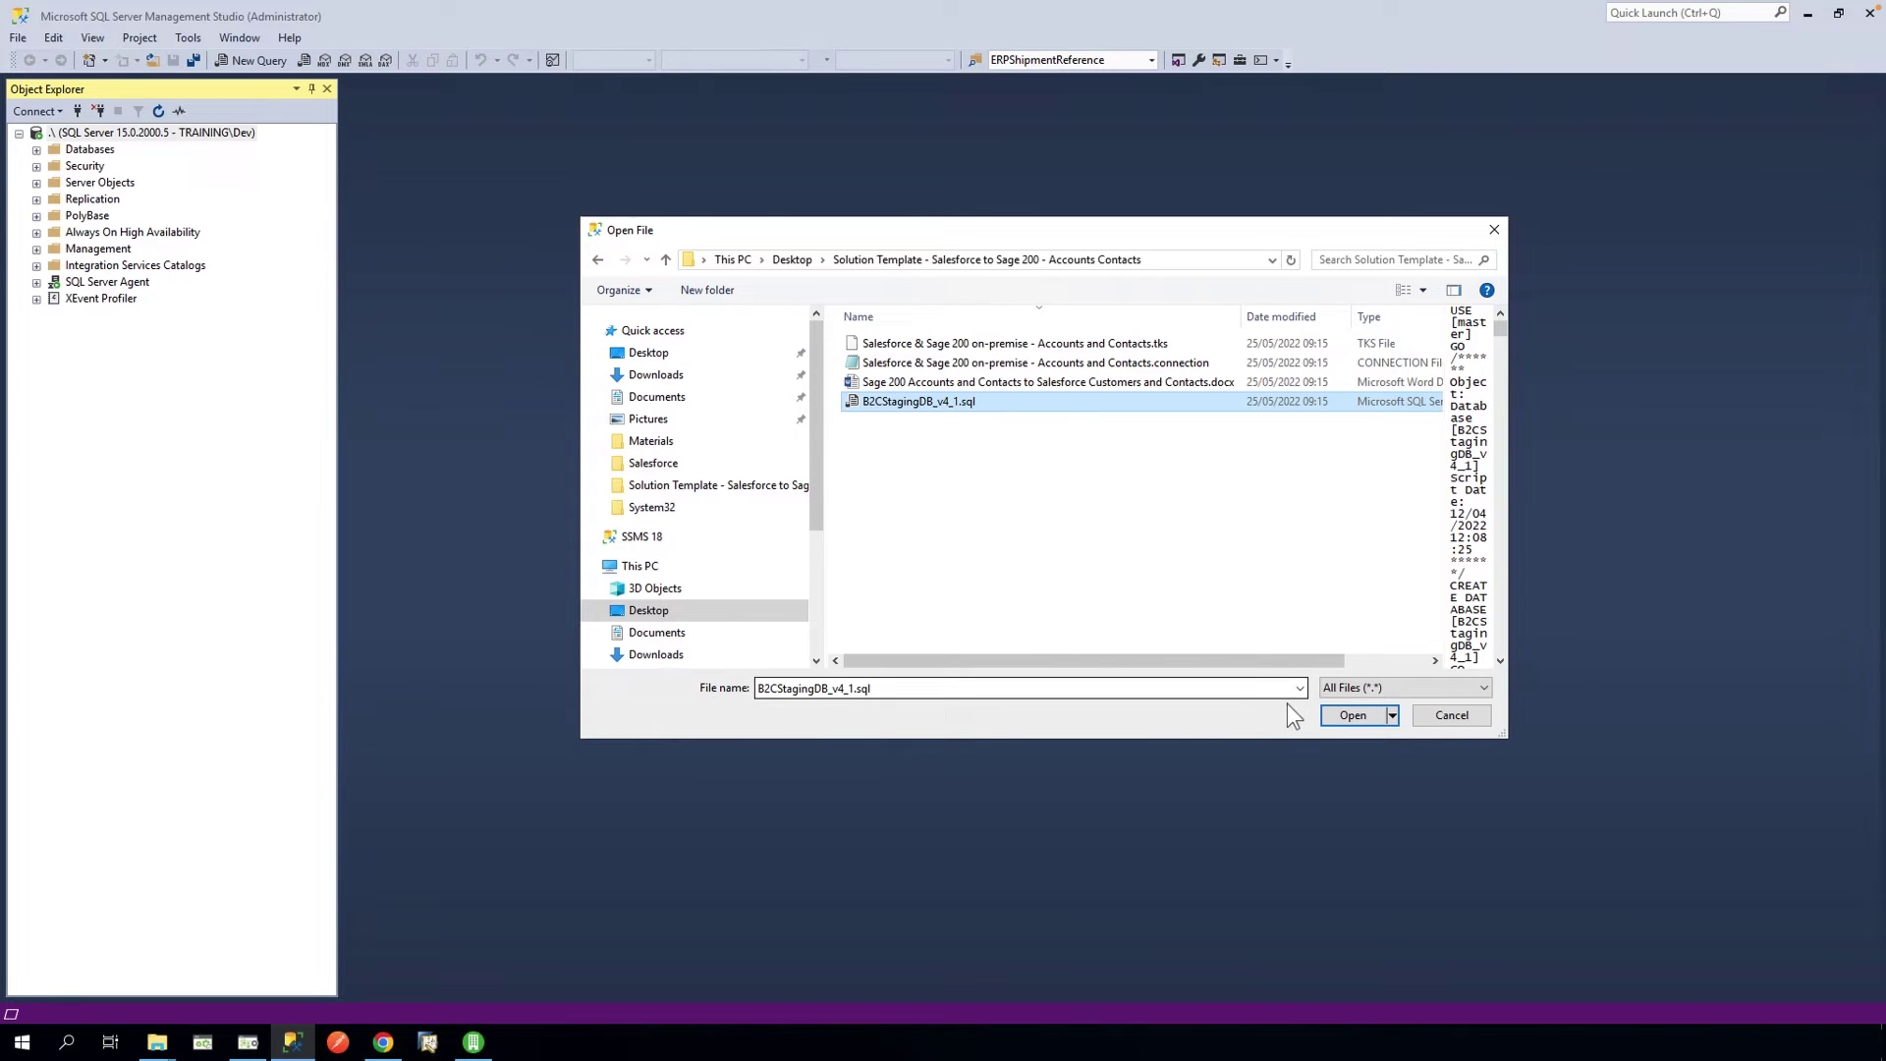
pyautogui.click(1352, 713)
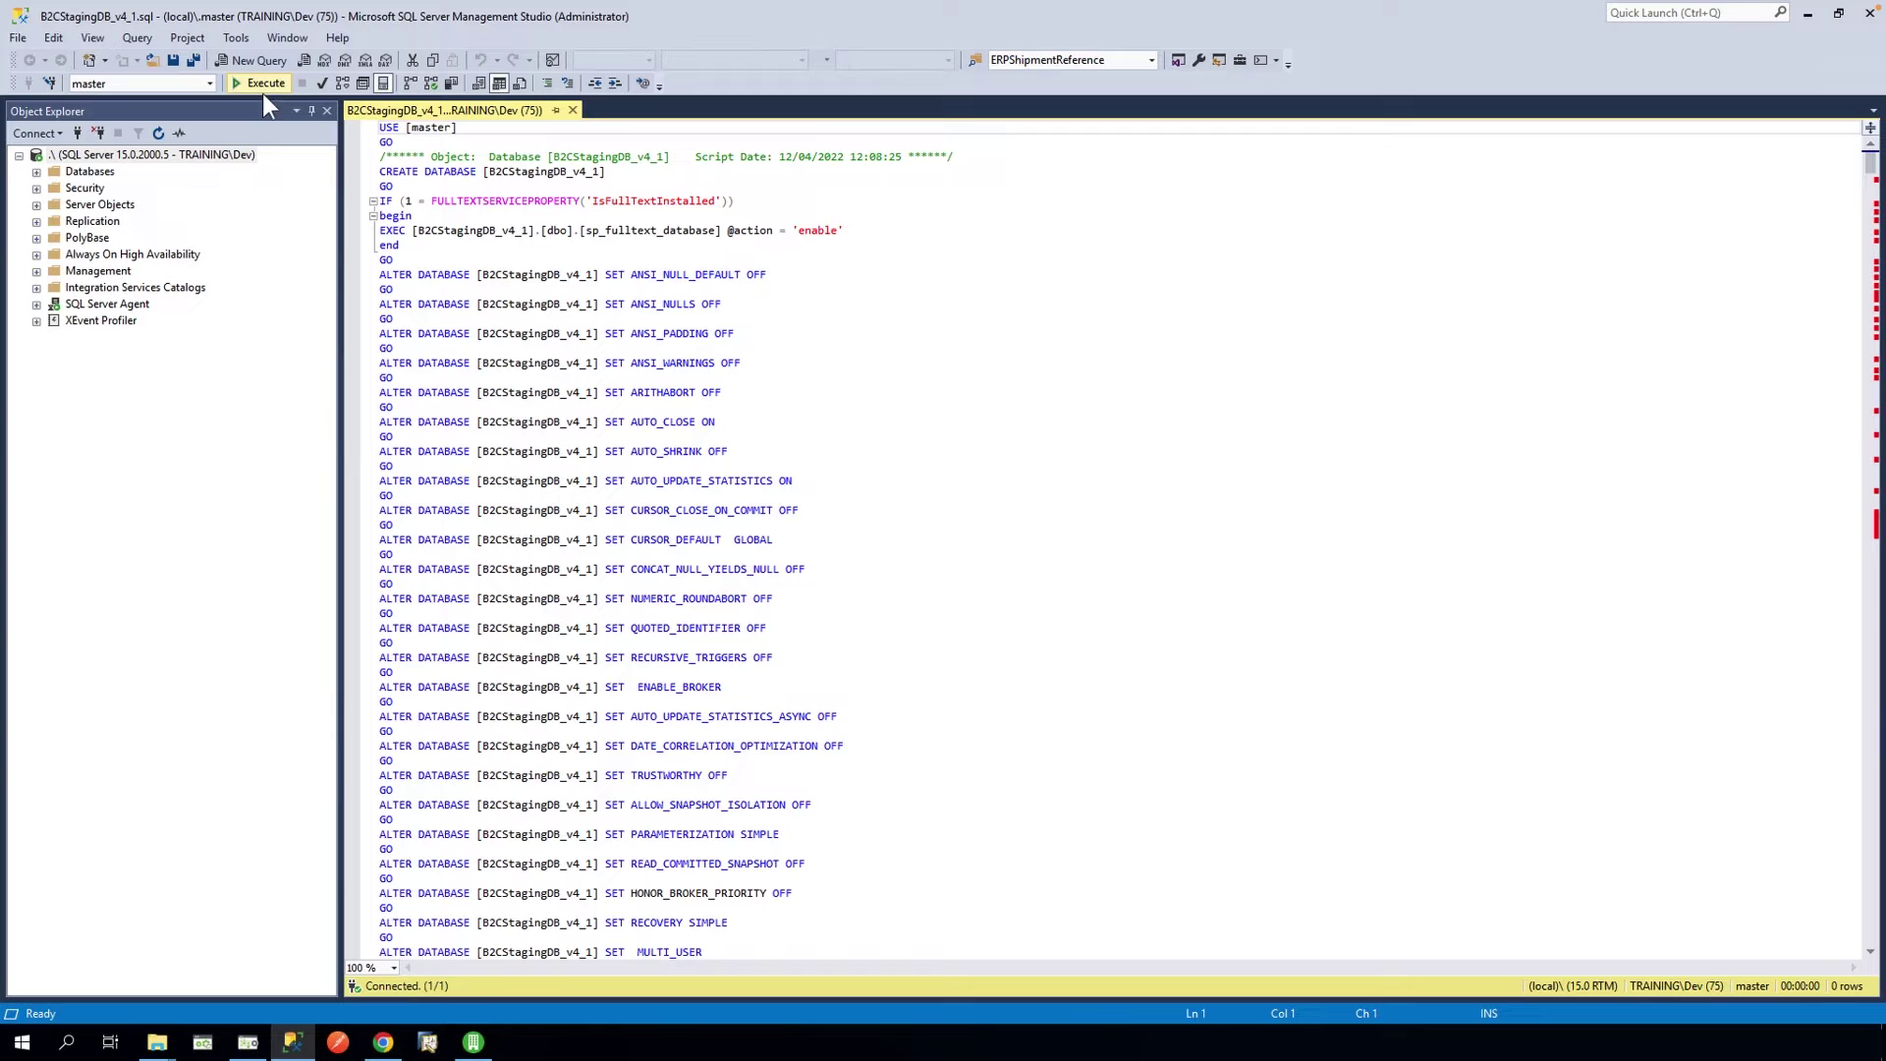
# Step: Expand Databases > B2CStagingDB_v4_1 > Tables in Object Explorer to list the database's tables
pyautogui.click(36, 172)
pyautogui.click(55, 172)
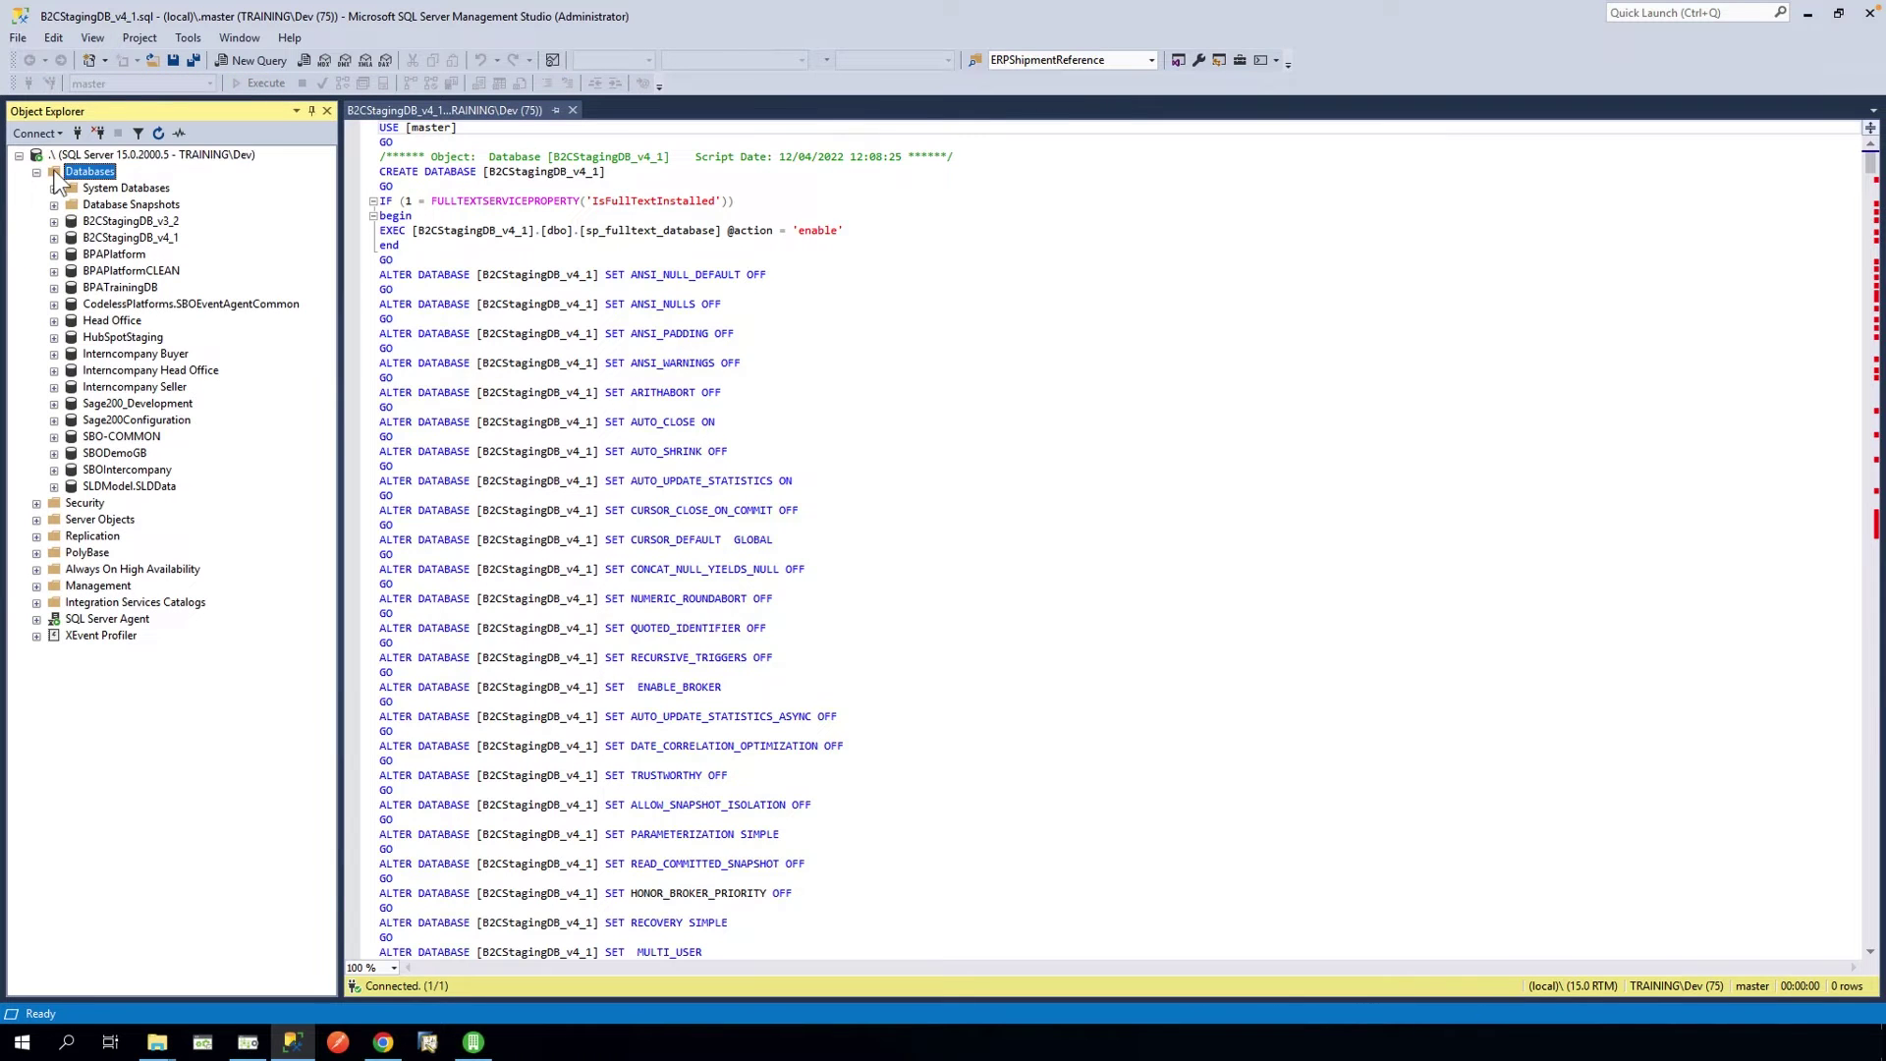
pyautogui.click(54, 238)
pyautogui.click(71, 271)
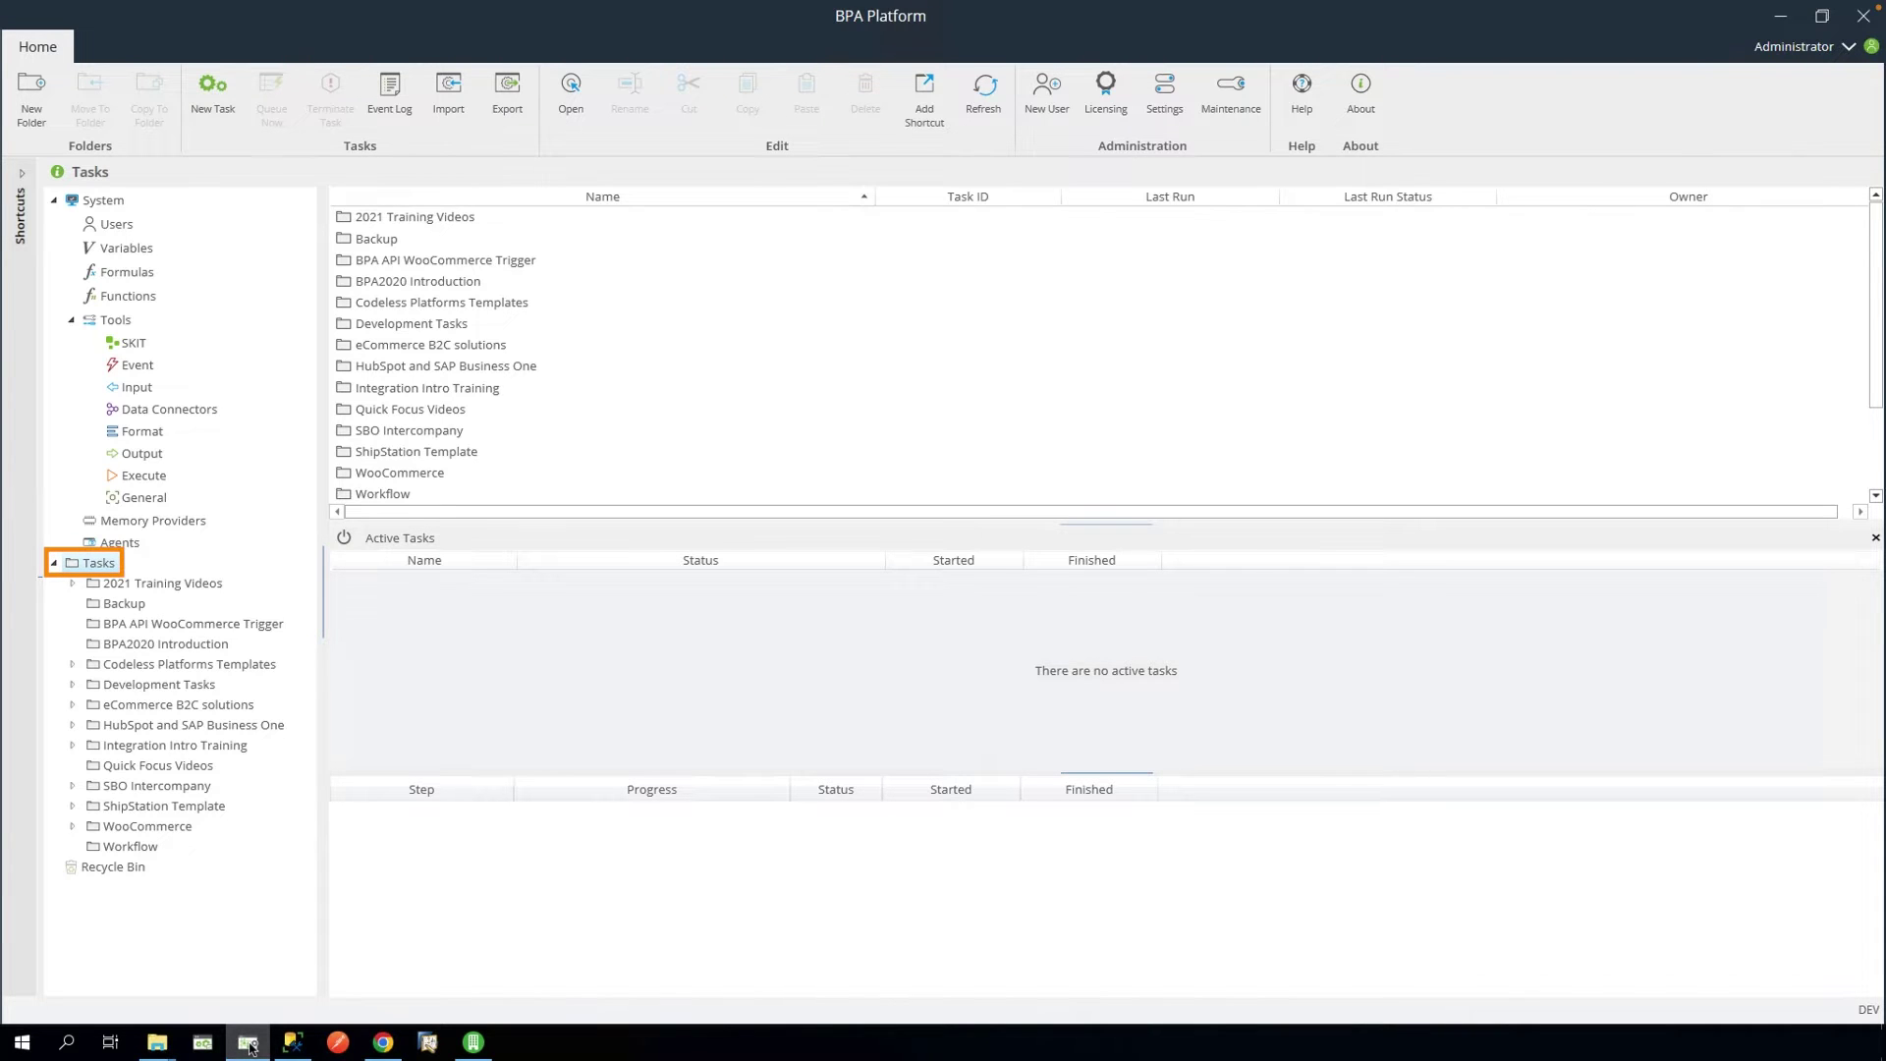
# Step: Import 'Salesforce & Sage 200 on-premise - Accounts and Contacts.connection' from Desktop > Solution Template
pyautogui.click(456, 86)
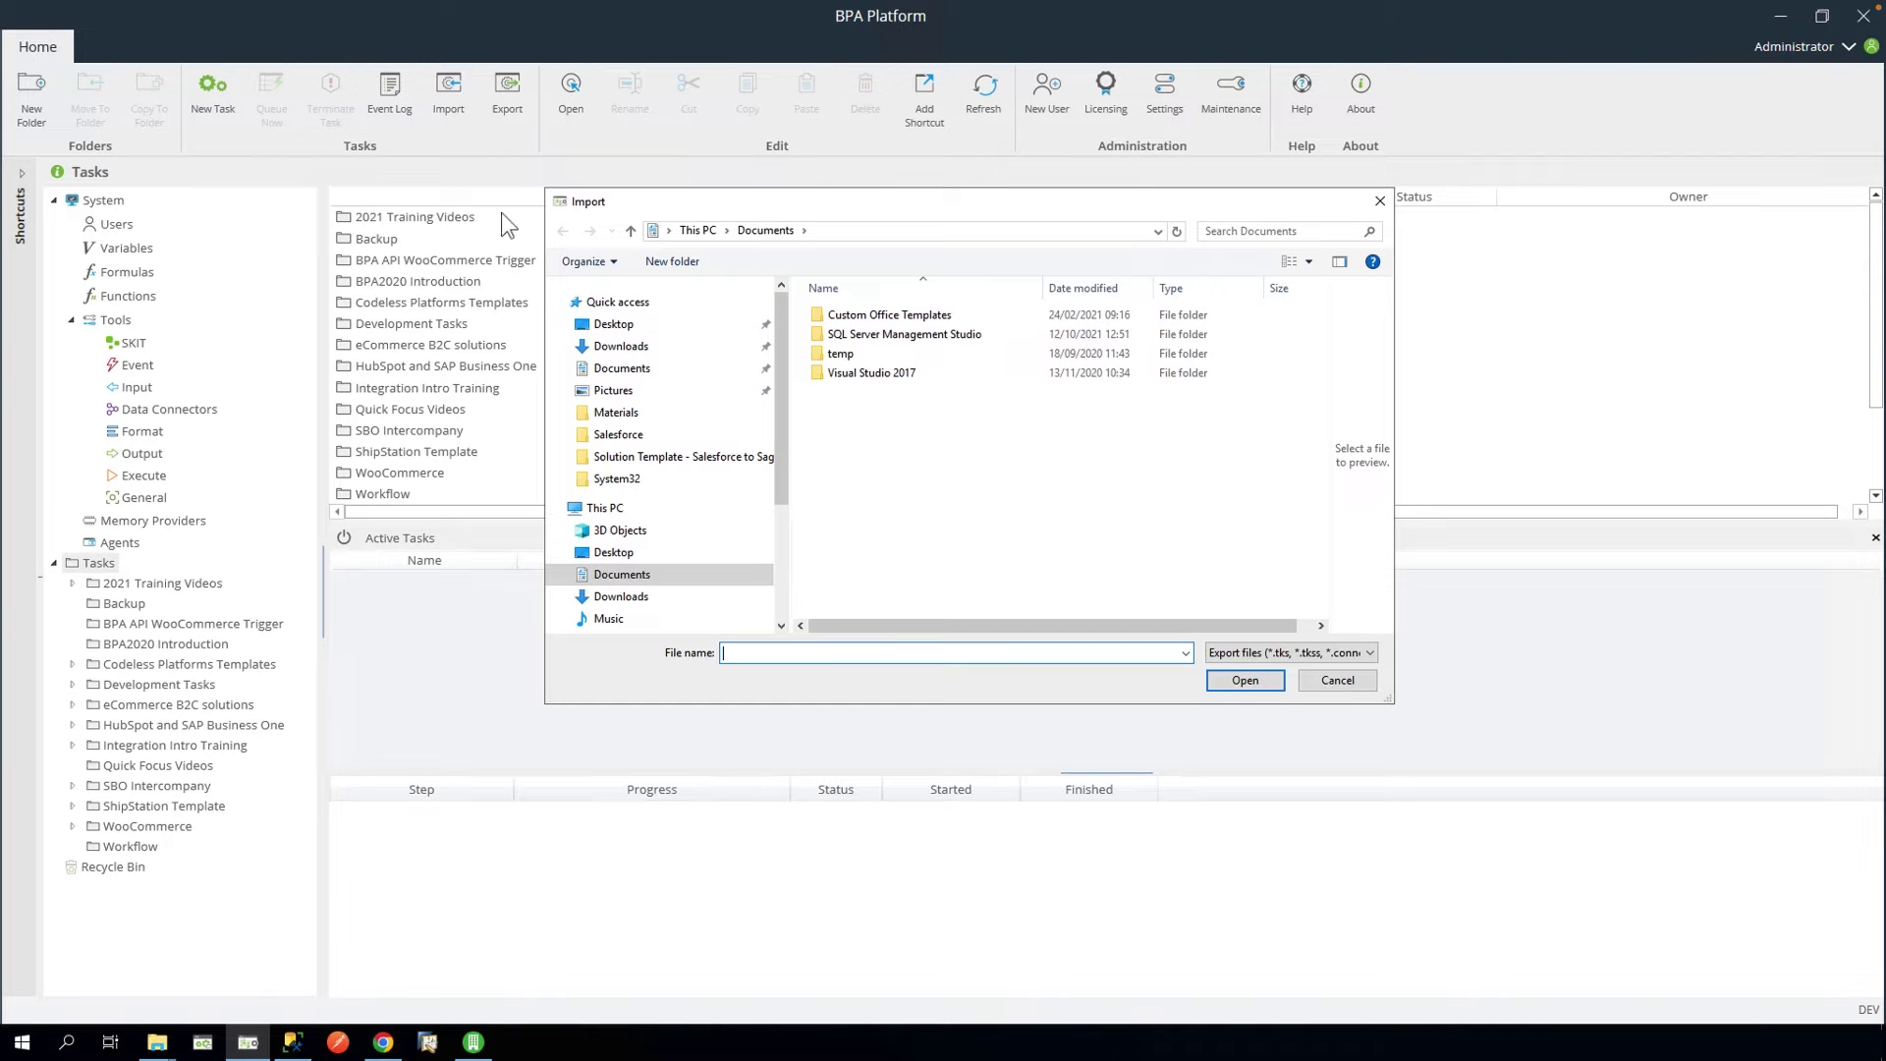
pyautogui.click(619, 326)
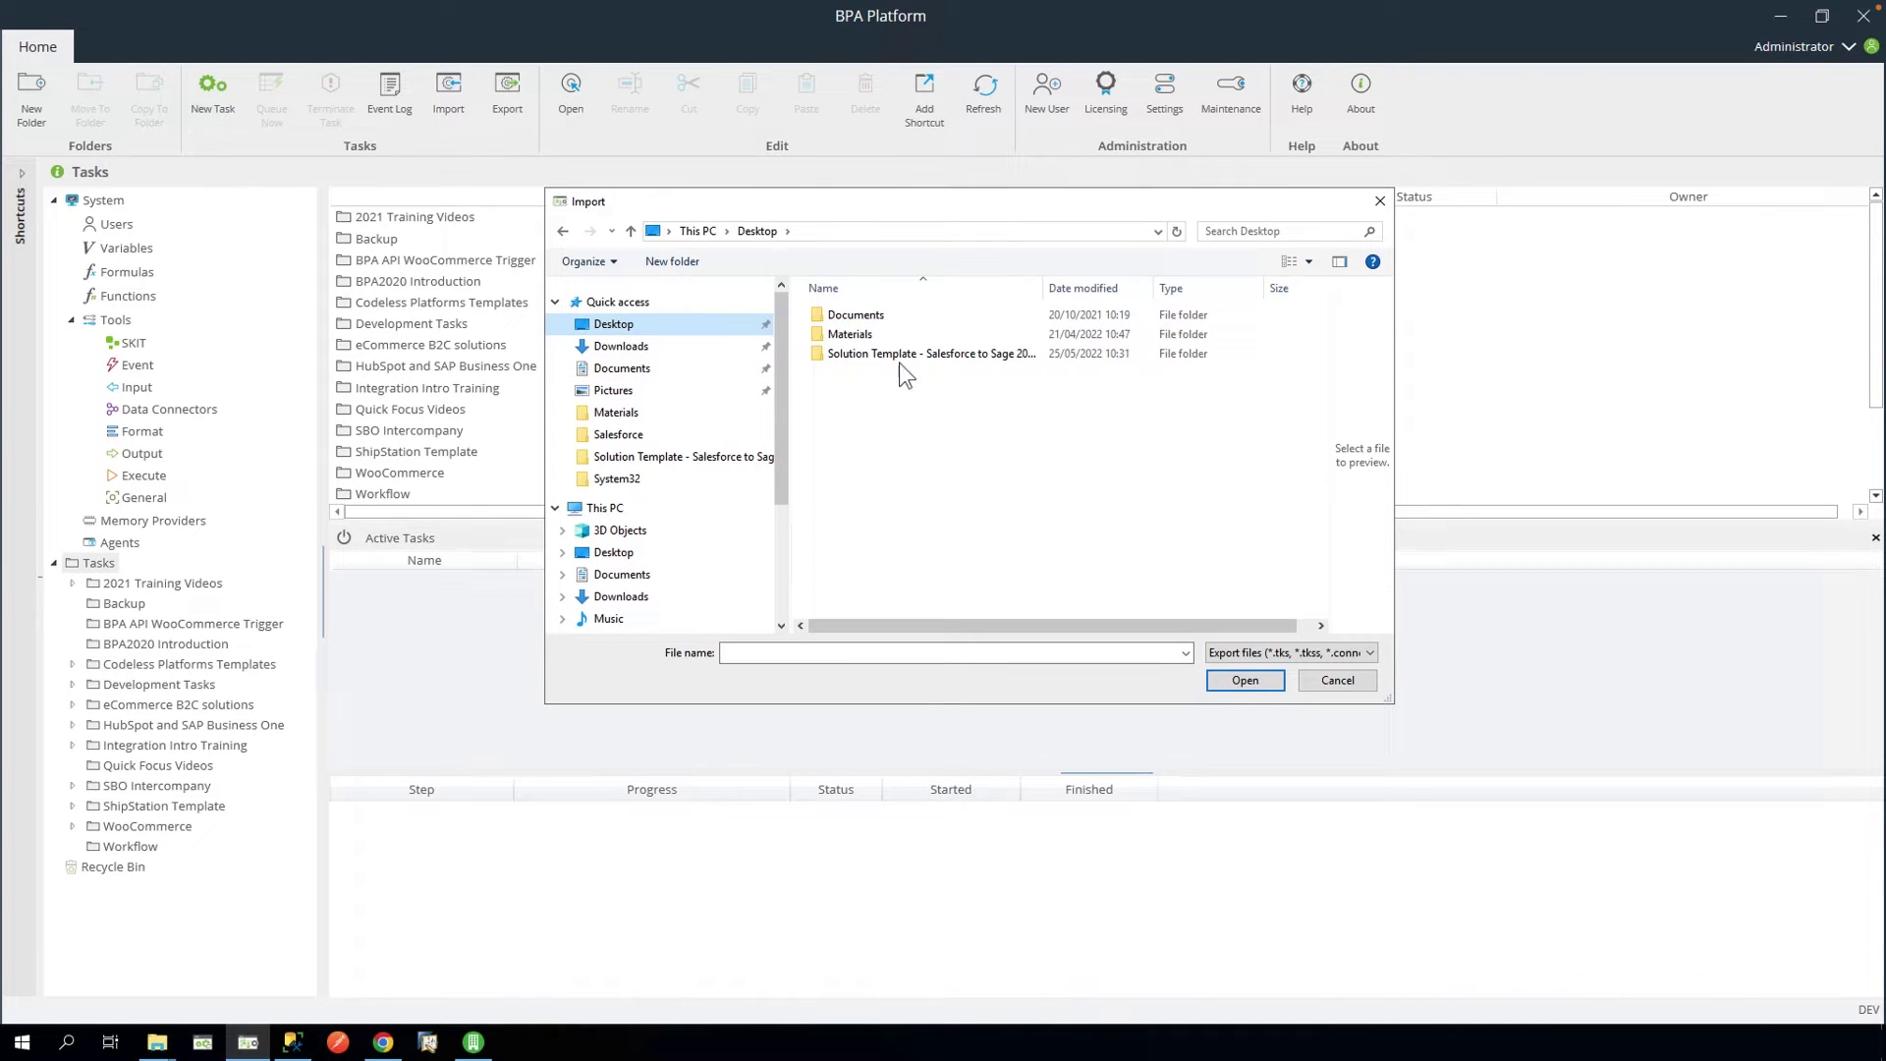
pyautogui.doubleClick(899, 359)
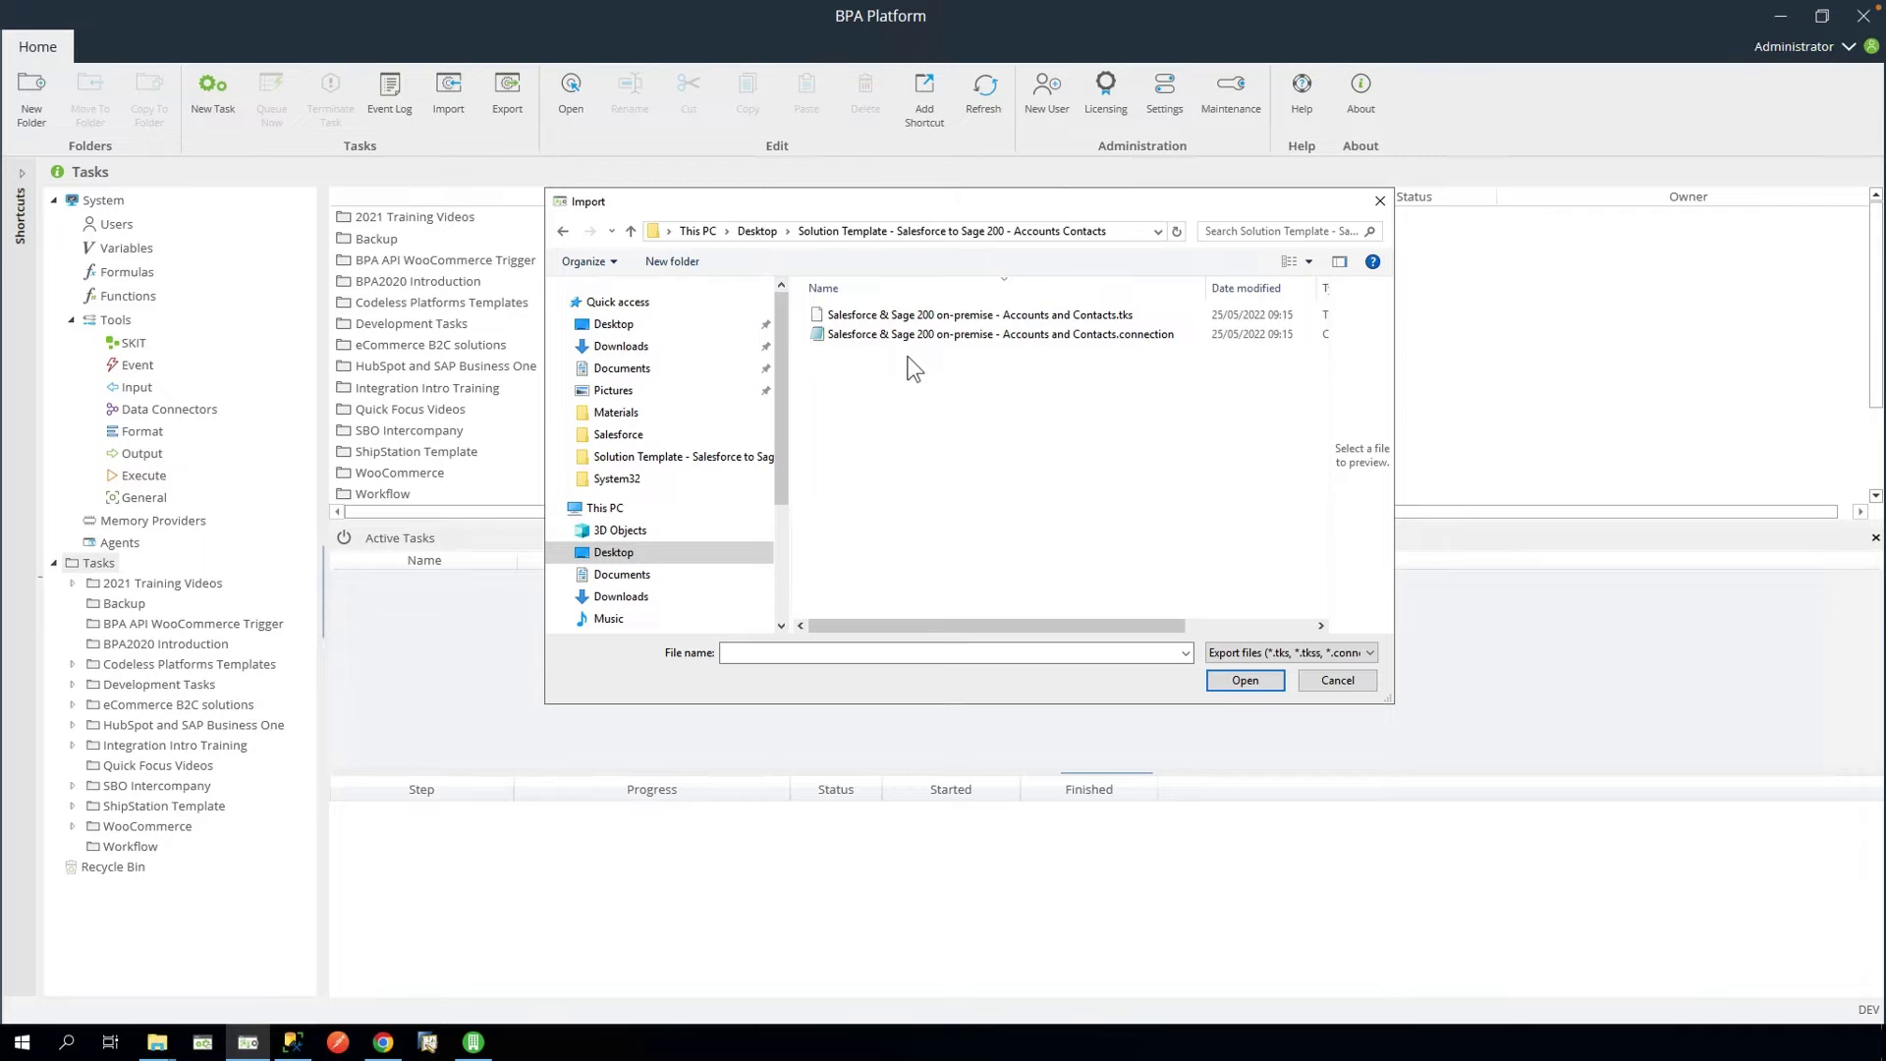
pyautogui.click(1022, 337)
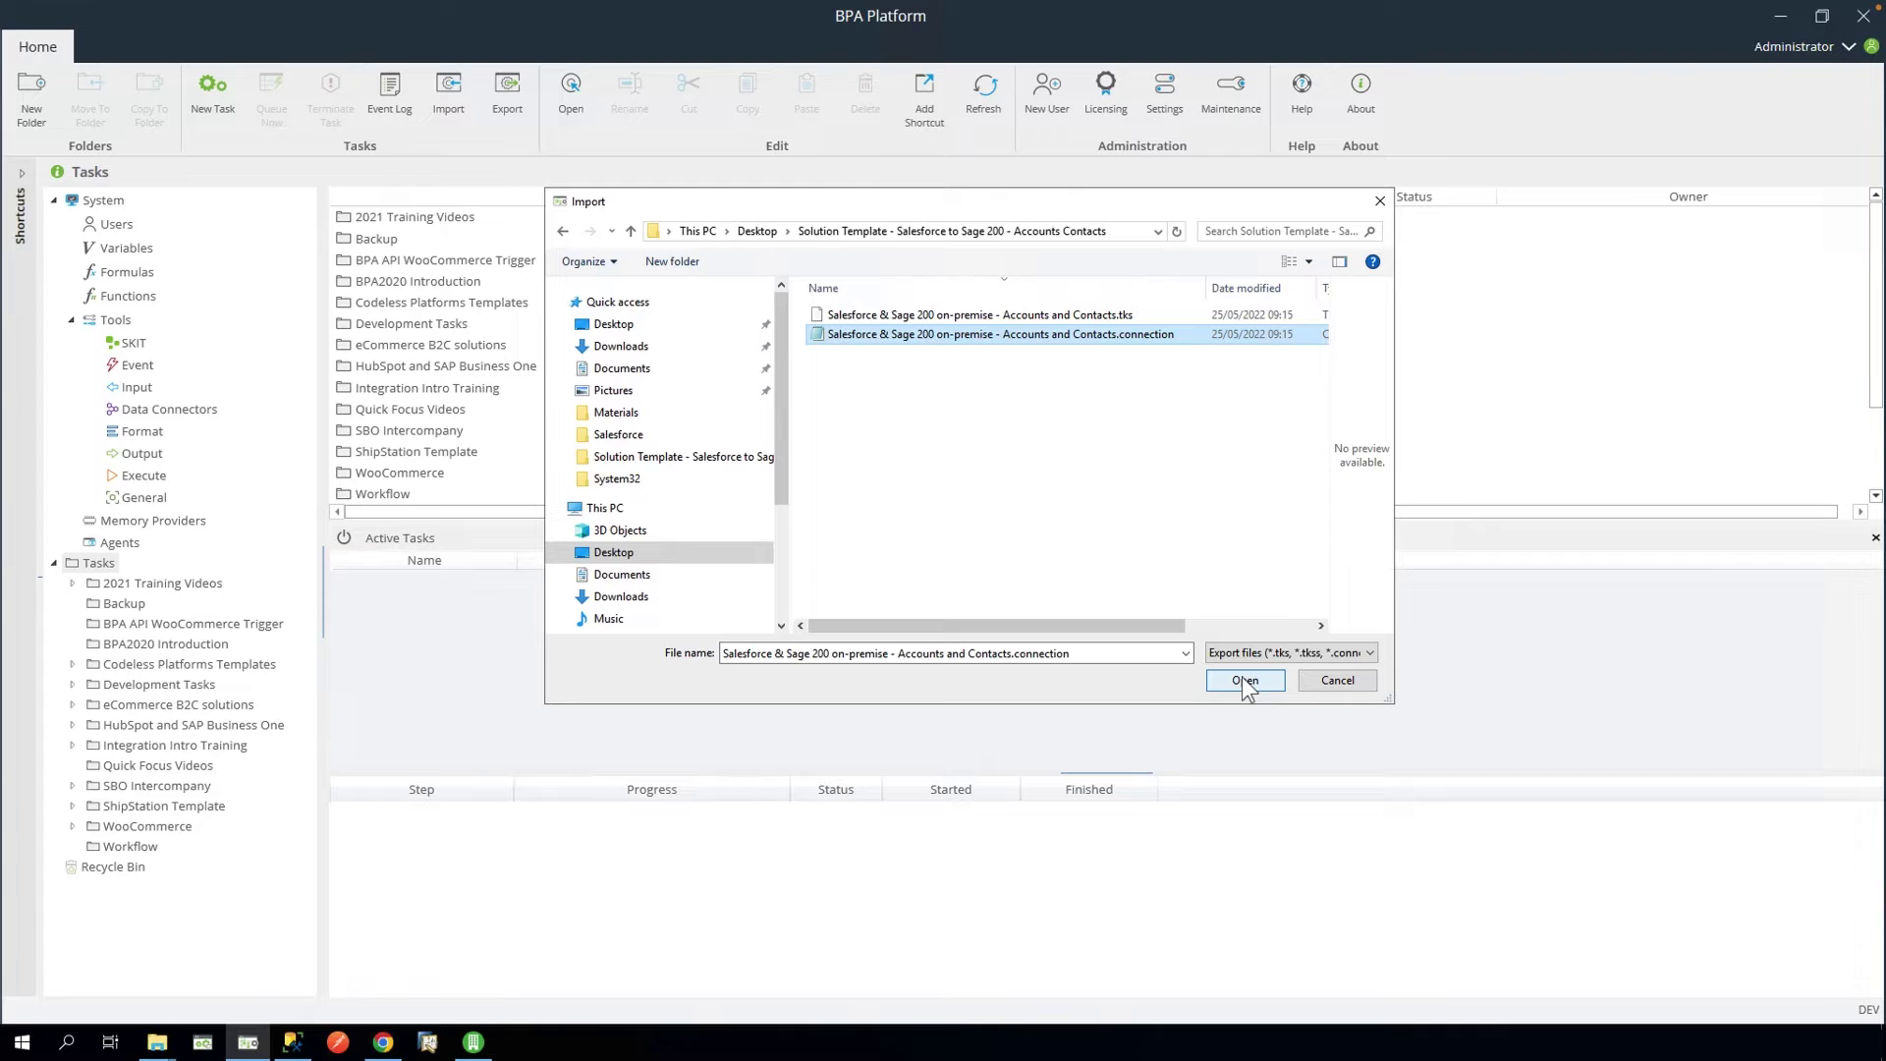
pyautogui.click(1242, 678)
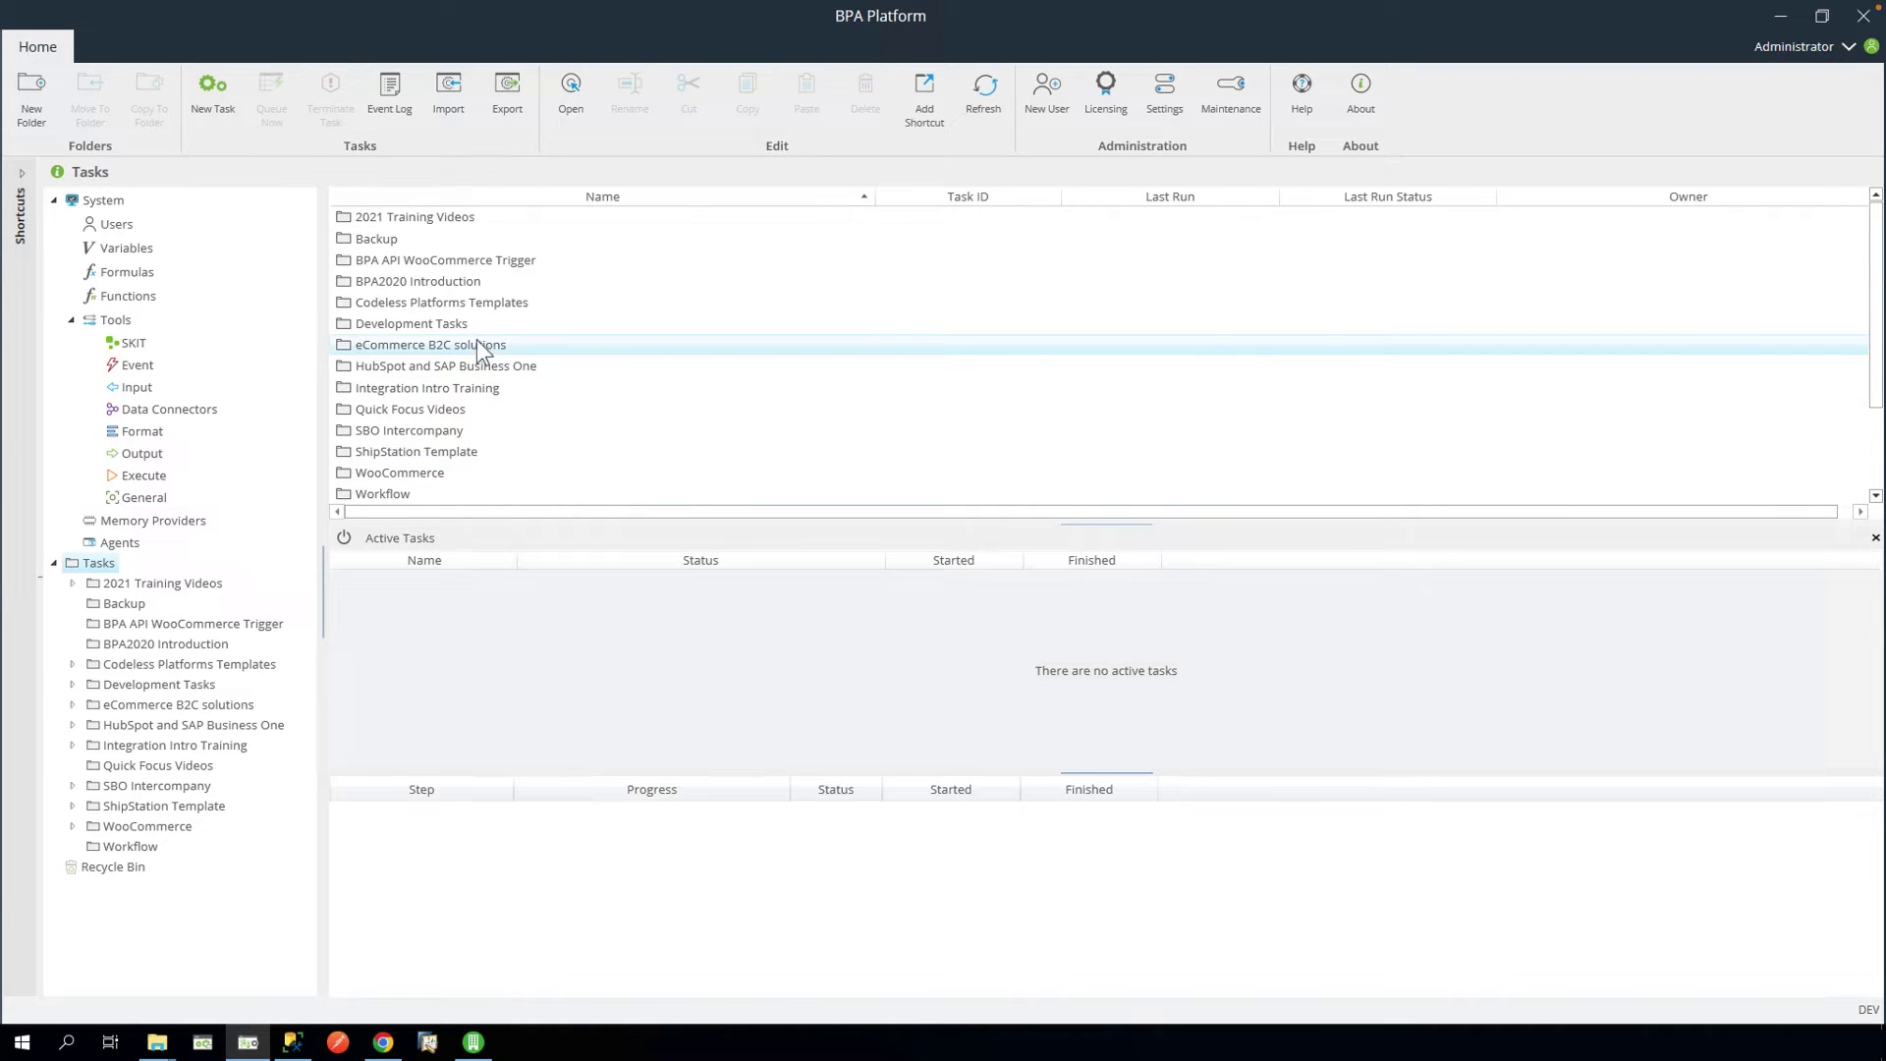
# Step: Test the Salesforce connection in the SKIT Salesforce Connector and save it, now Schema Refresh Pending
pyautogui.click(140, 344)
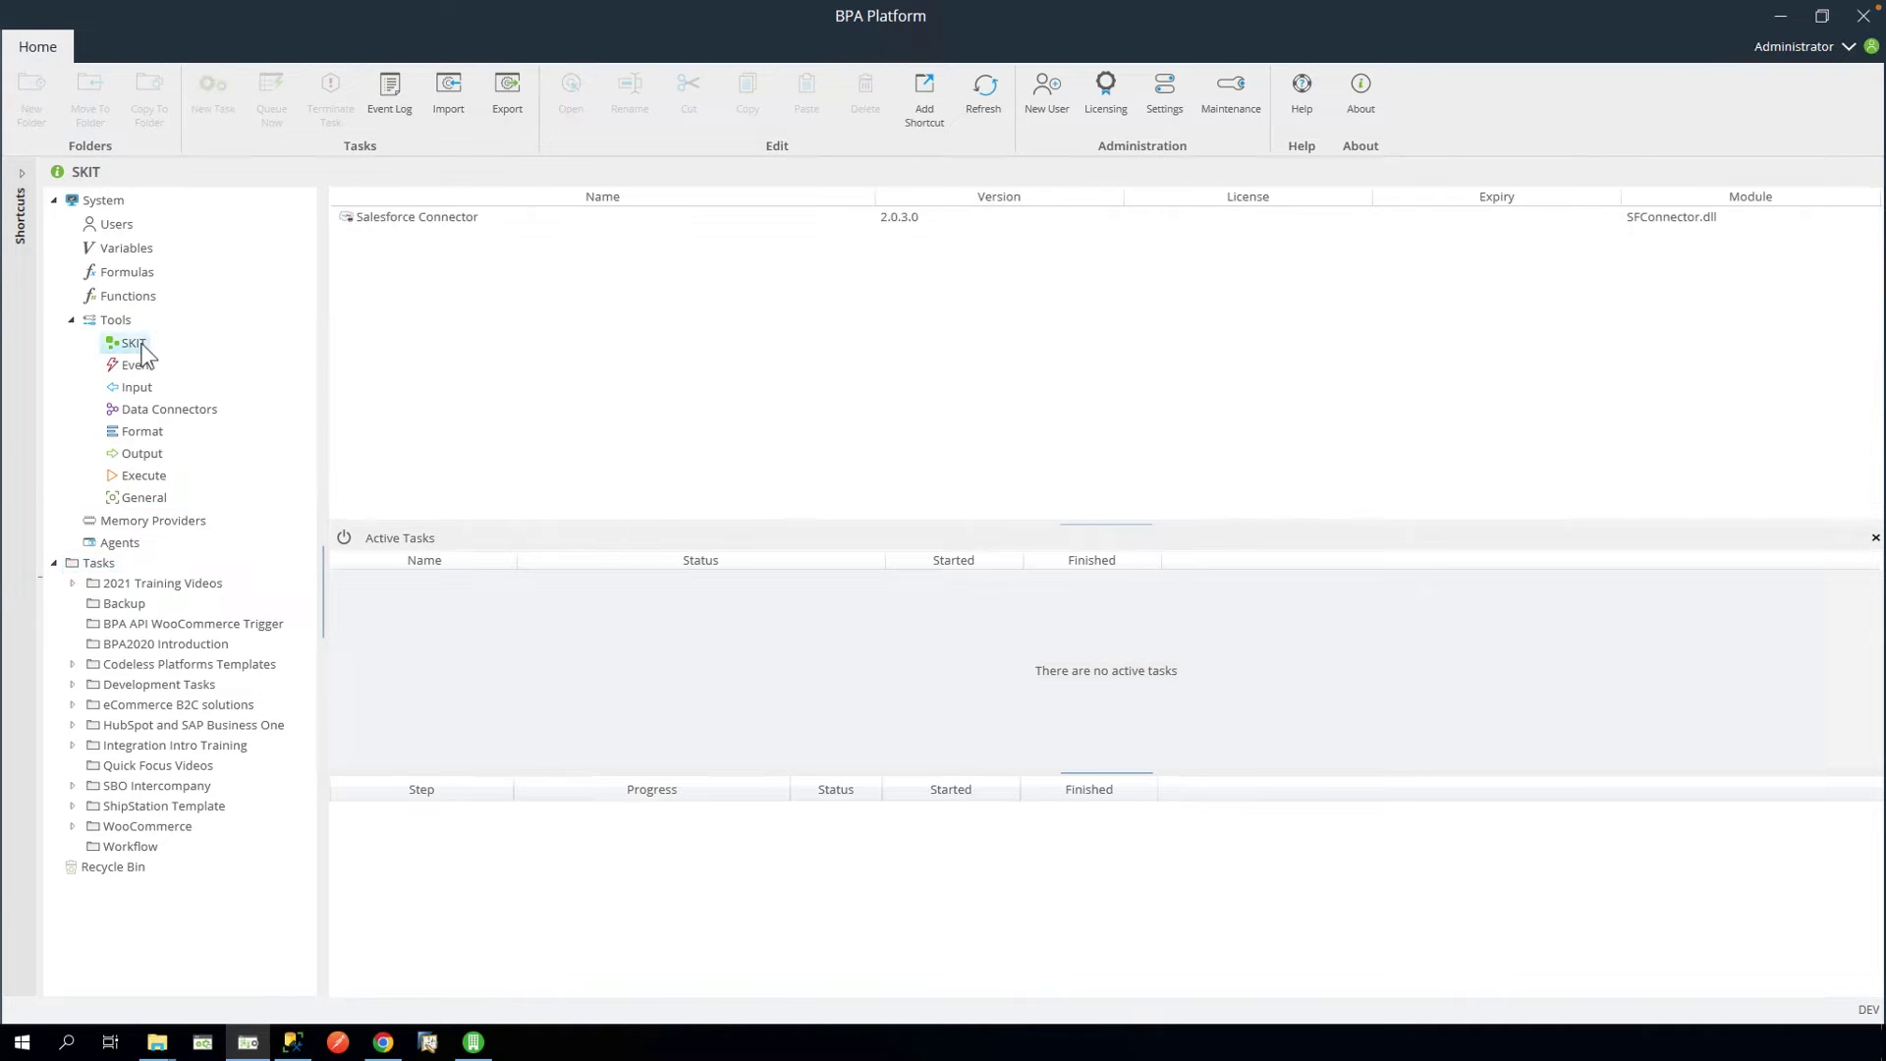
pyautogui.doubleClick(403, 217)
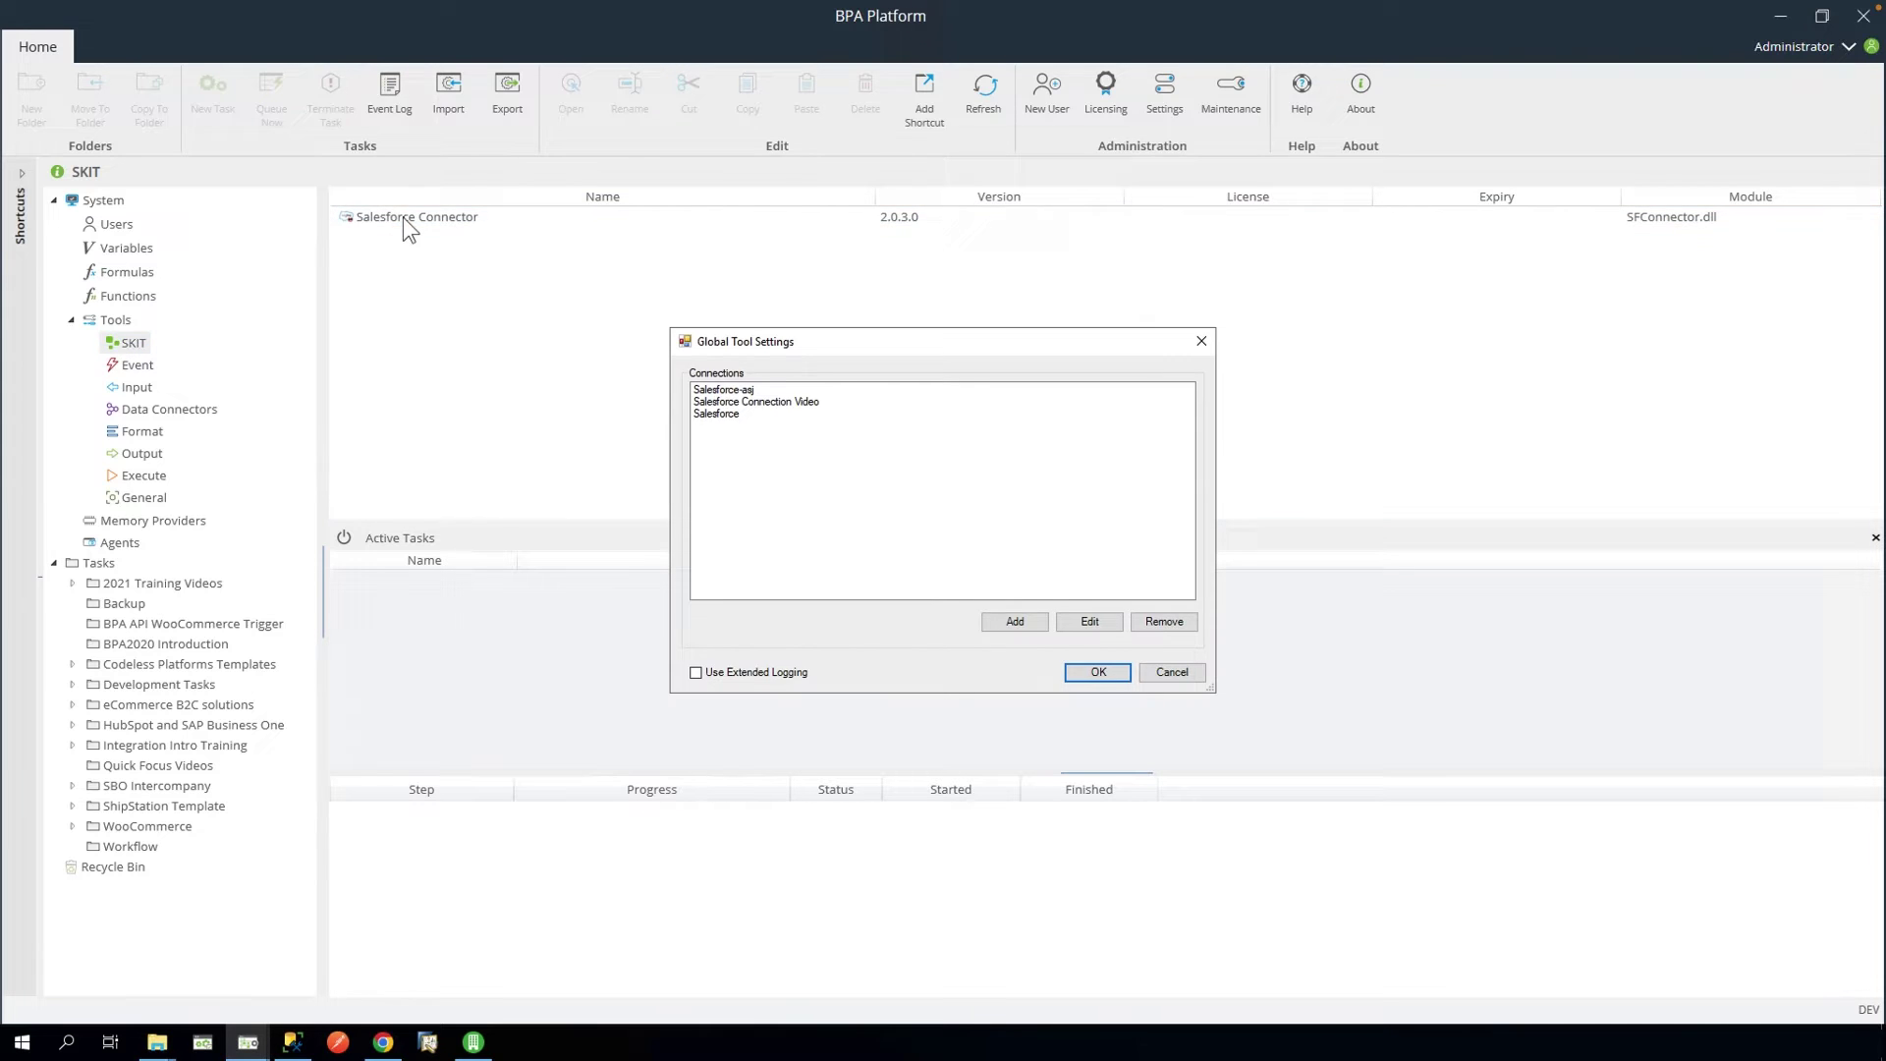
pyautogui.click(721, 415)
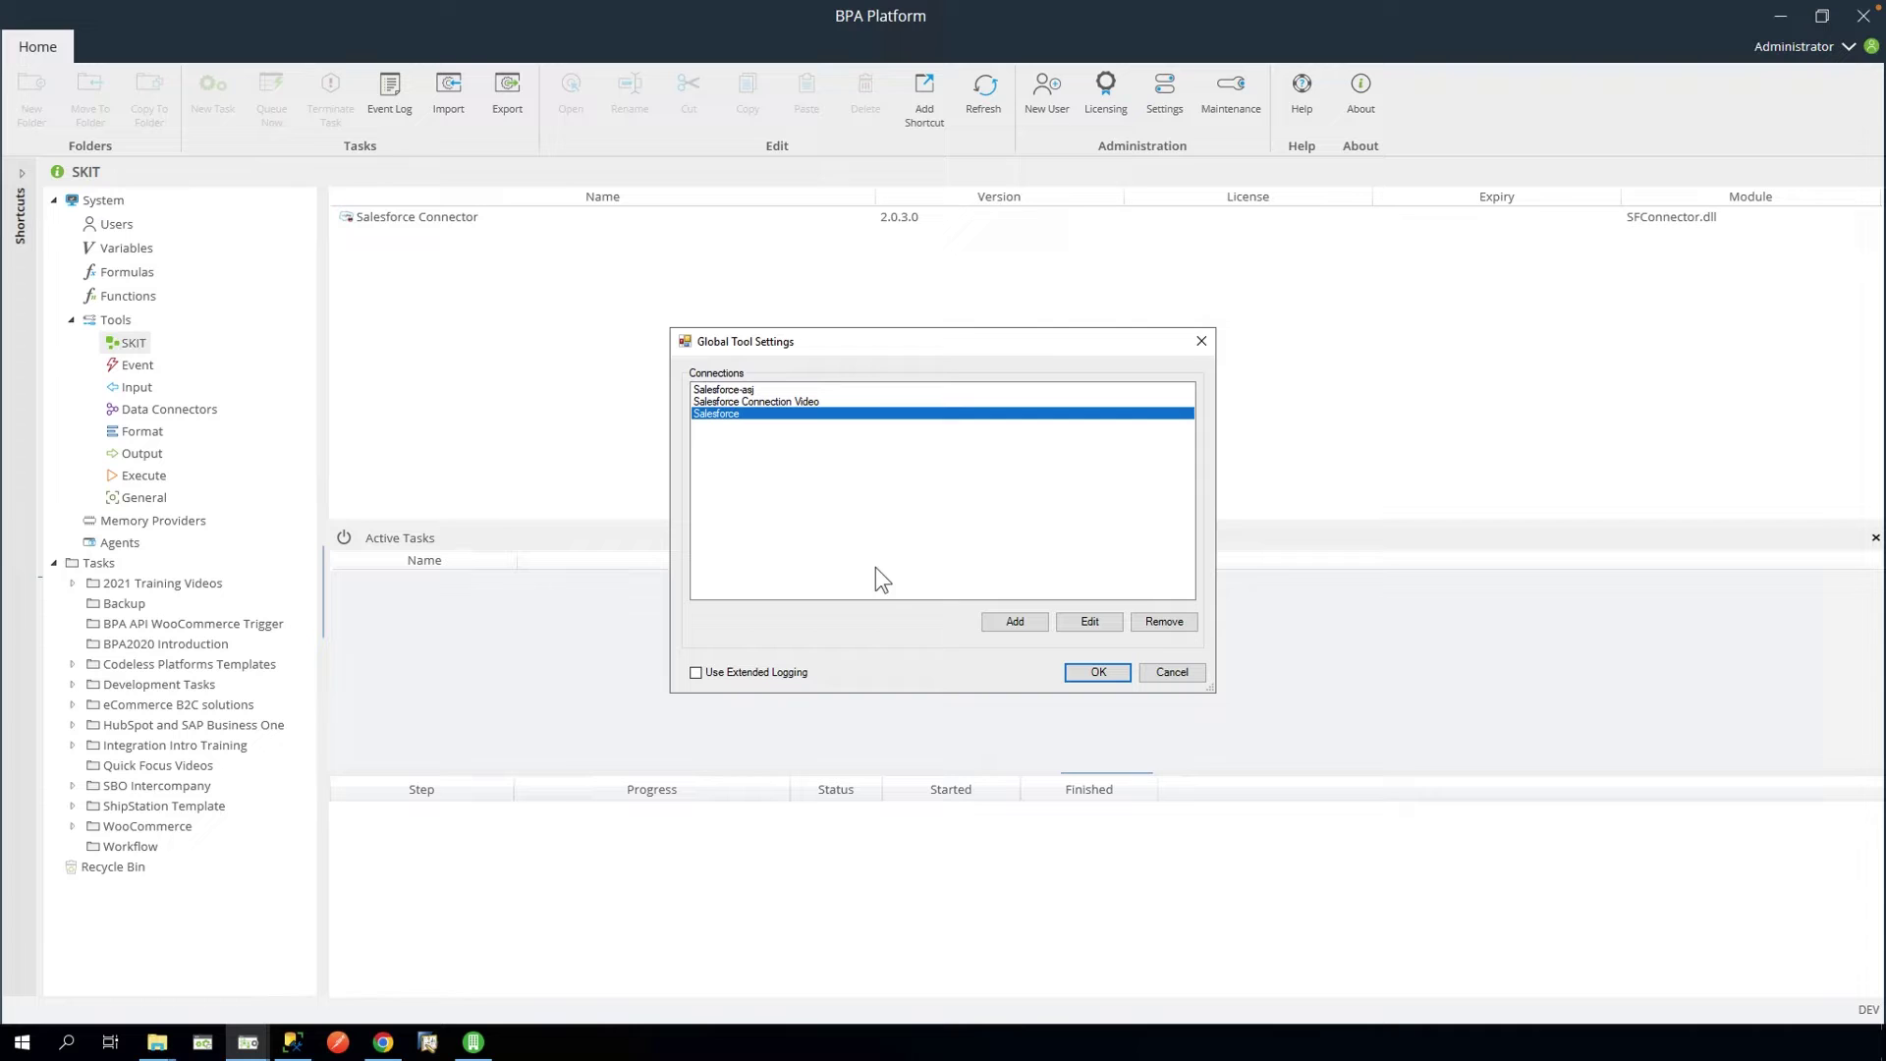
pyautogui.click(1090, 621)
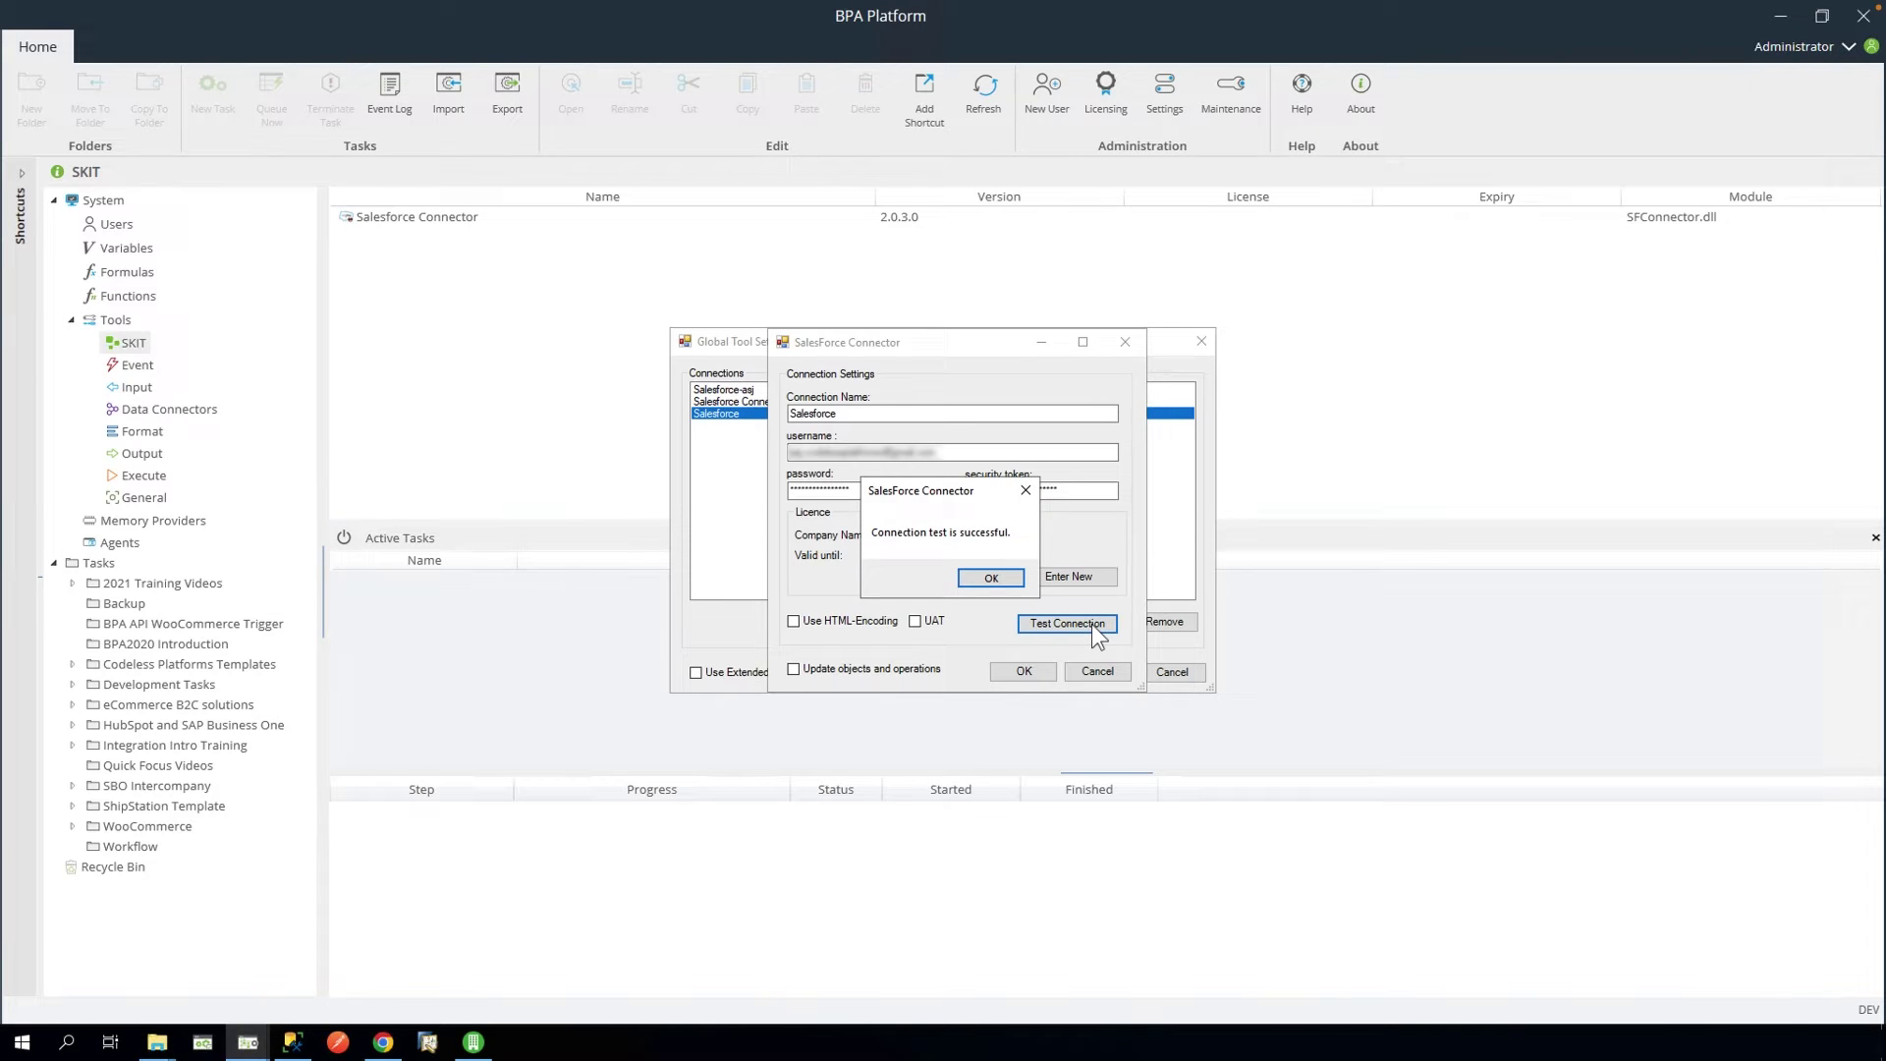
pyautogui.click(1015, 575)
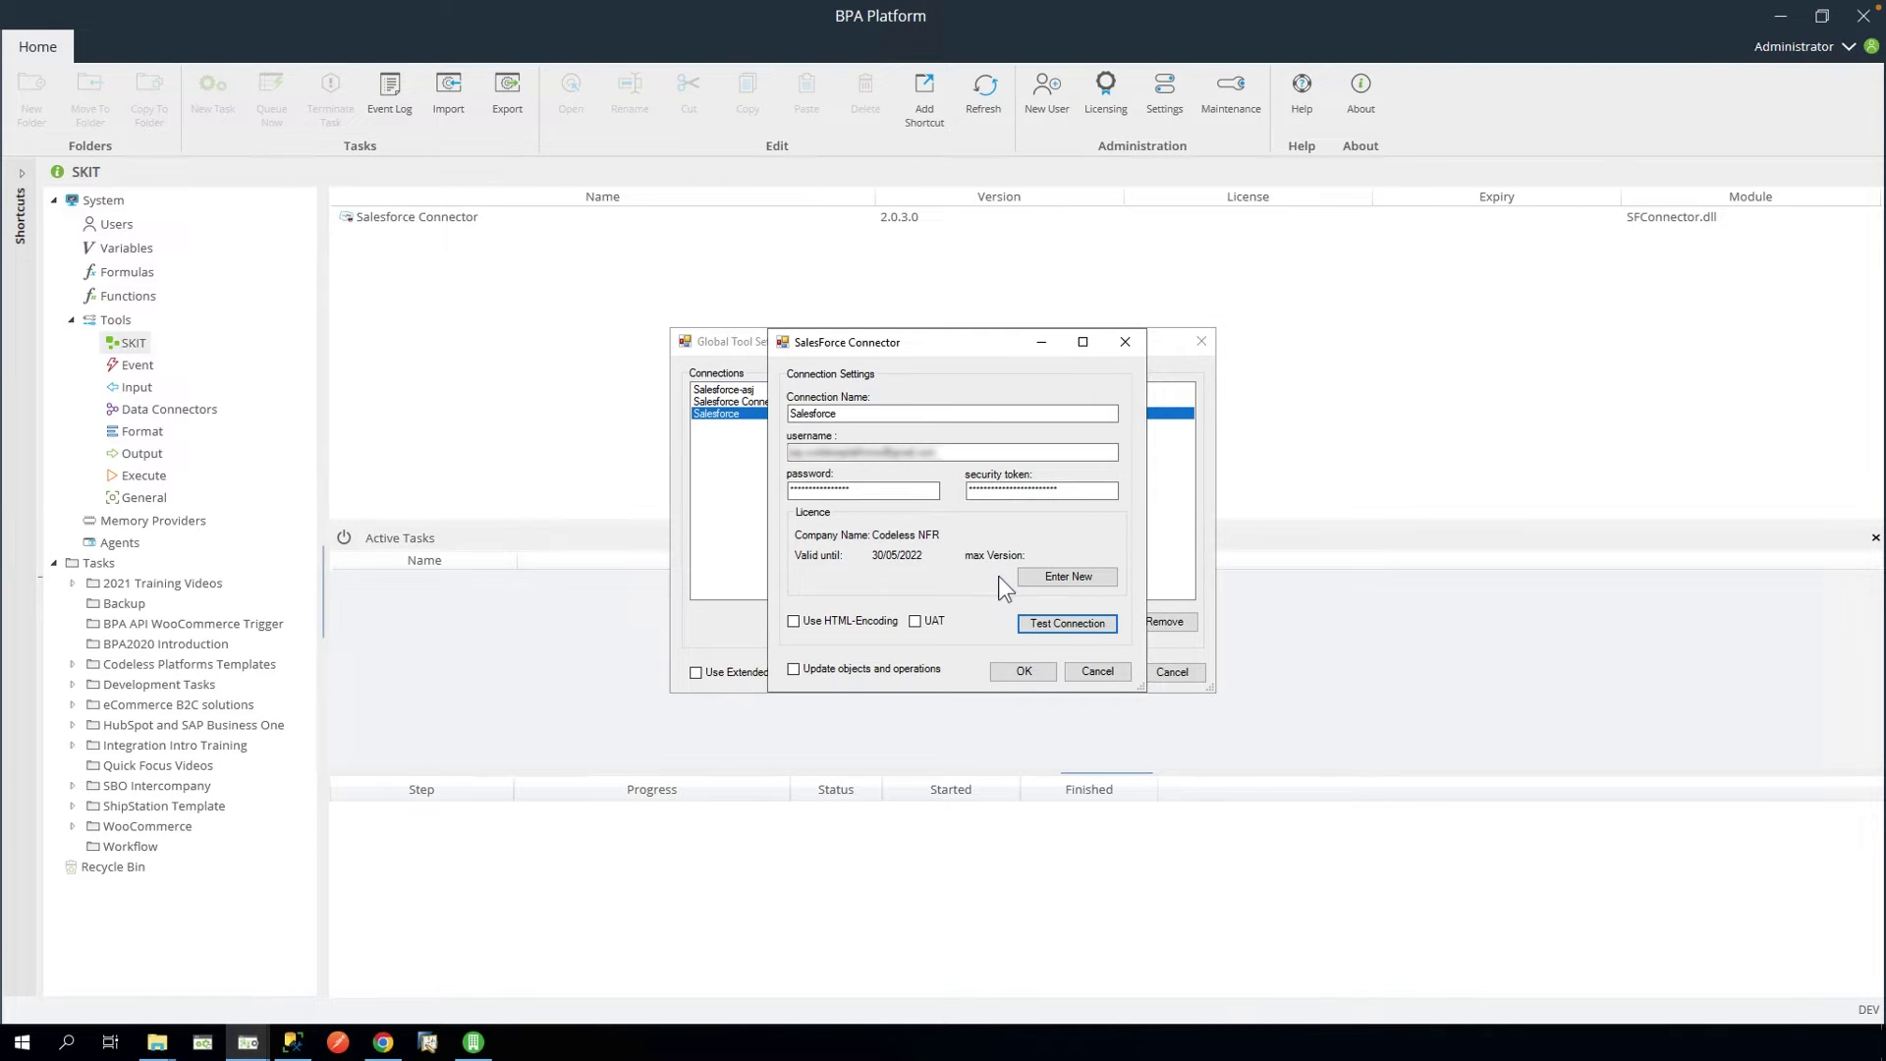
pyautogui.click(1023, 671)
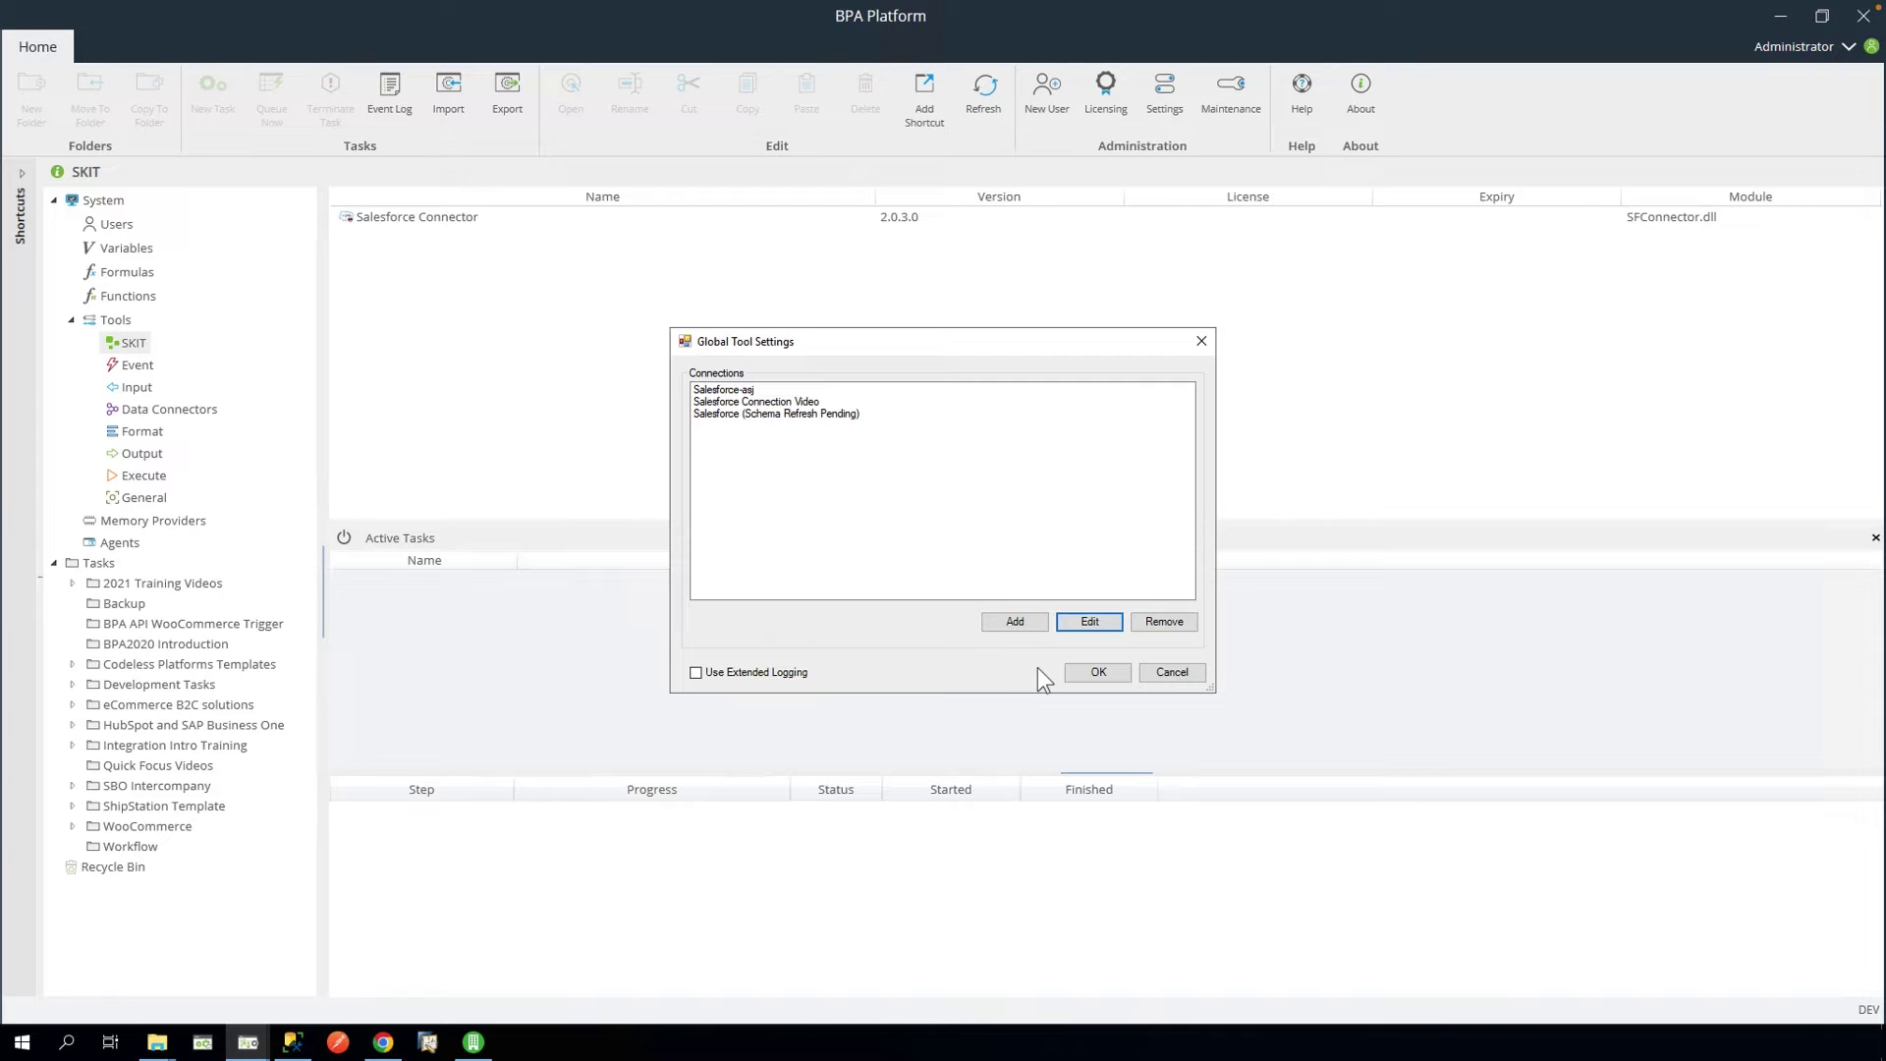
# Step: Edit the B2CStagingDB_v4_1_Accounts connection in the Microsoft SQL Server Connector
pyautogui.click(1092, 677)
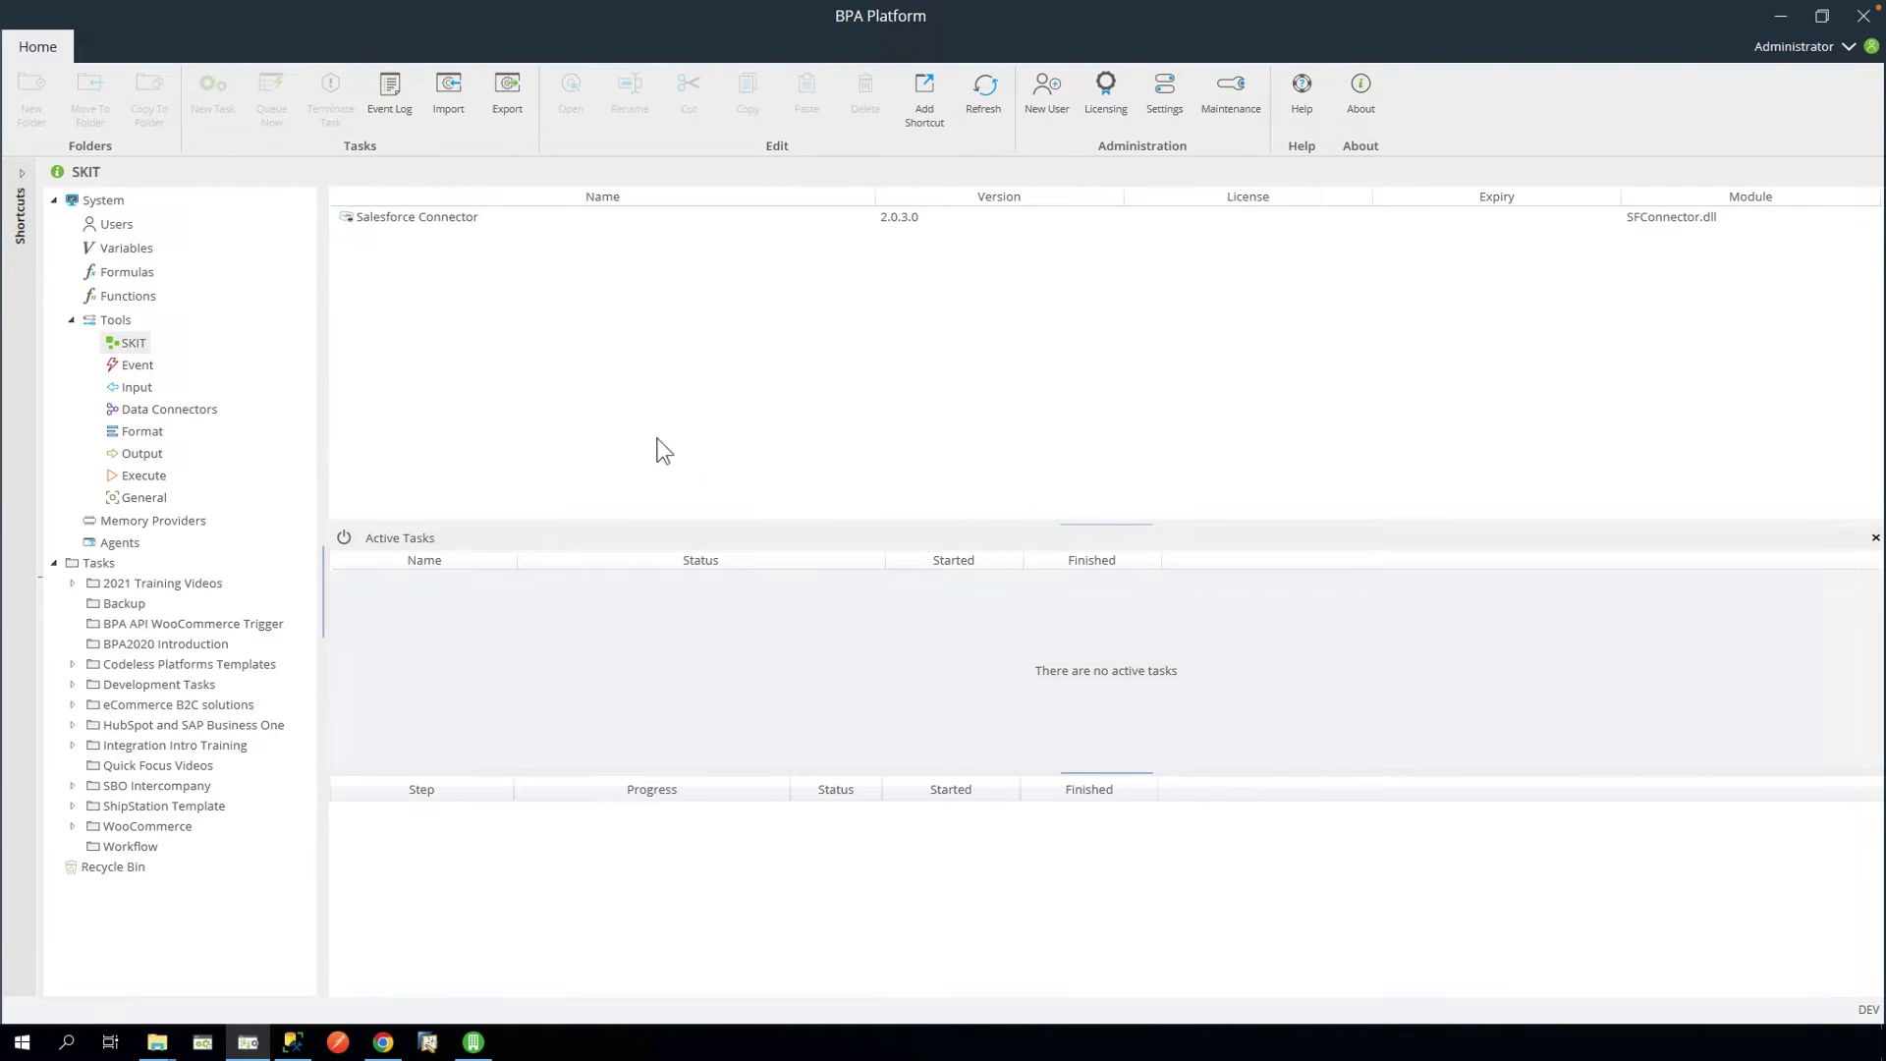
pyautogui.click(194, 411)
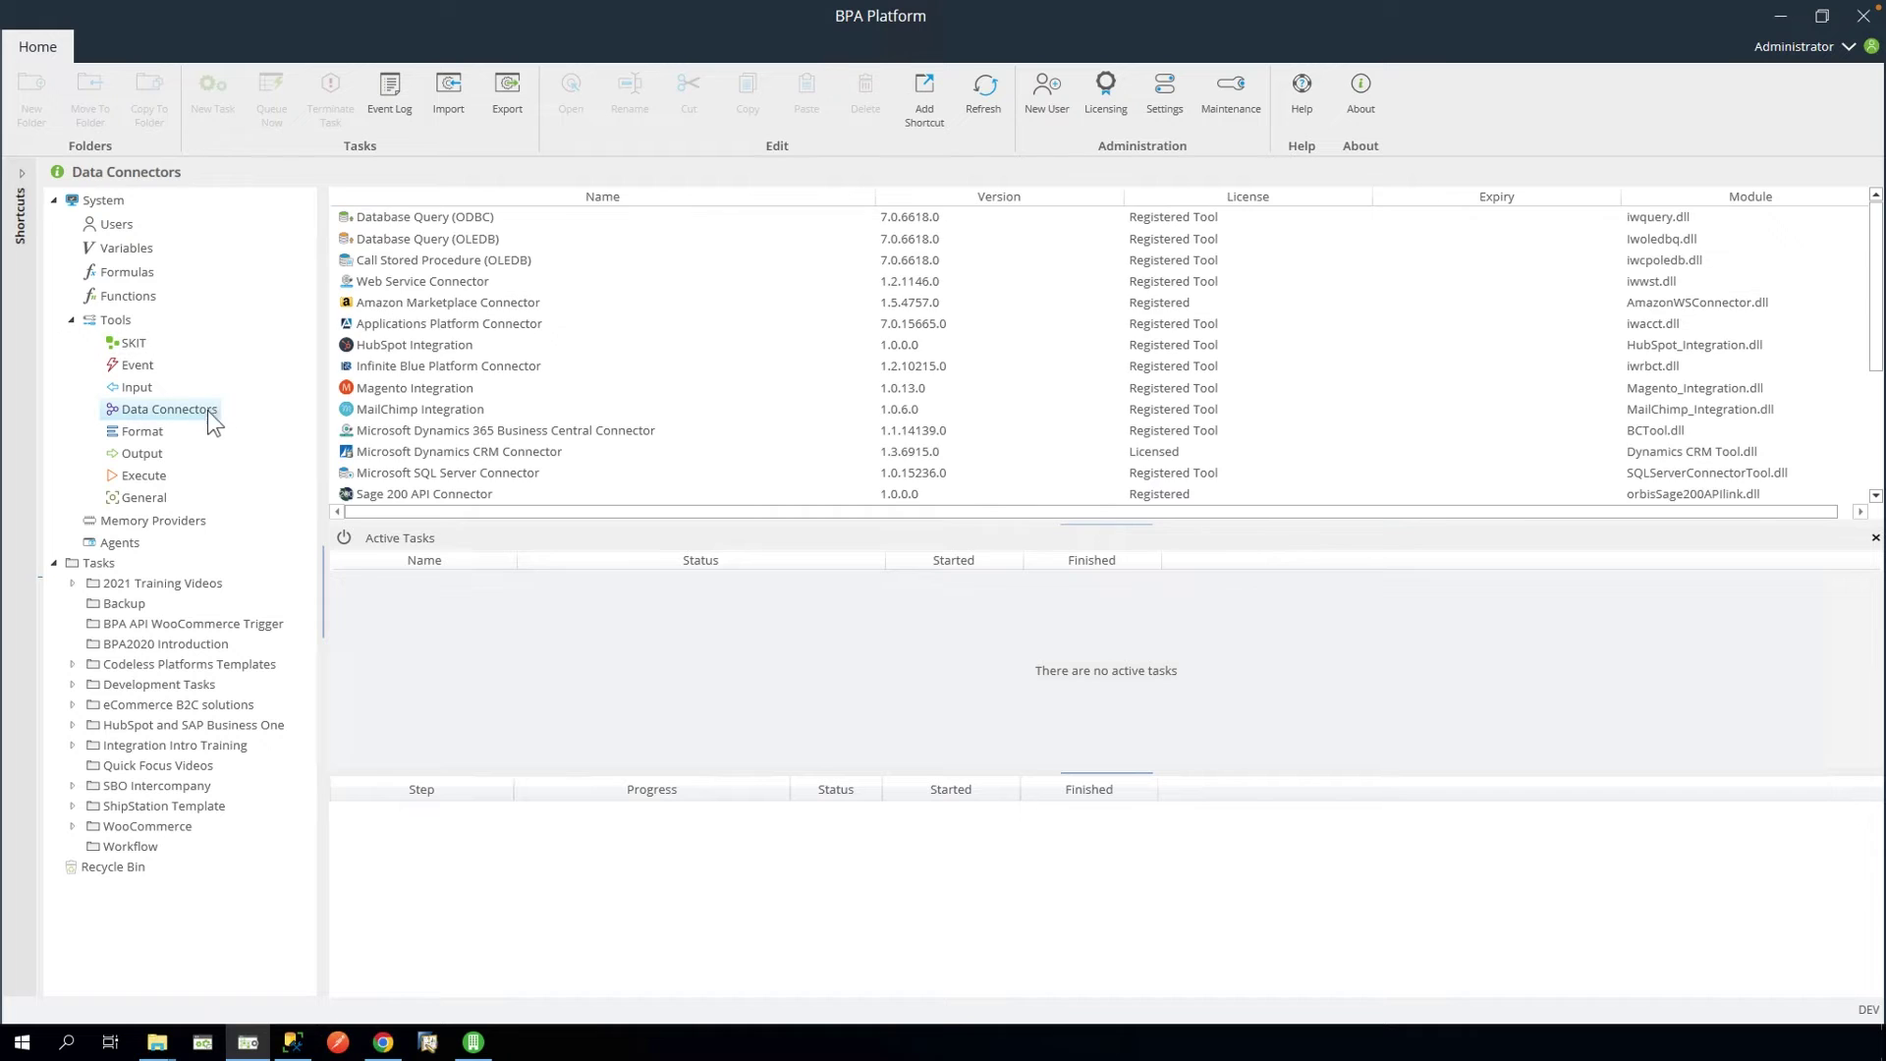
pyautogui.doubleClick(491, 473)
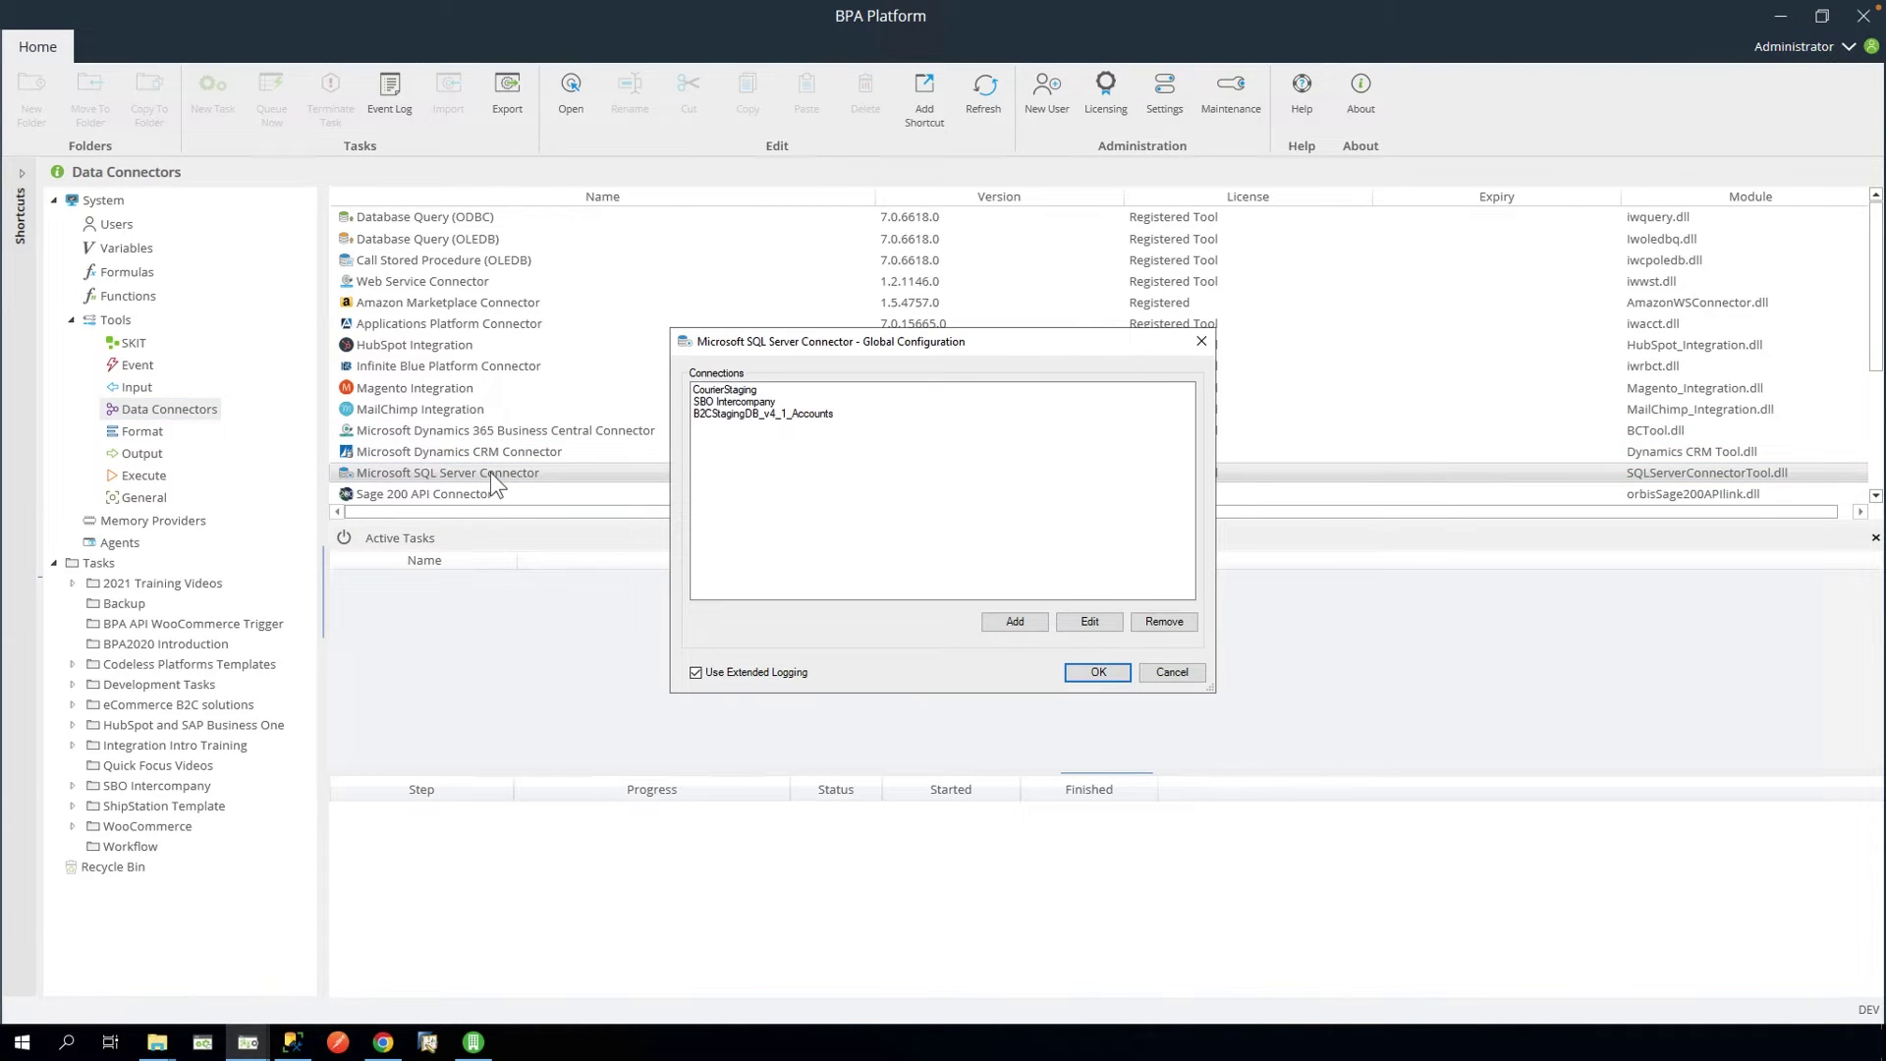
pyautogui.click(751, 415)
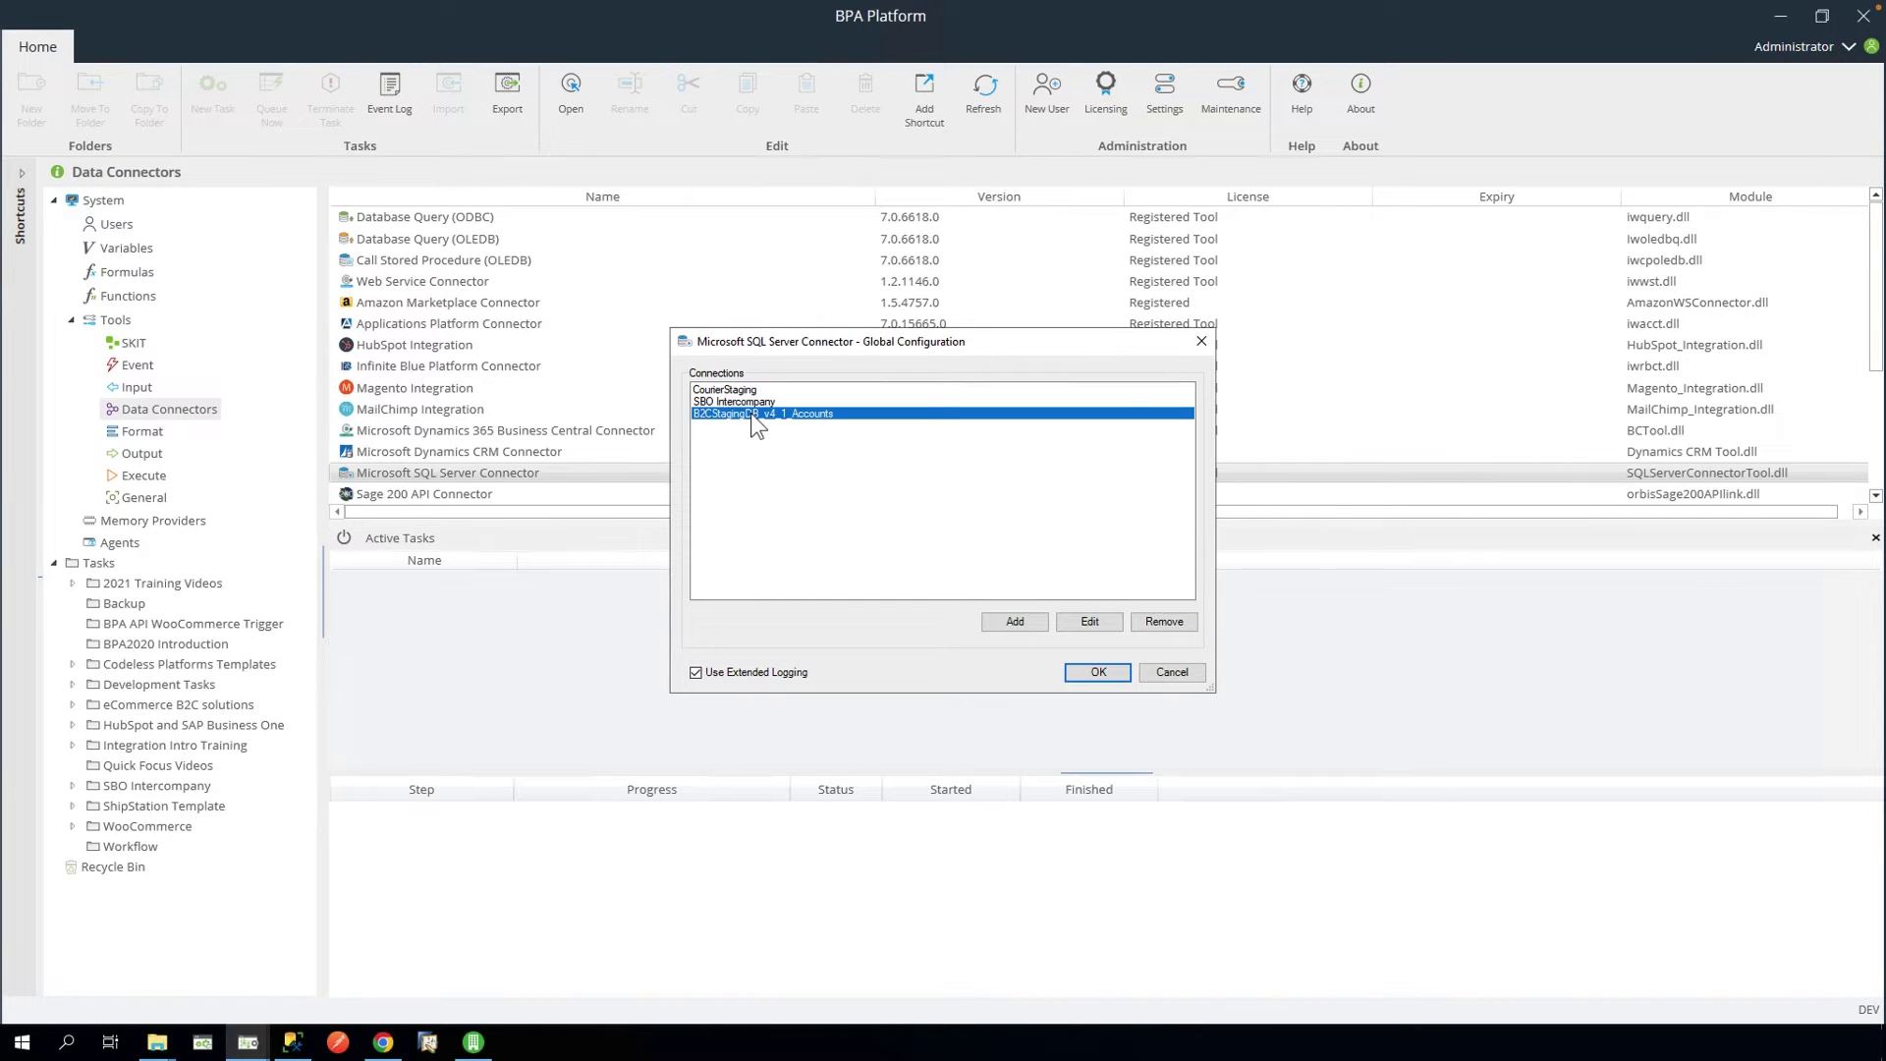
pyautogui.click(1087, 622)
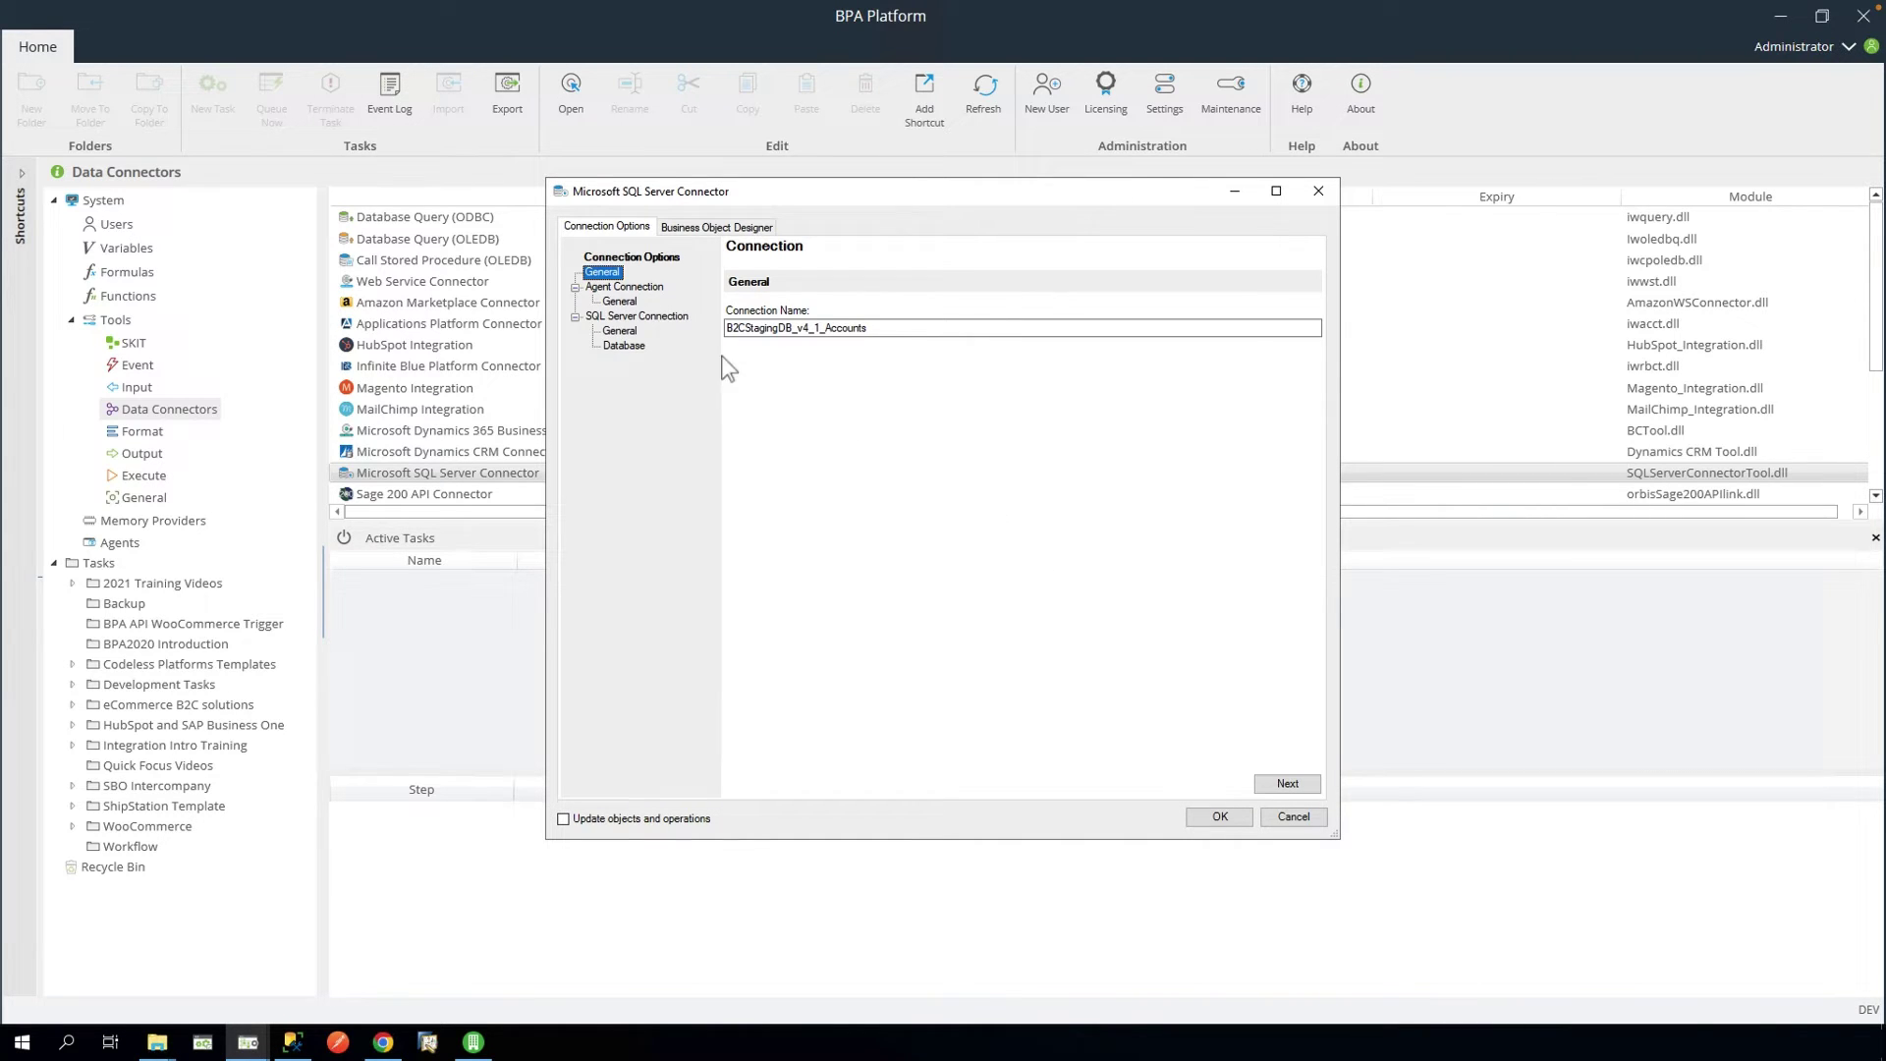
# Step: Re-test the SQL Server login to (local) and view the B2CStagingDB_v4_1 database settings
pyautogui.click(621, 334)
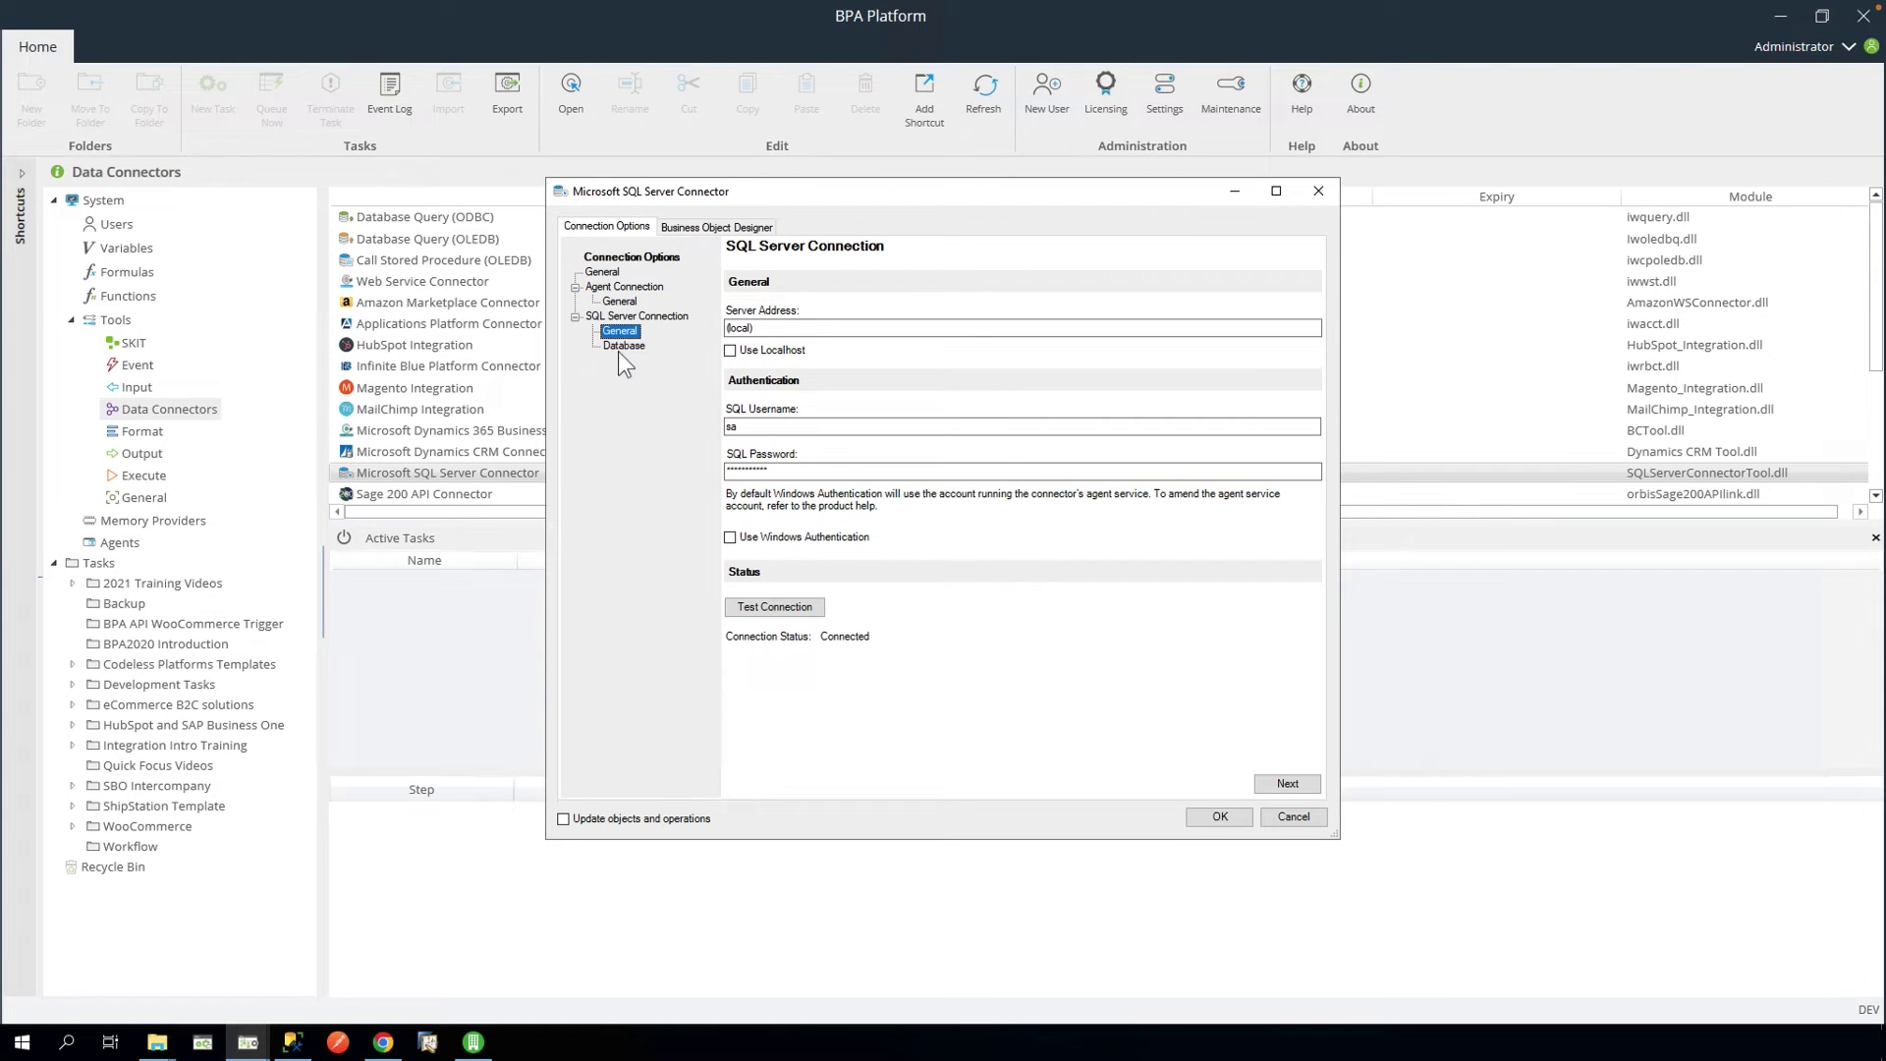
pyautogui.click(756, 605)
pyautogui.click(635, 346)
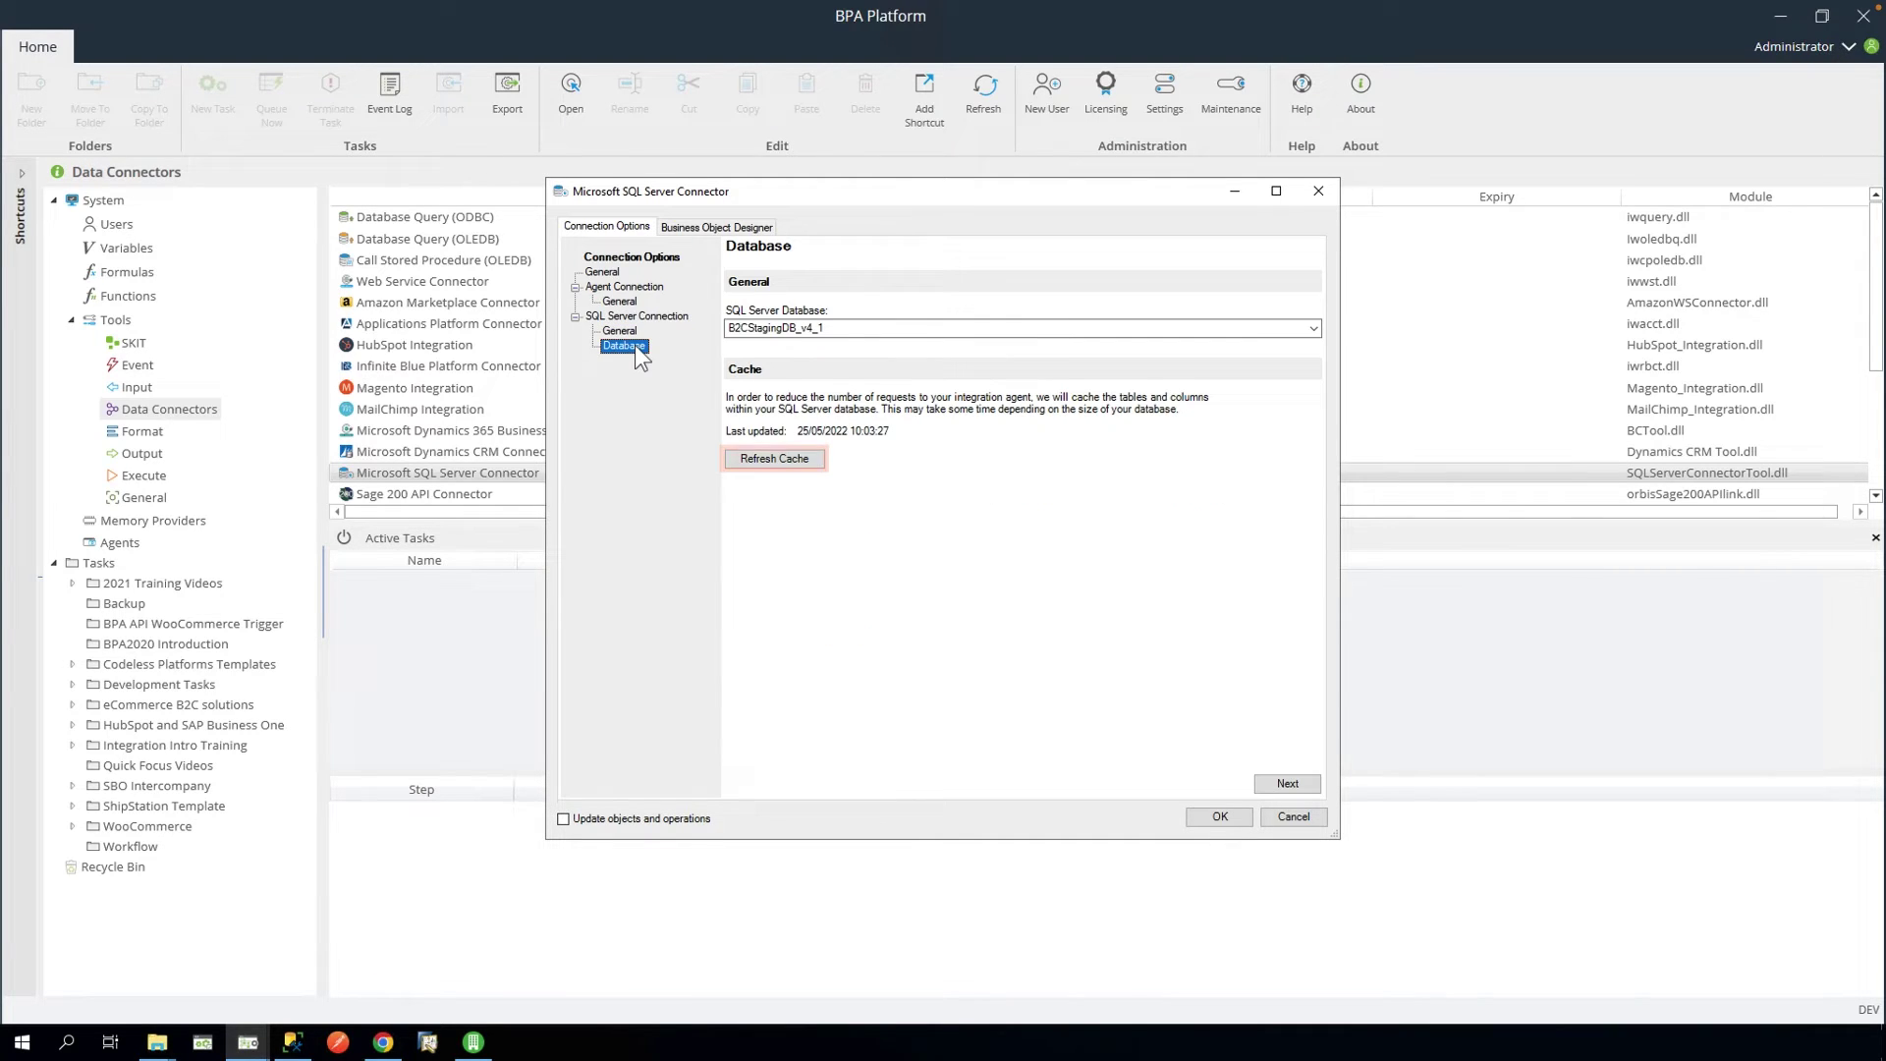
# Step: Refresh the B2CStagingDB_v4_1 table cache, then save the connection accepting the automatic schema update
pyautogui.click(774, 459)
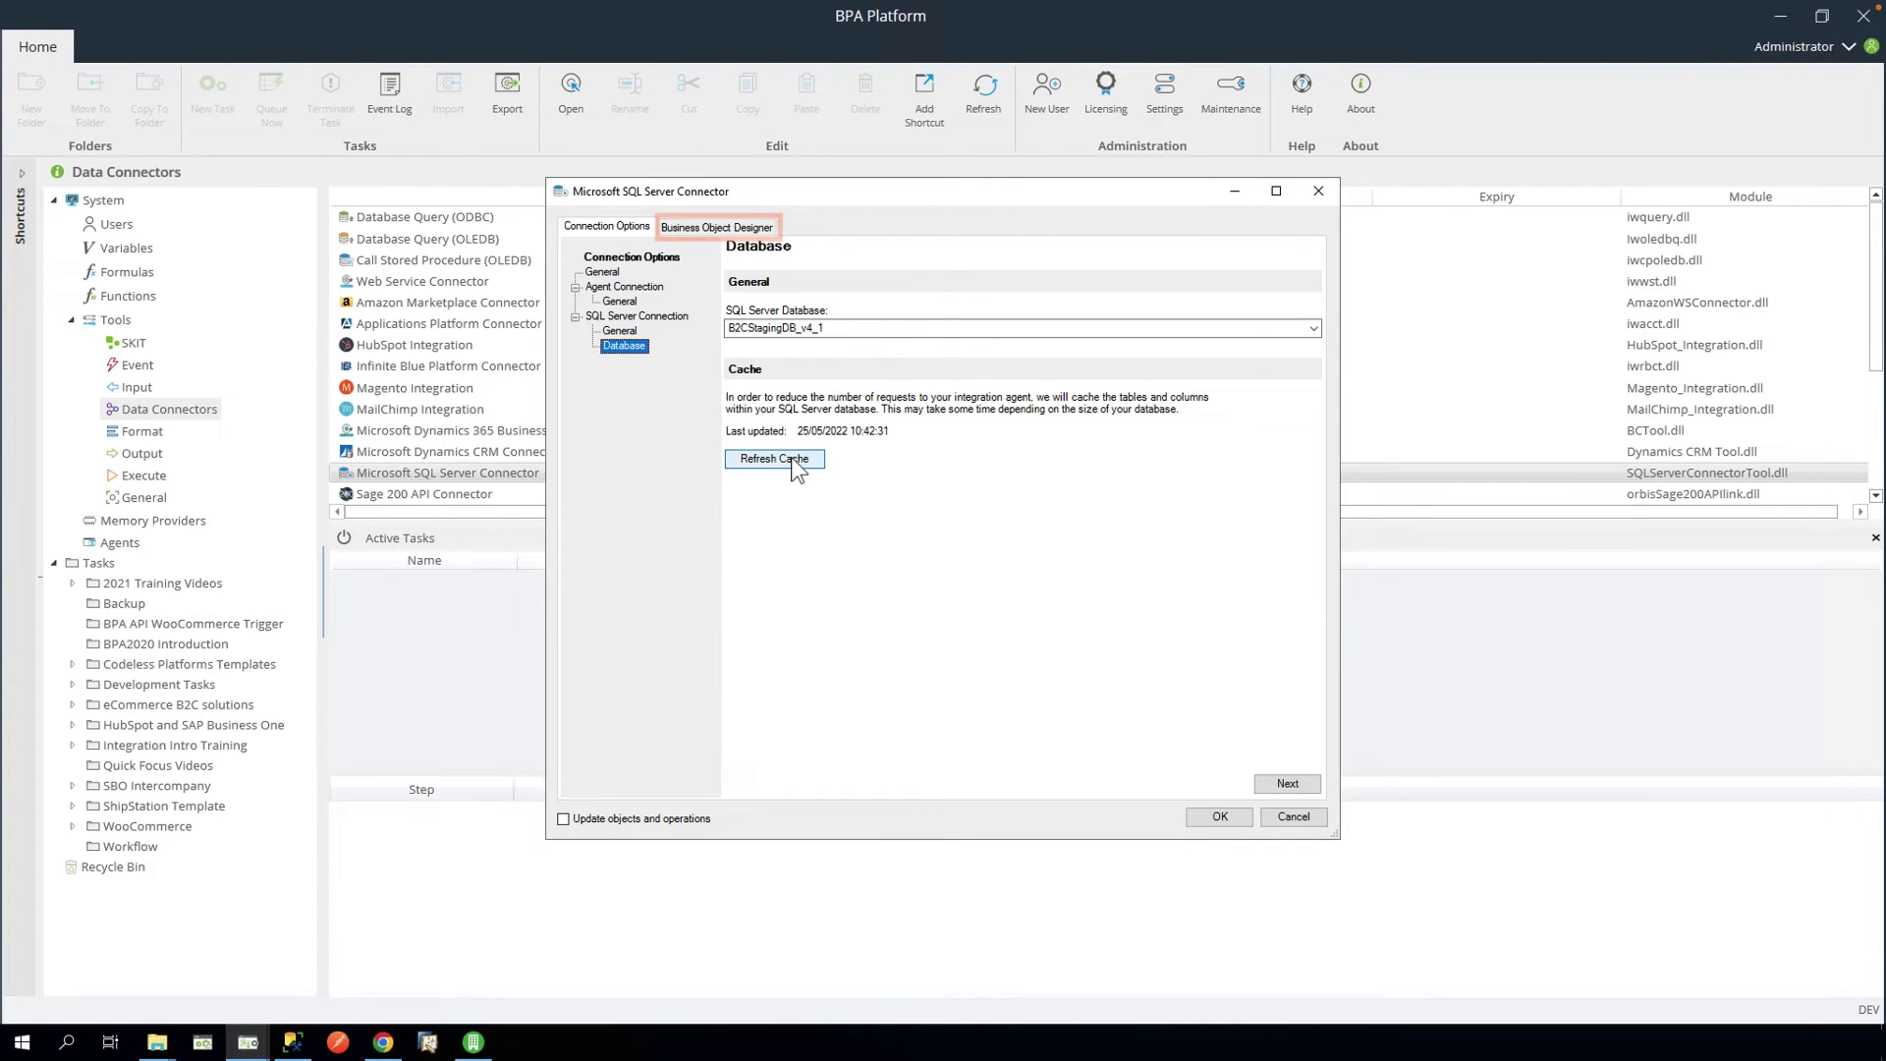
pyautogui.click(710, 228)
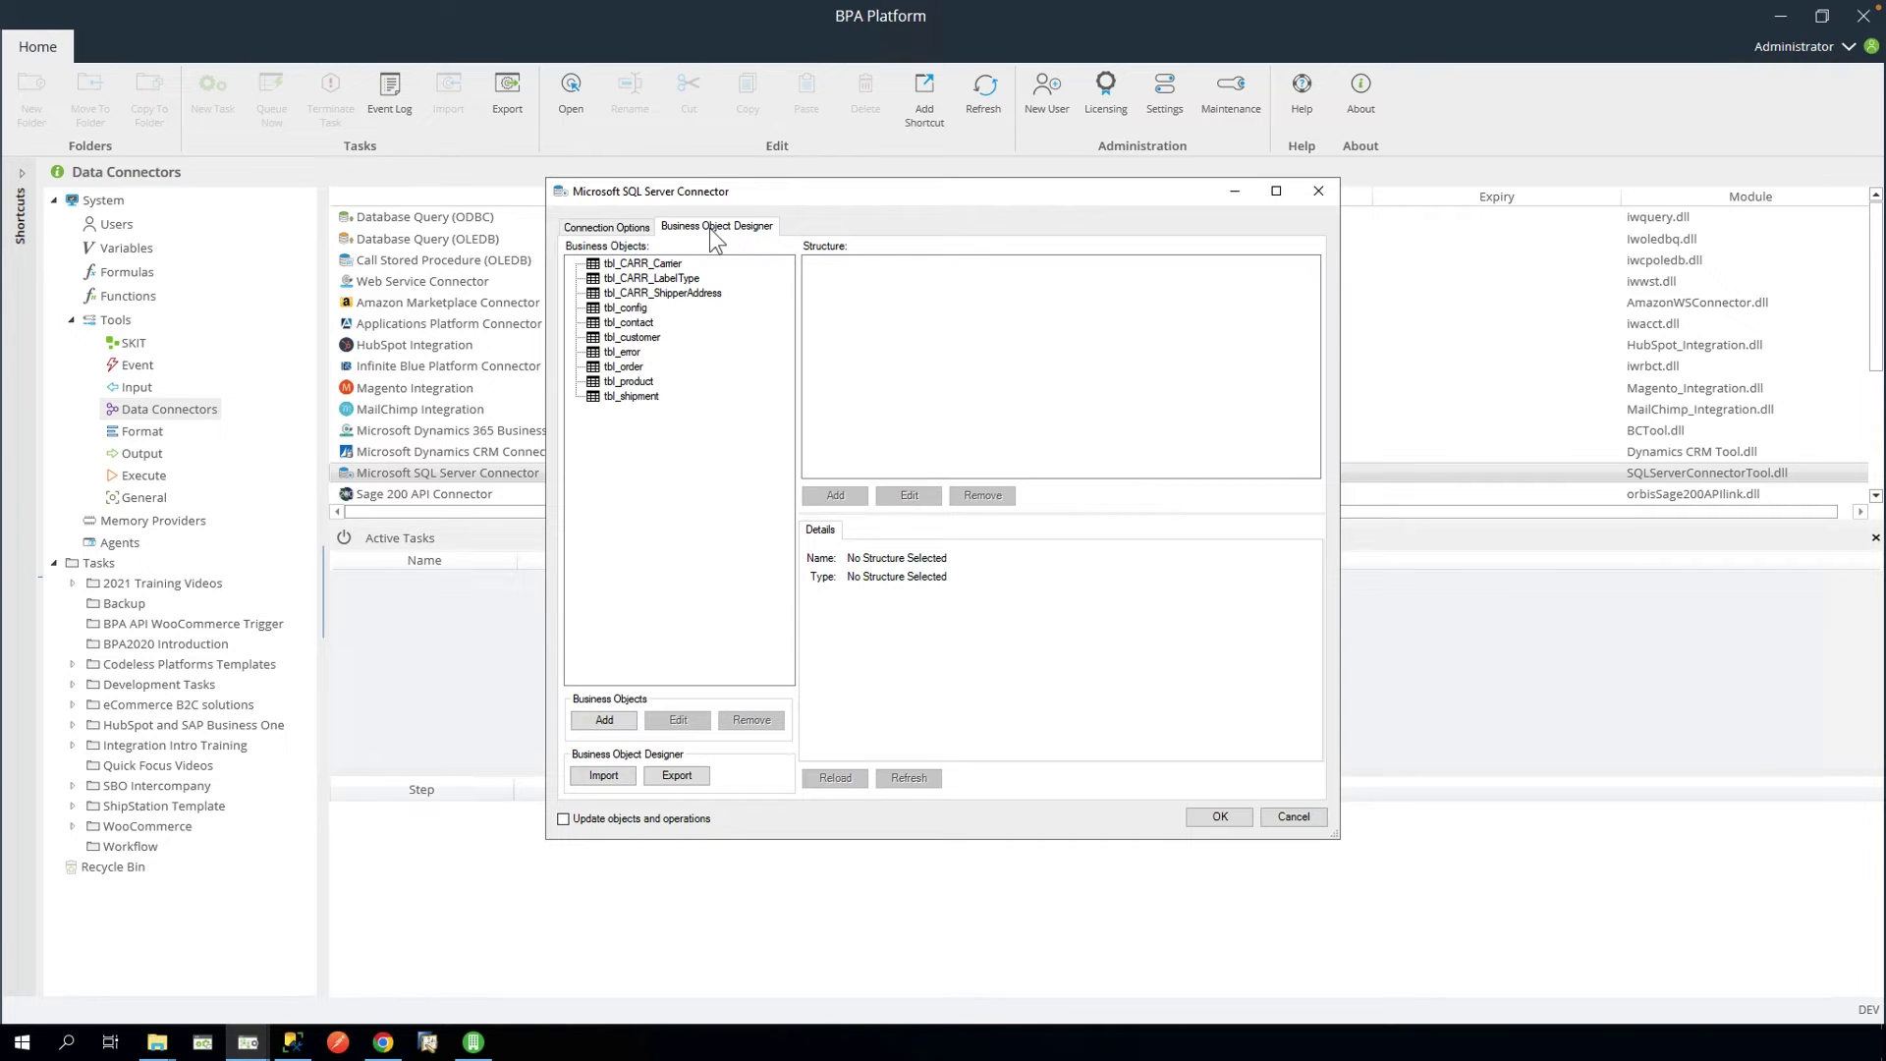
pyautogui.click(1216, 819)
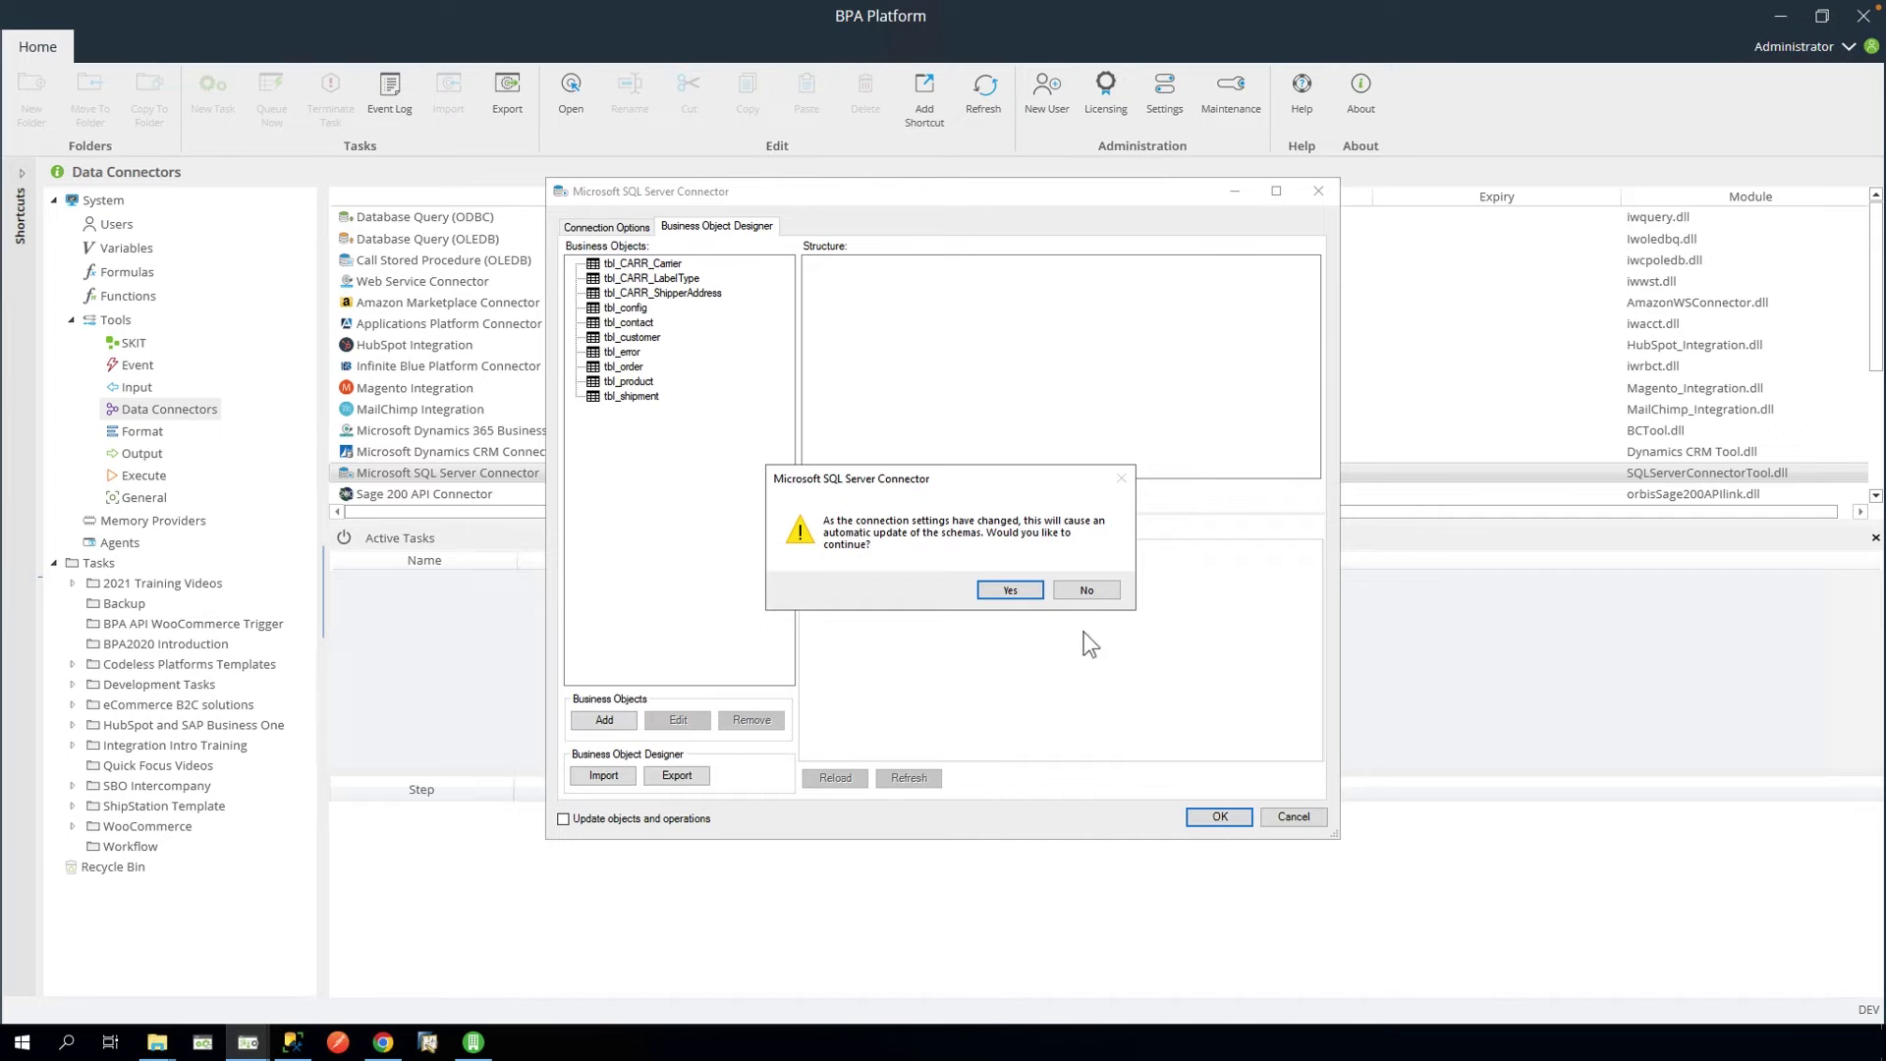
pyautogui.click(1010, 589)
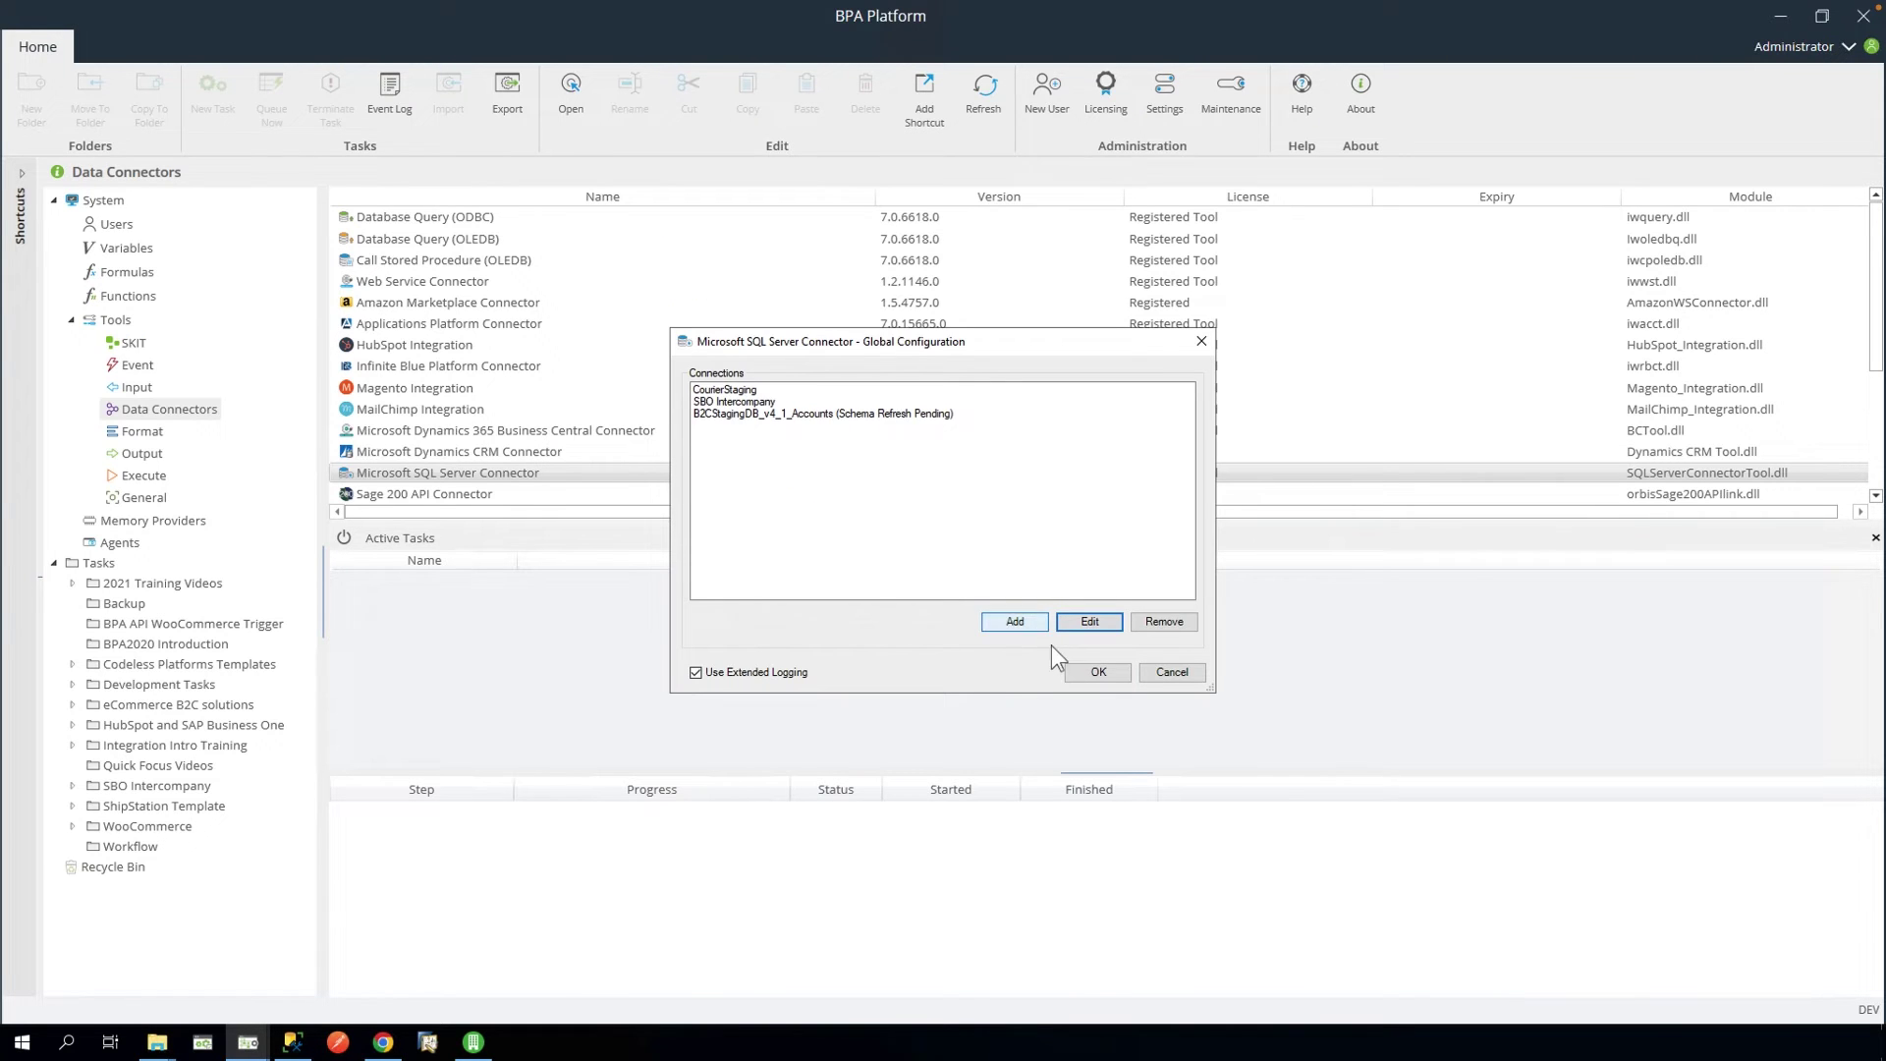
pyautogui.click(1098, 673)
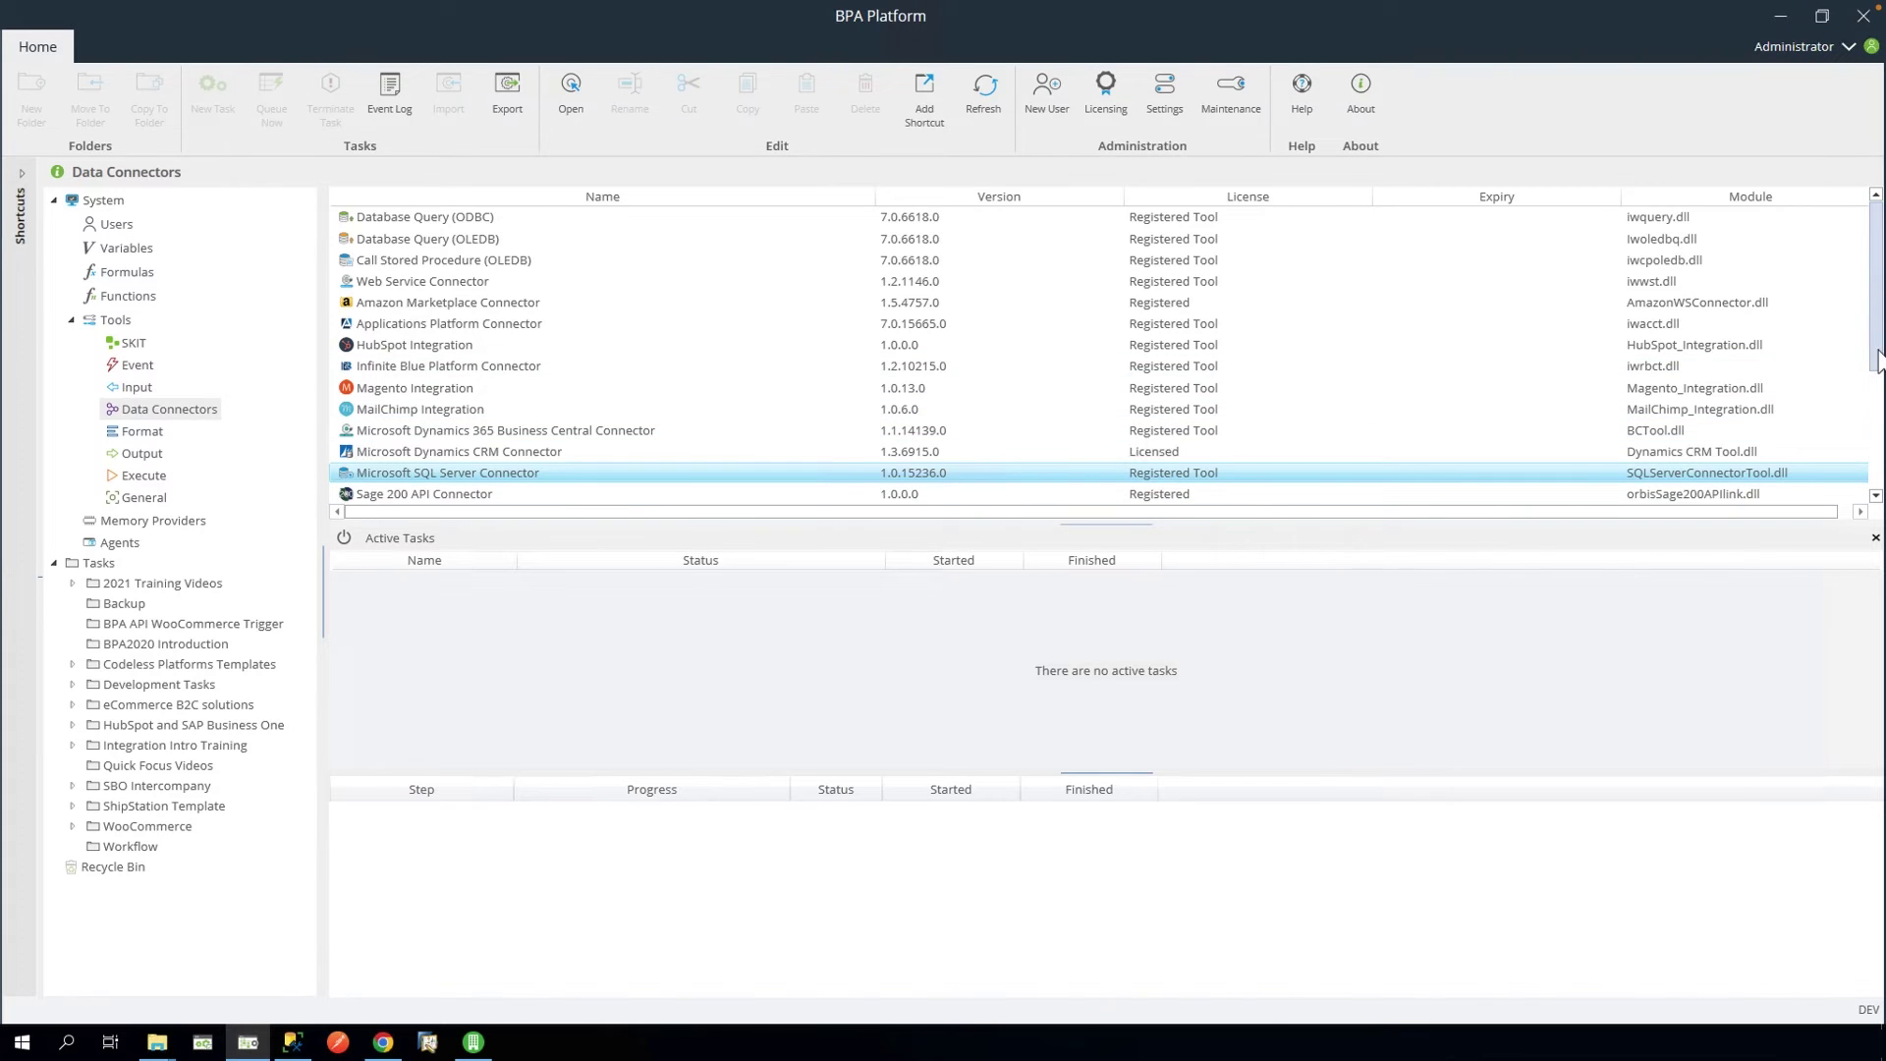
pyautogui.scroll(-3, 1780, 447)
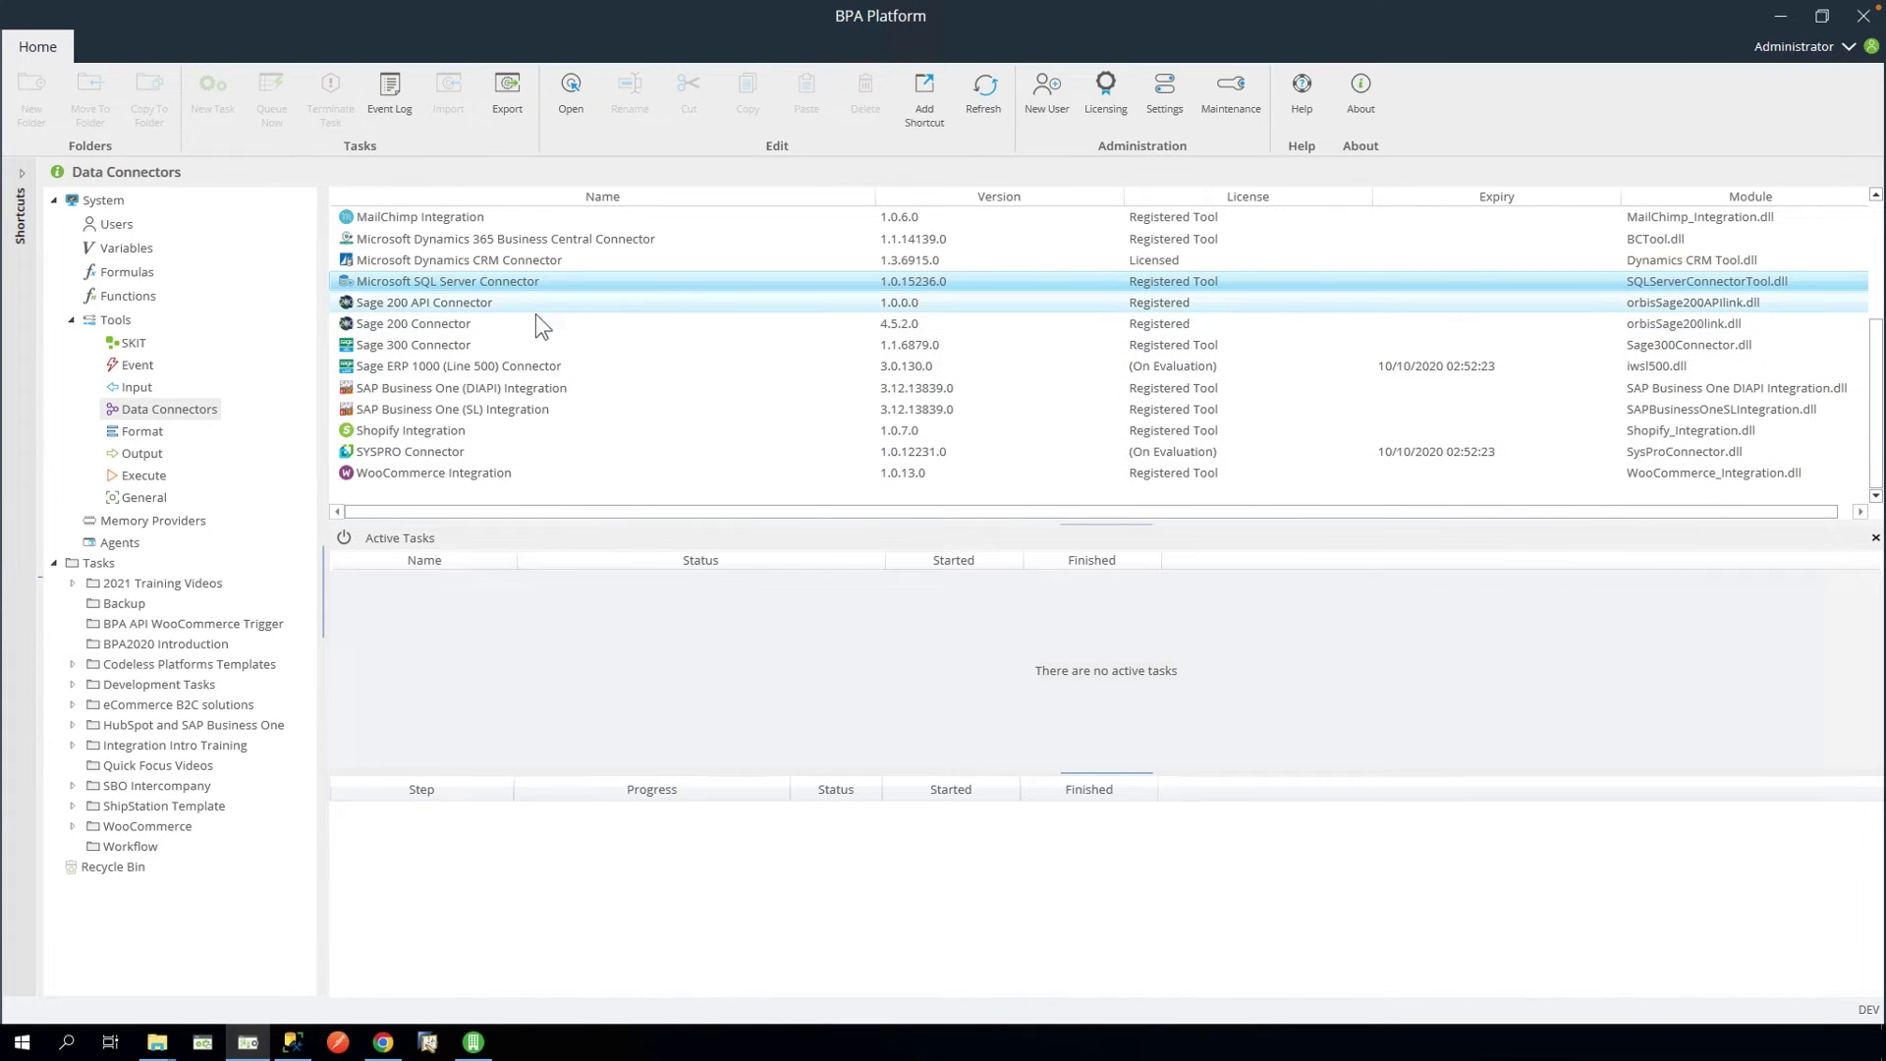
pyautogui.doubleClick(463, 322)
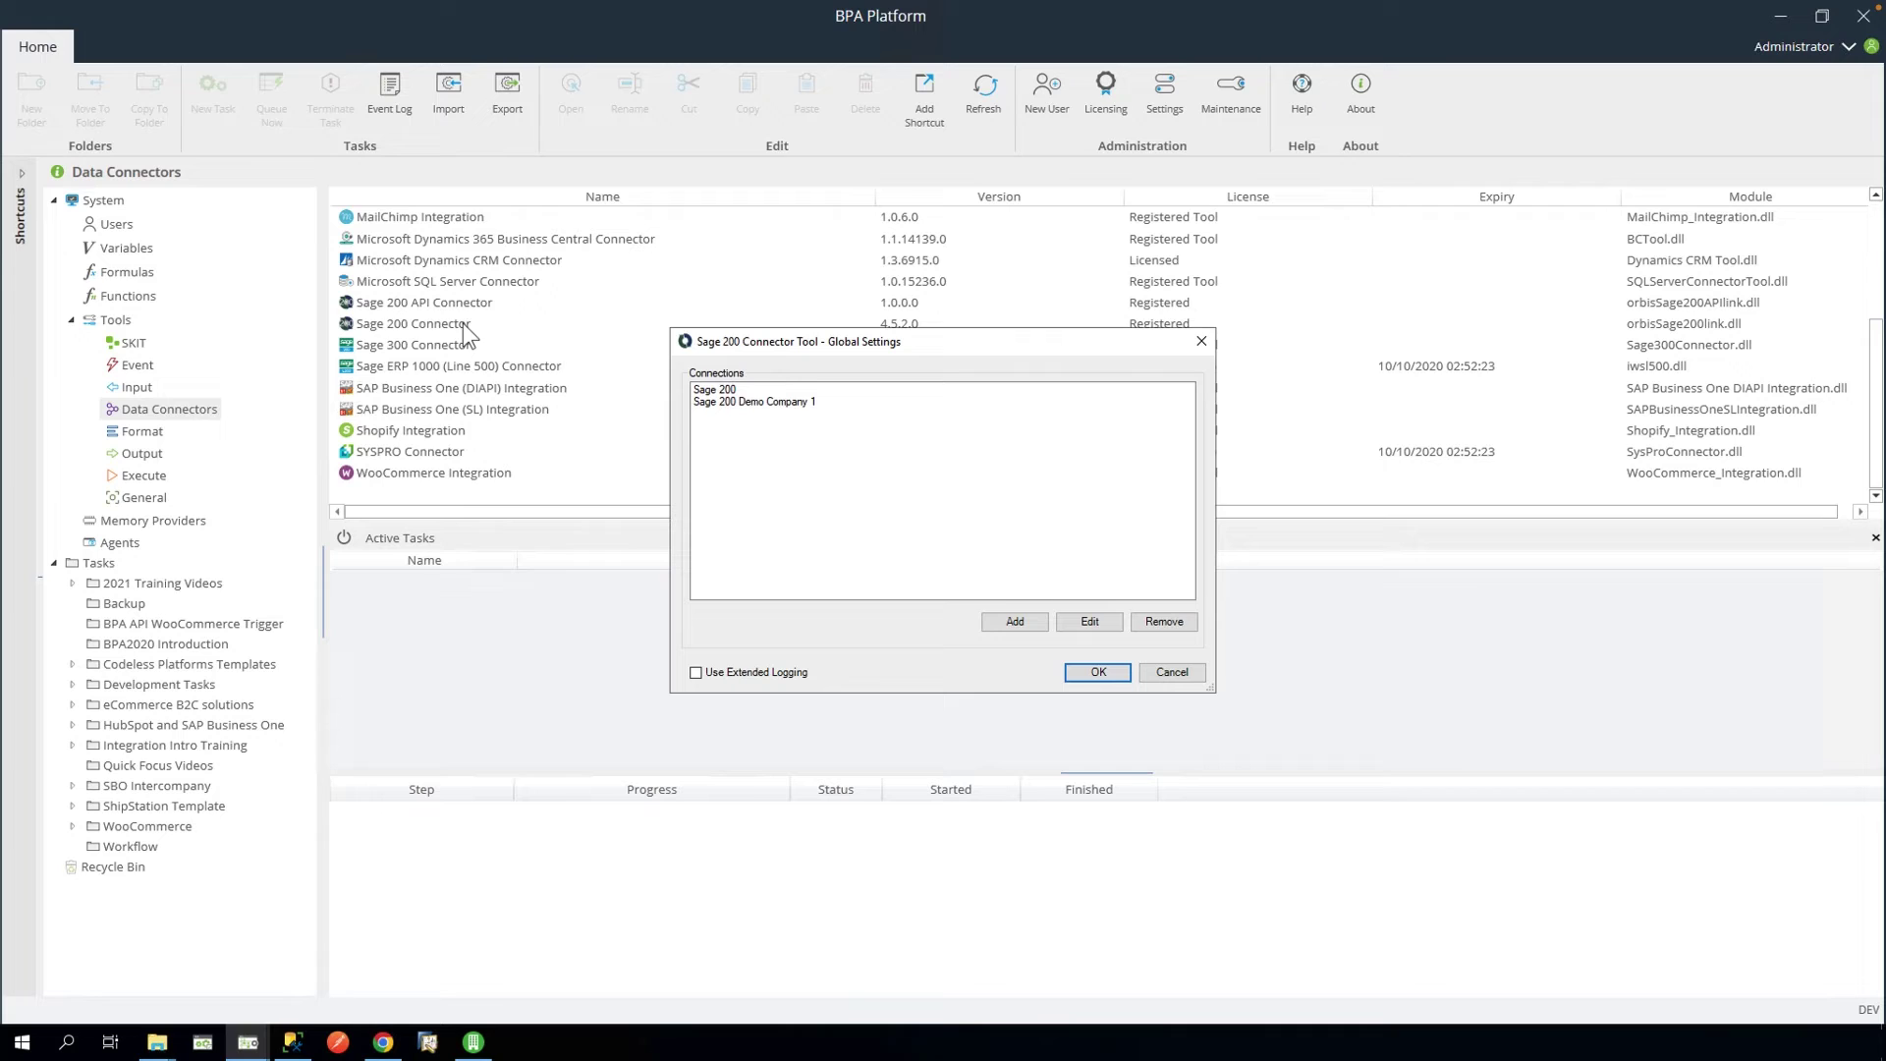
pyautogui.click(808, 402)
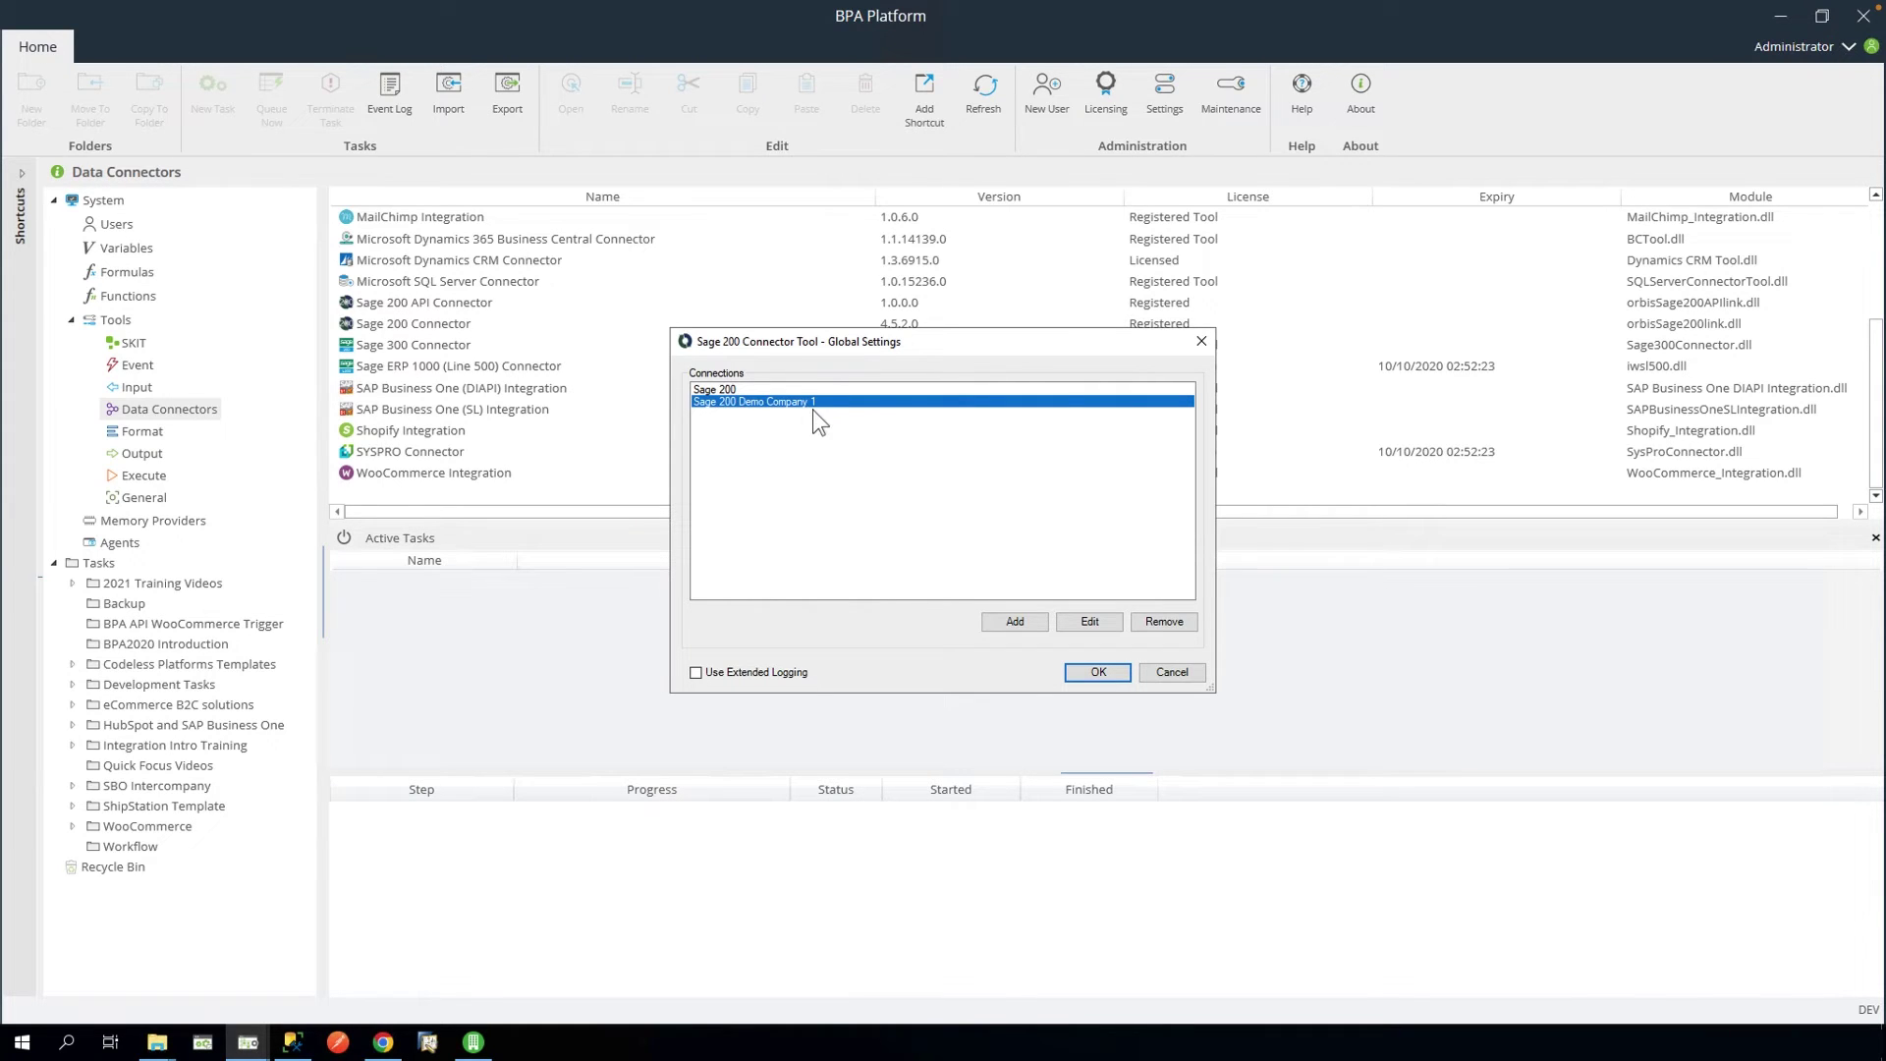
pyautogui.click(1100, 617)
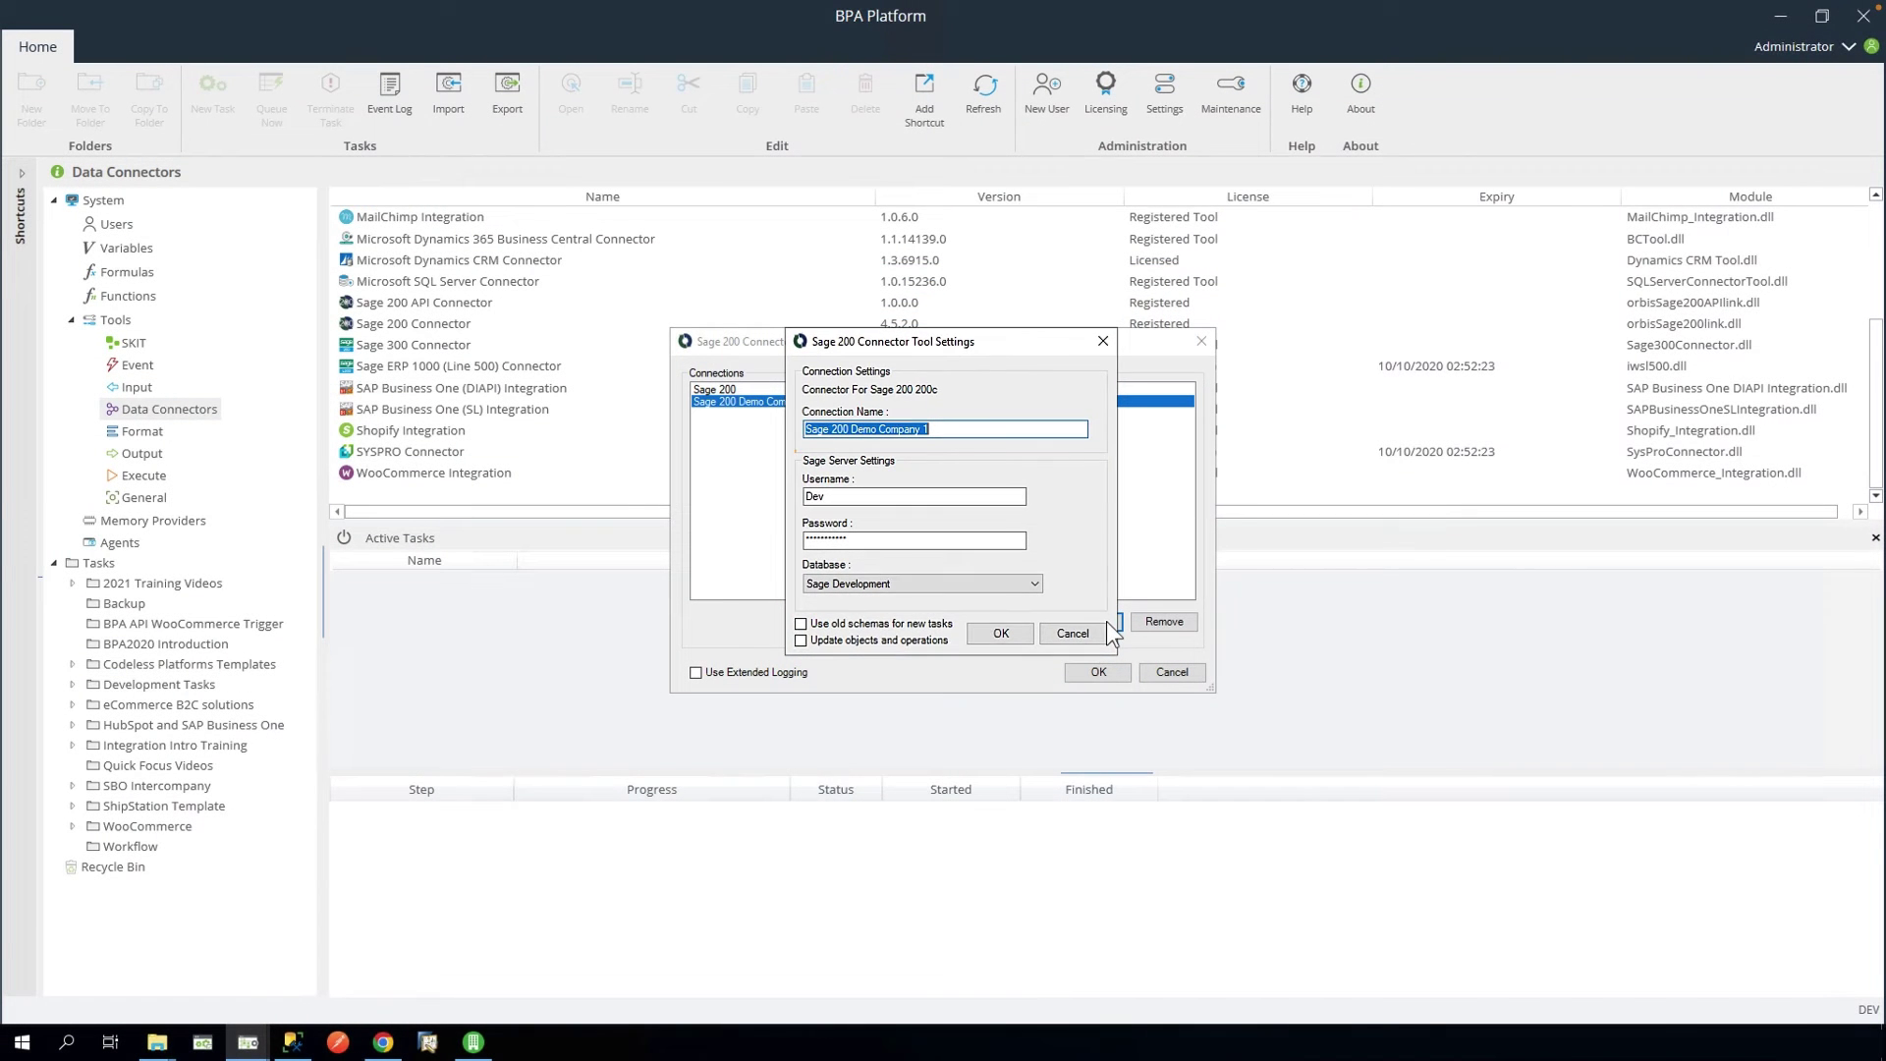
pyautogui.click(1009, 630)
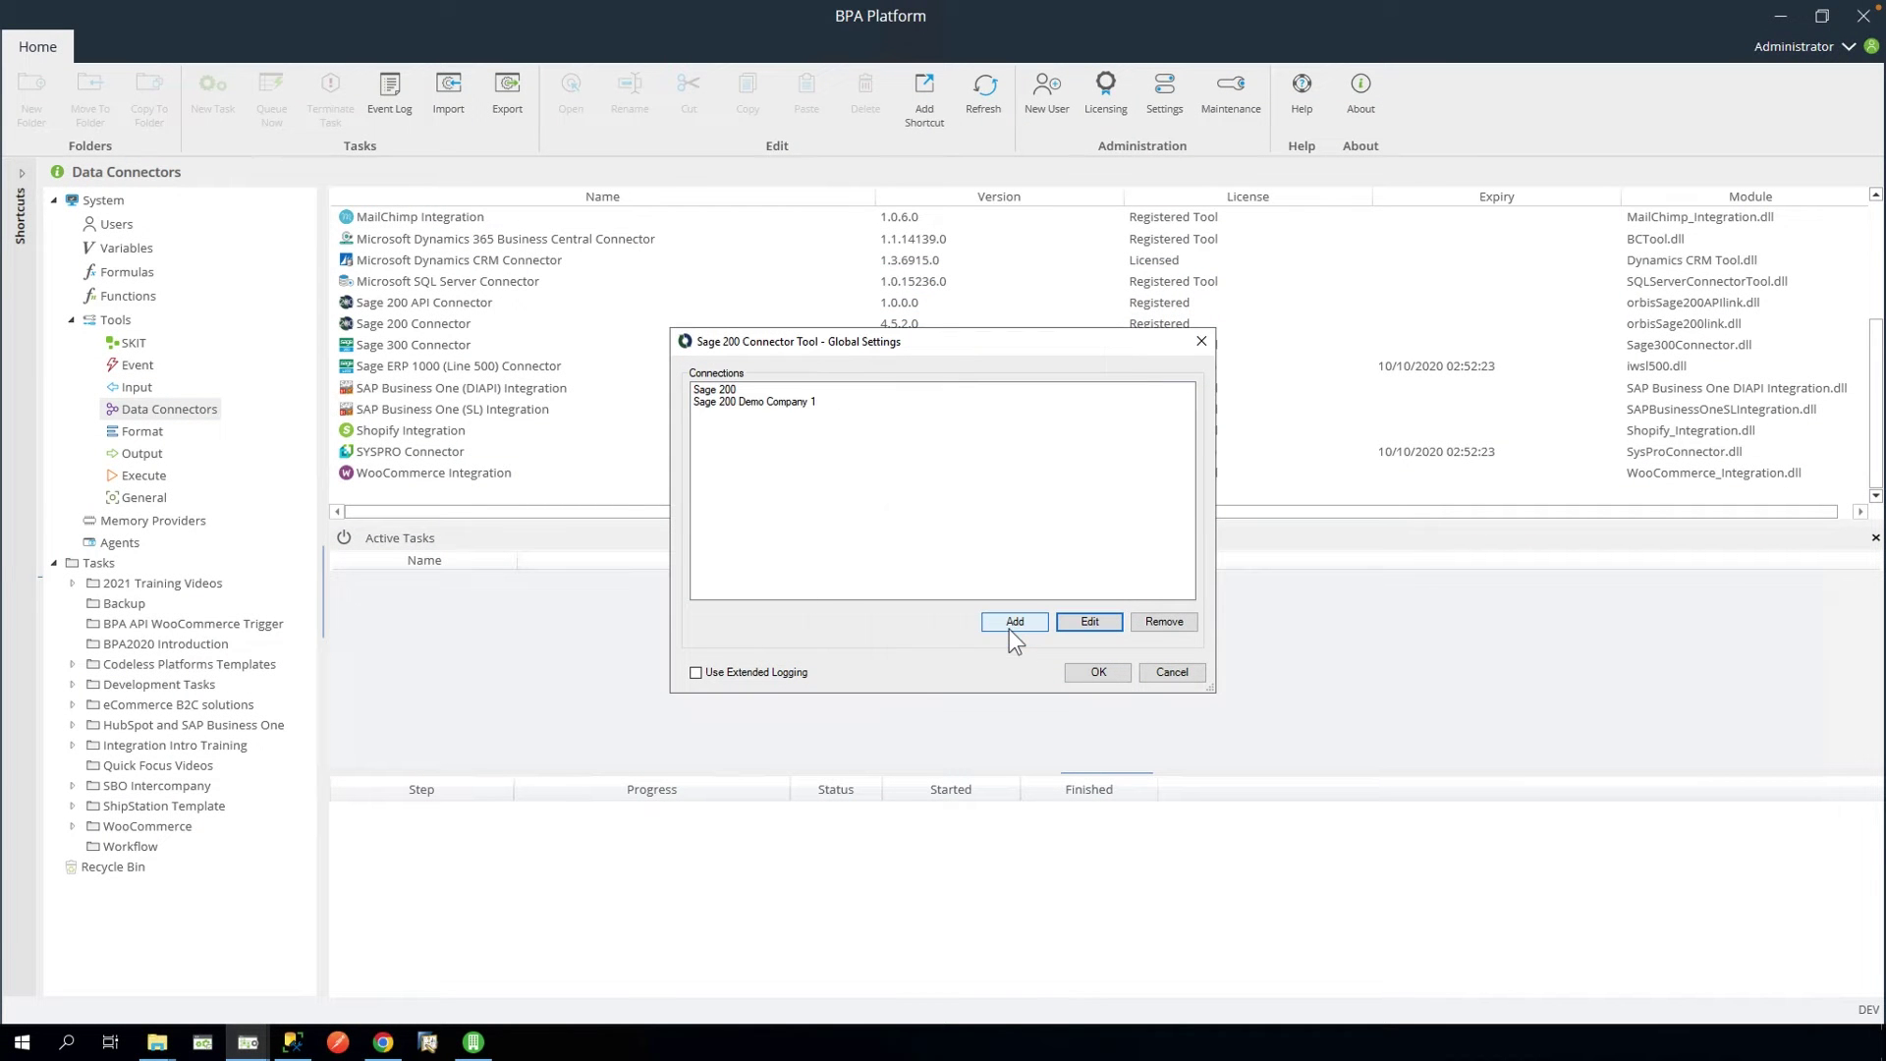
pyautogui.click(1098, 672)
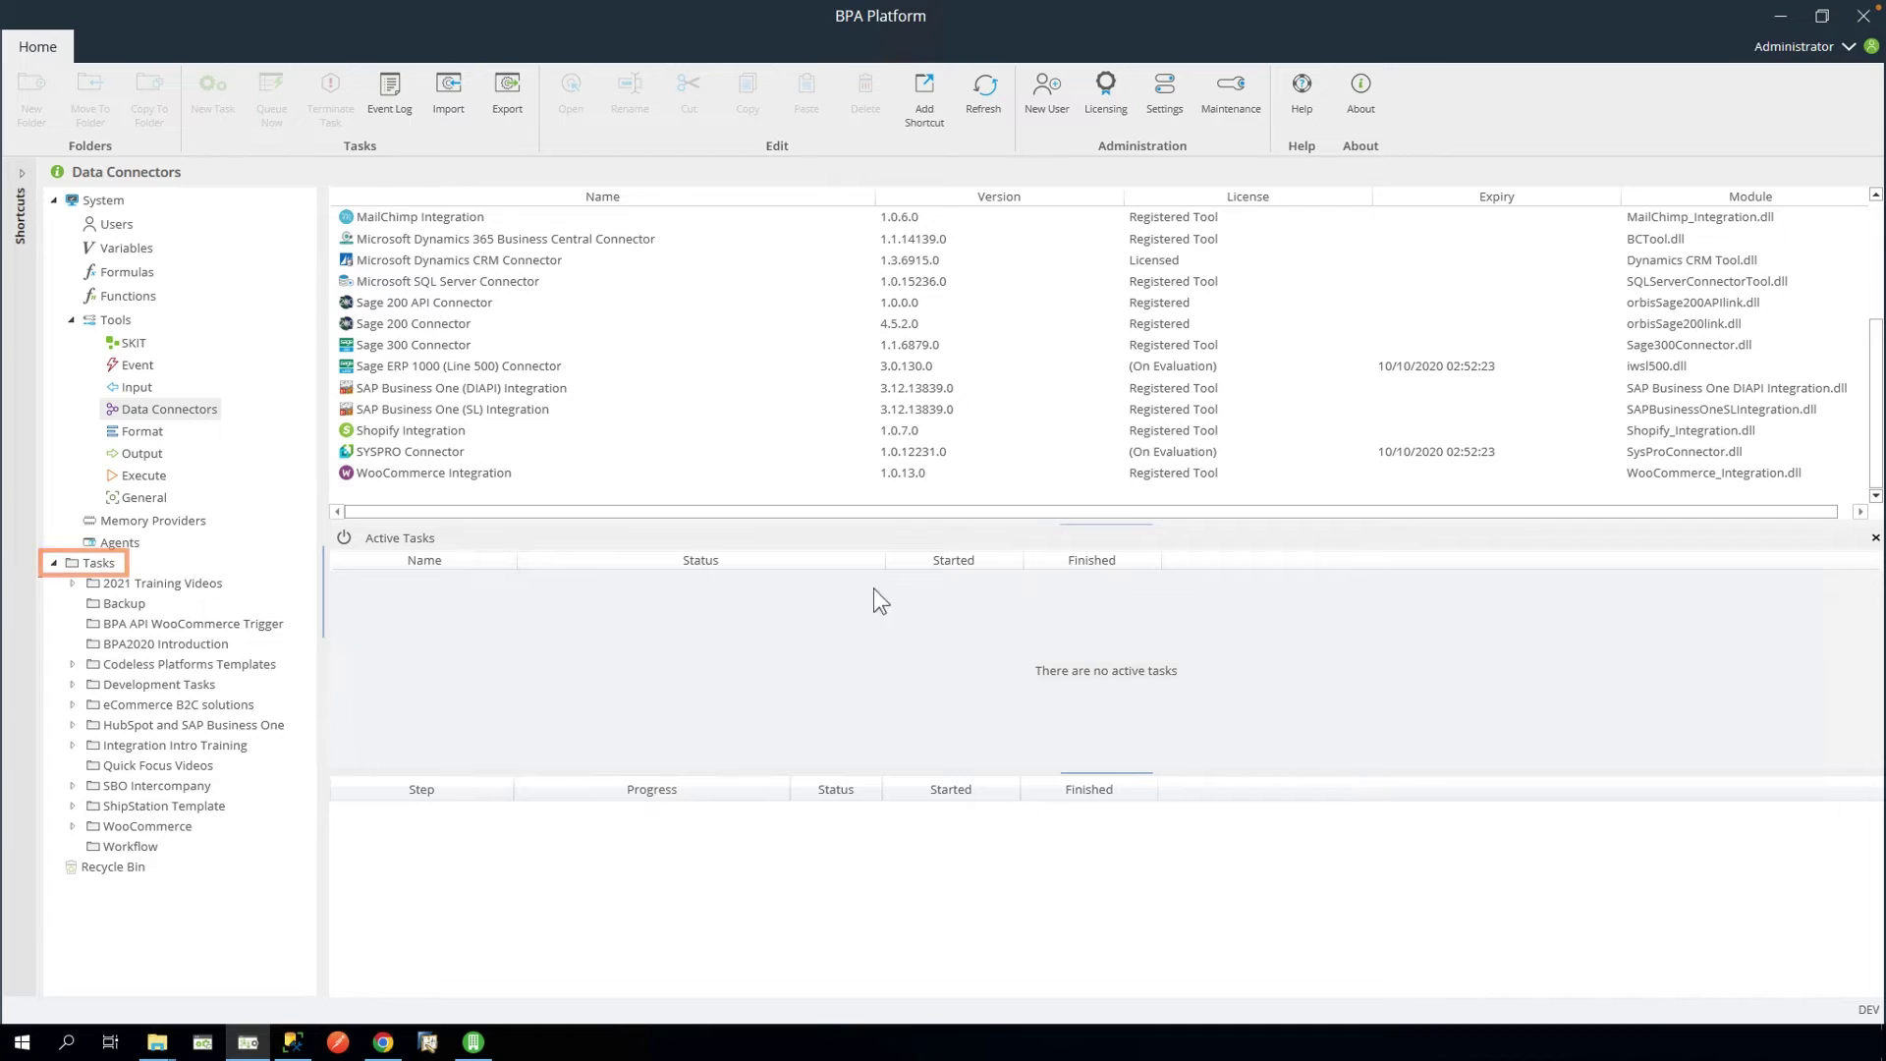
# Step: Import 'Salesforce & Sage 200 on-premise - Accounts and Contacts.tks' into Tasks from Desktop > Solution Template
pyautogui.click(88, 565)
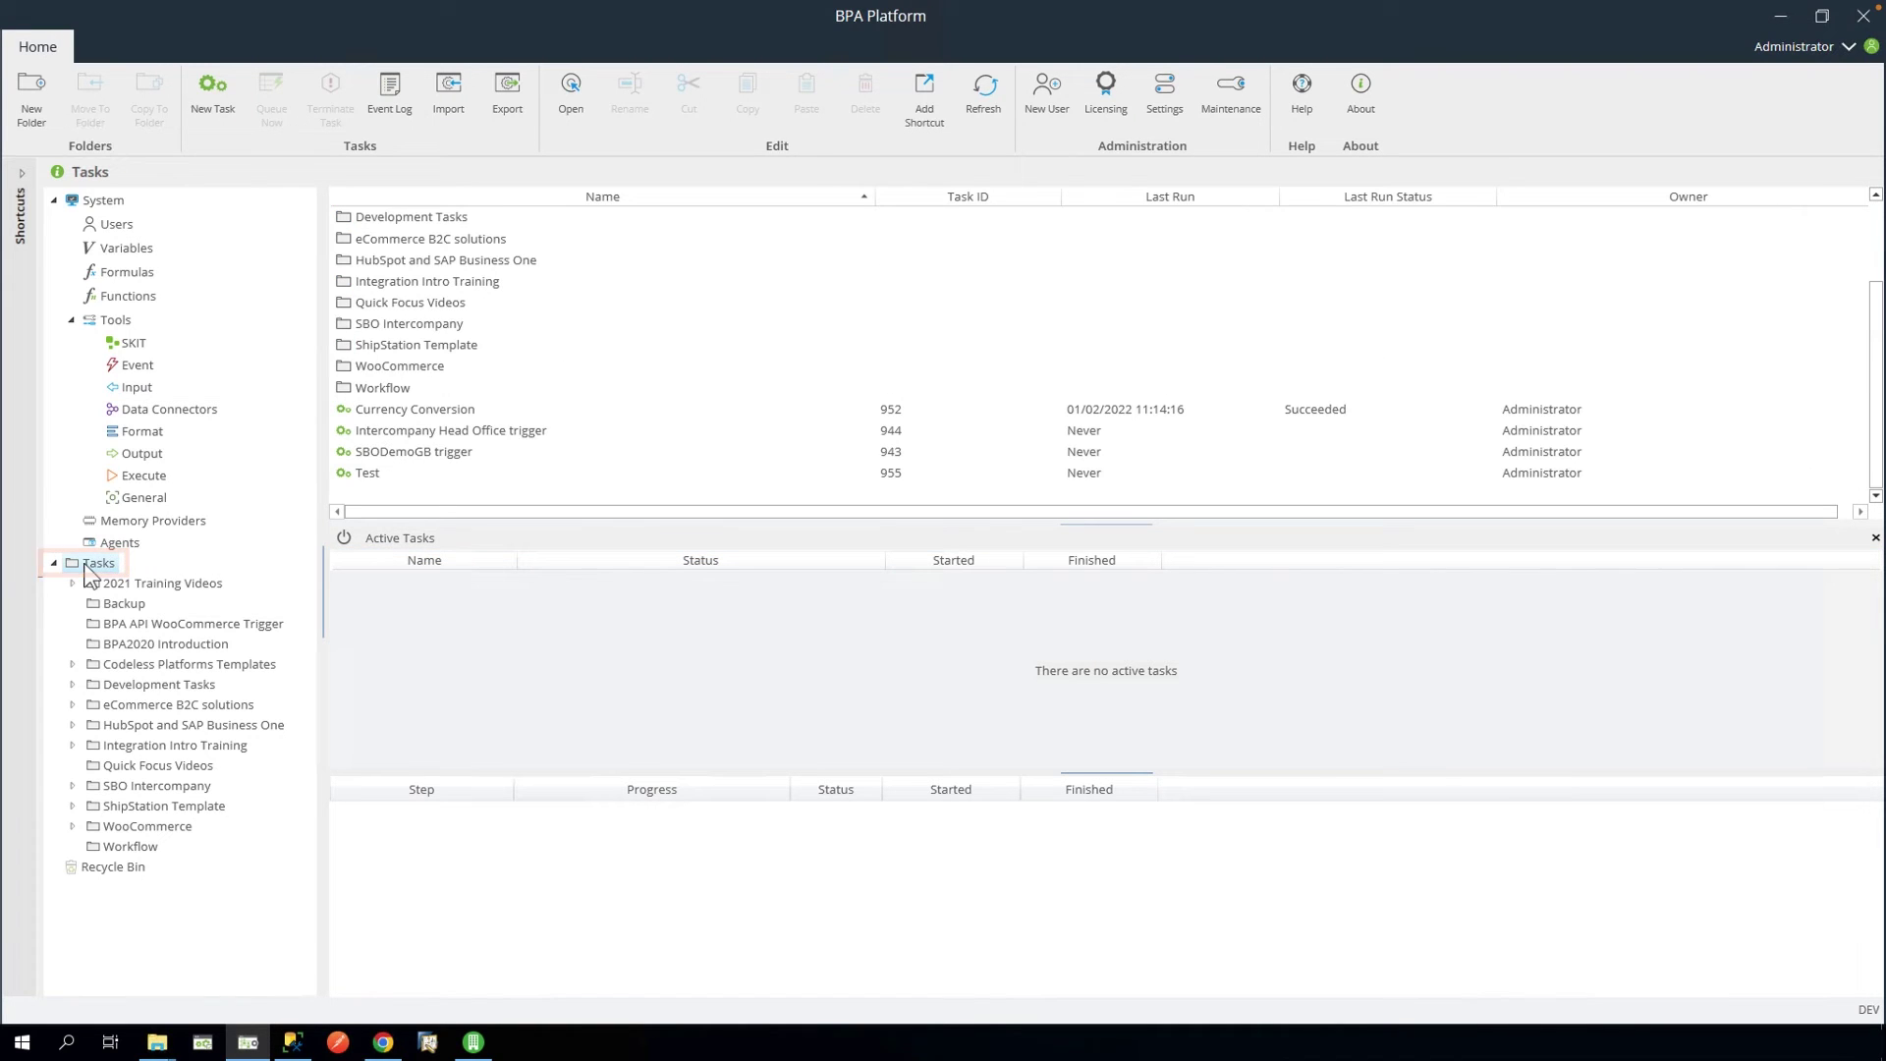
pyautogui.click(452, 94)
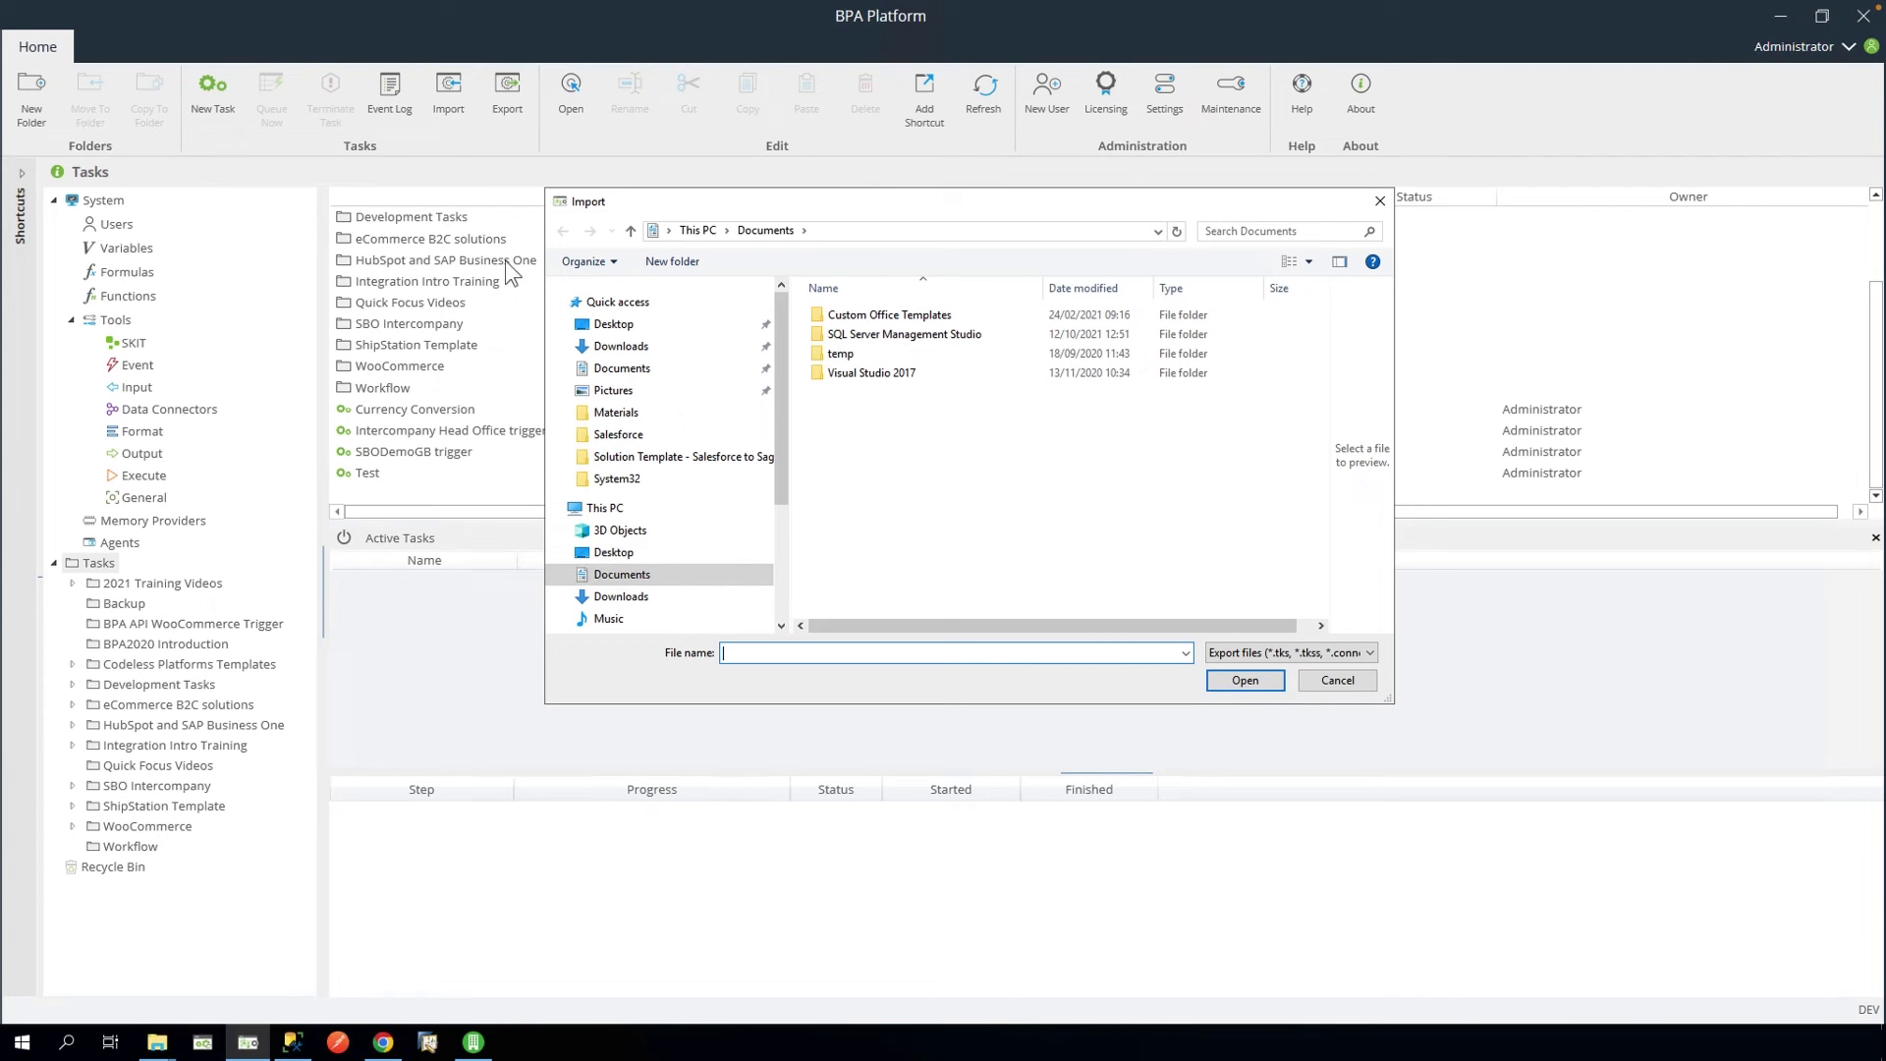
pyautogui.click(607, 334)
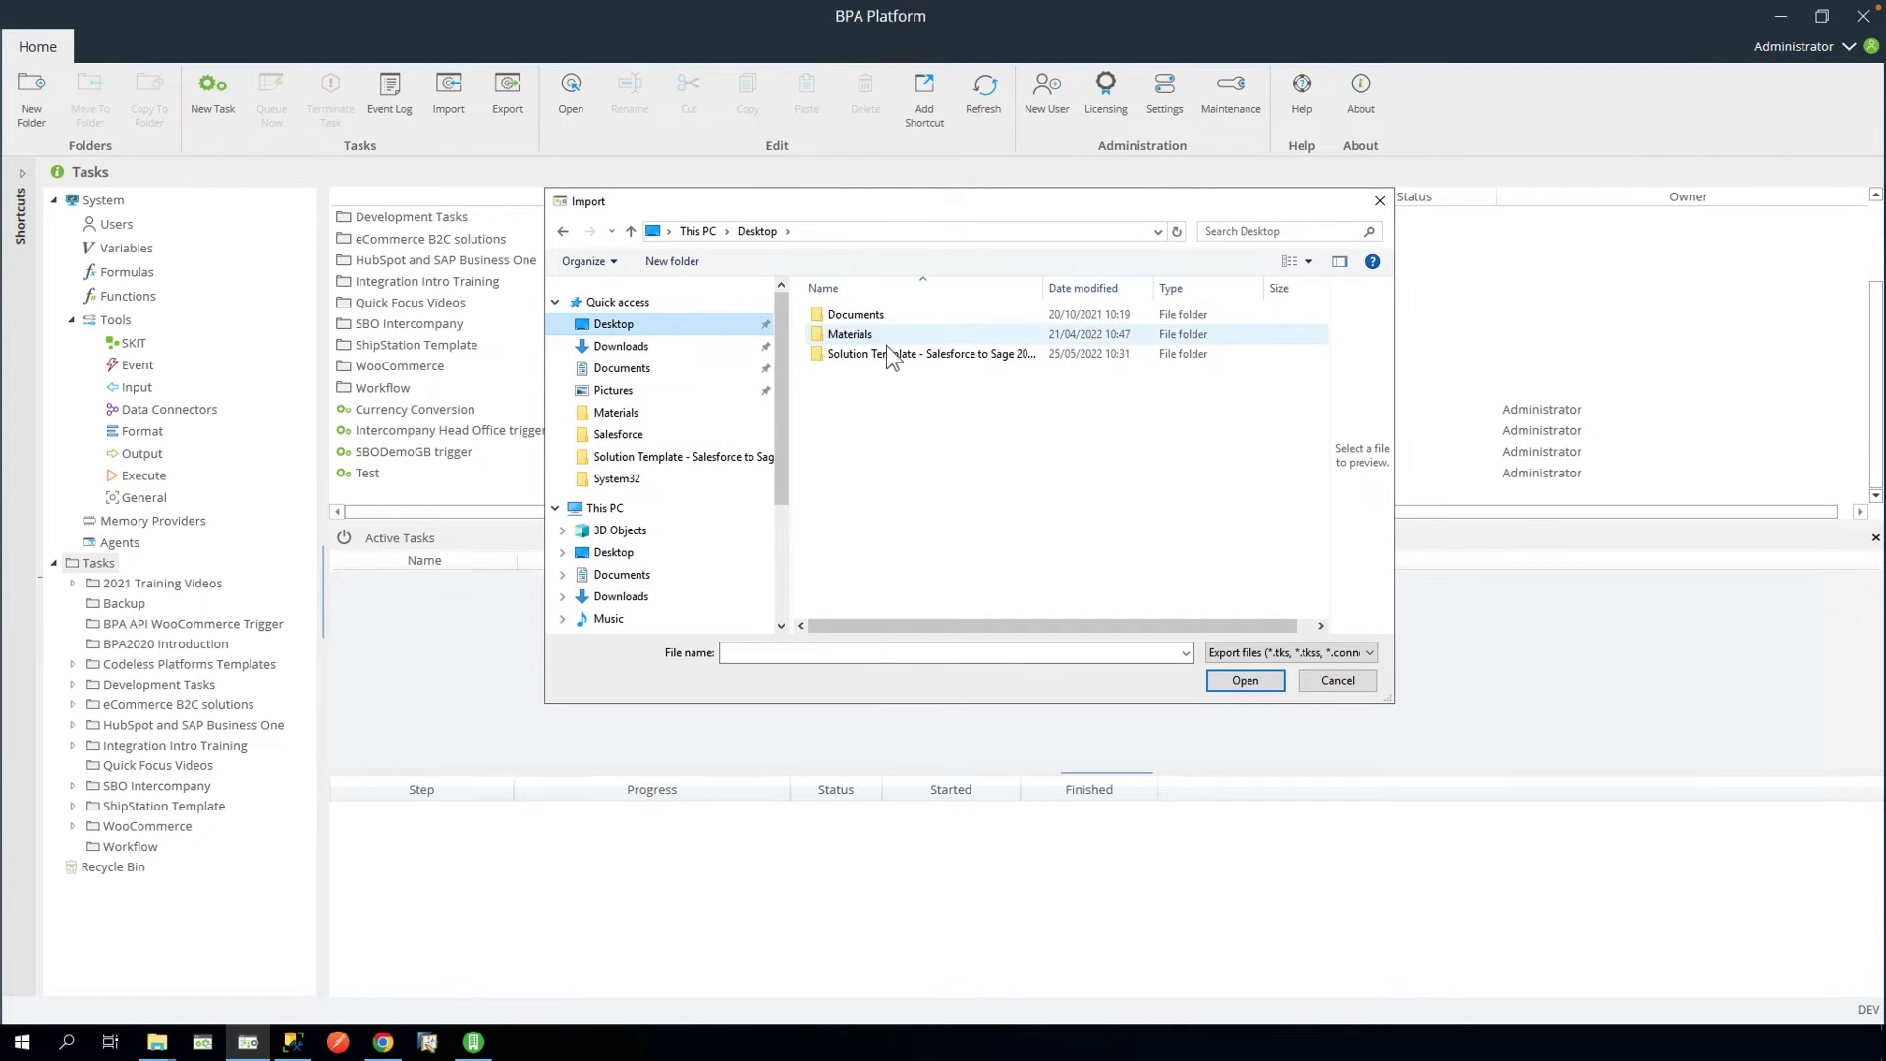
pyautogui.doubleClick(906, 353)
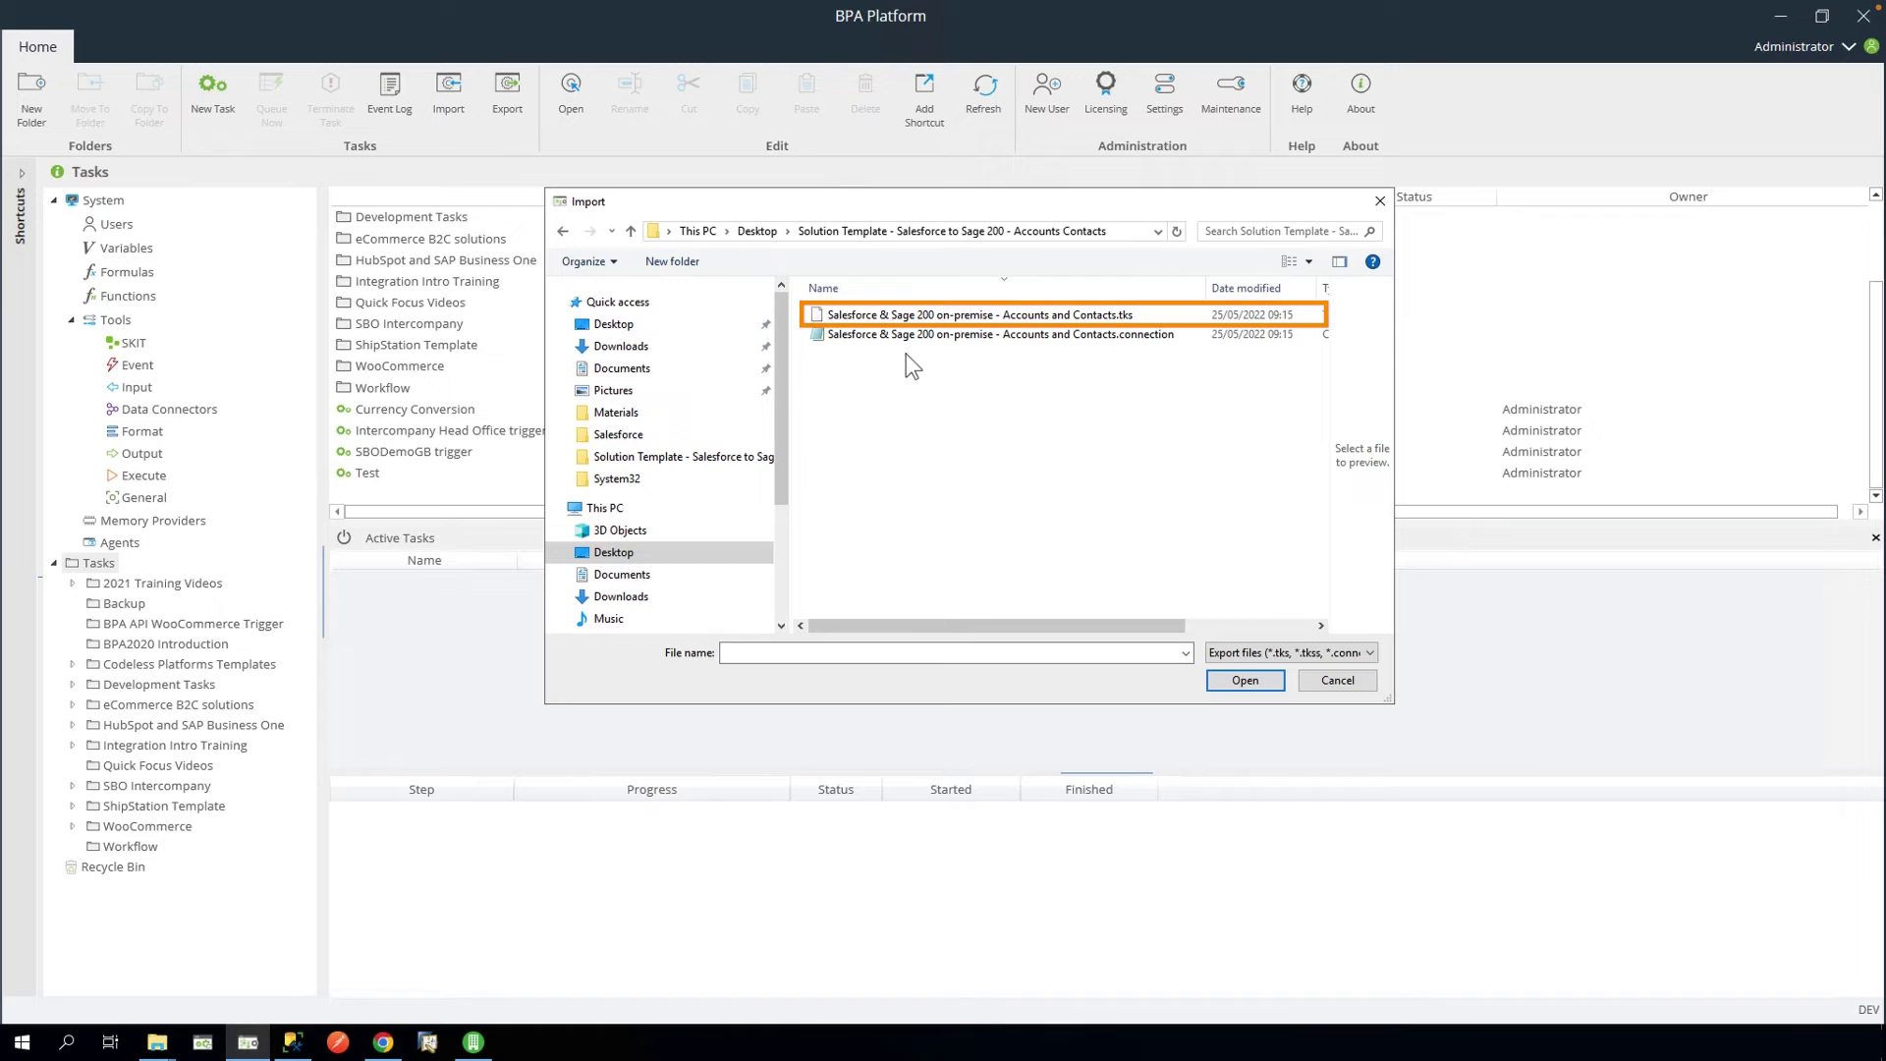
pyautogui.click(1018, 316)
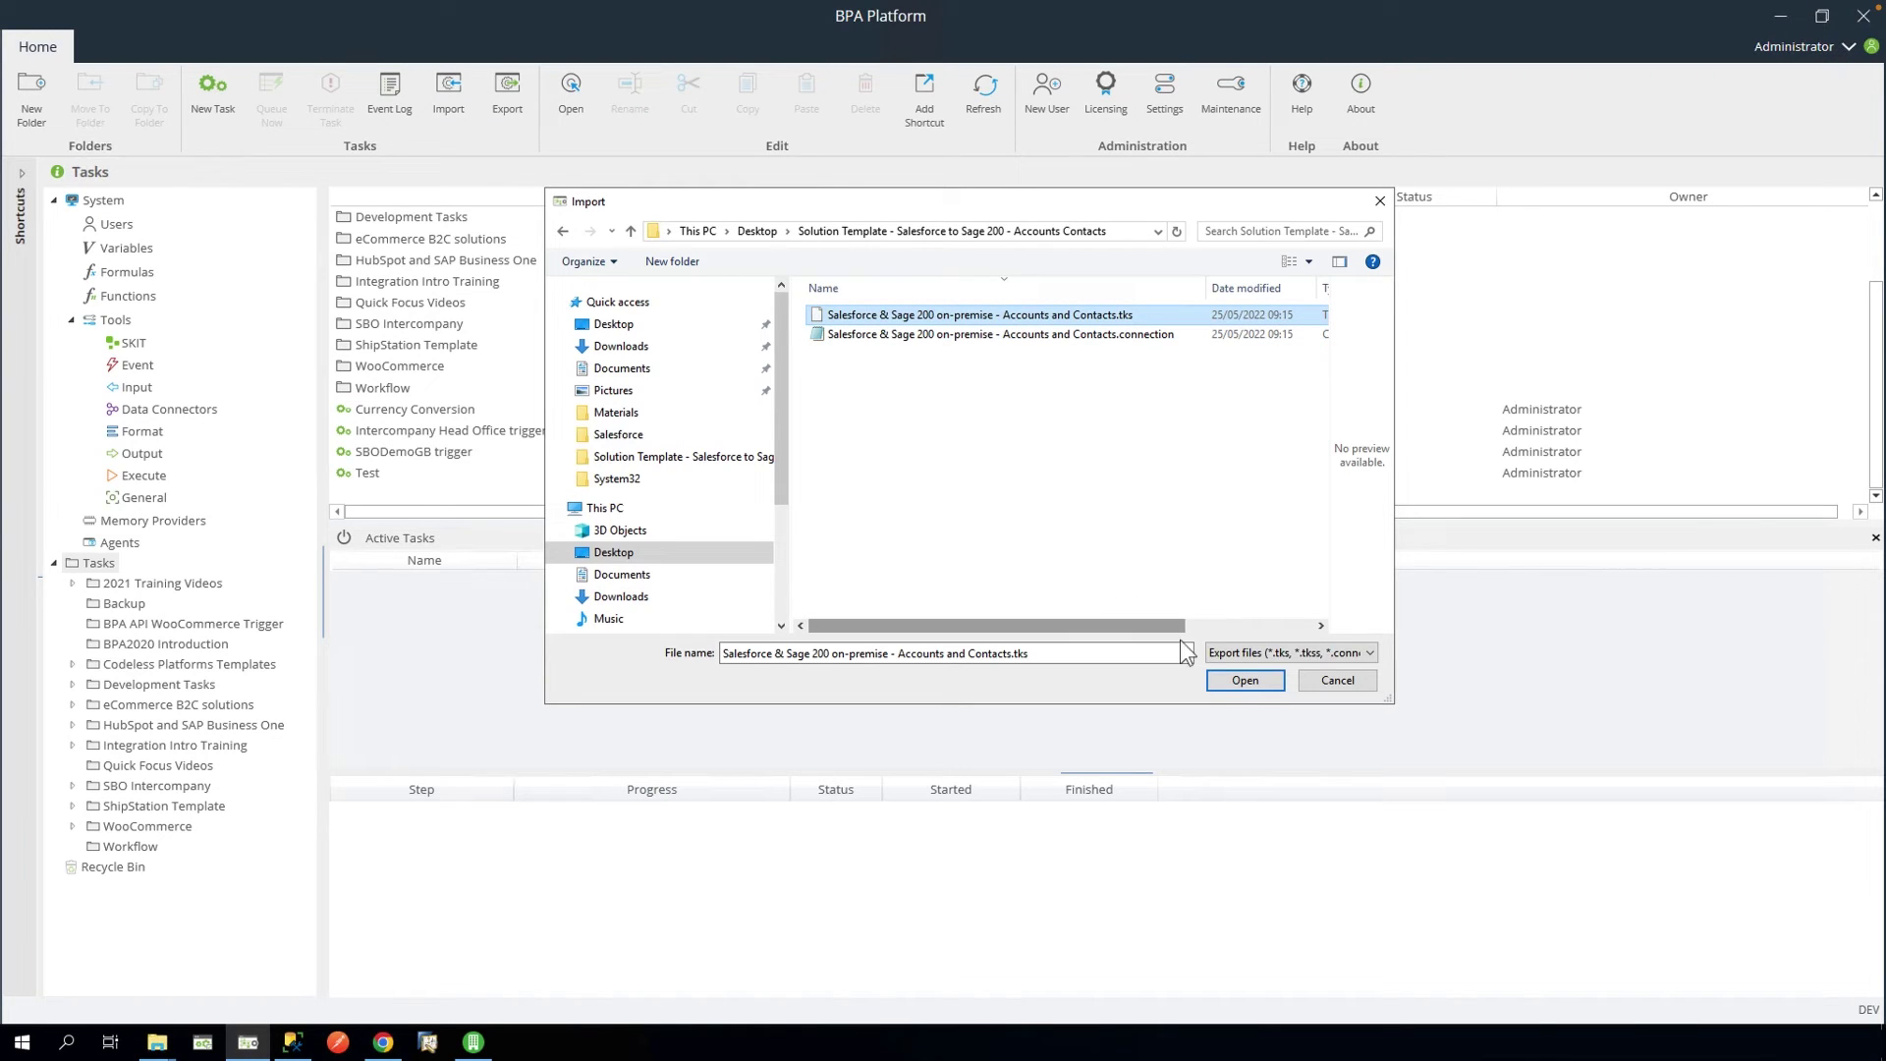
pyautogui.click(1245, 680)
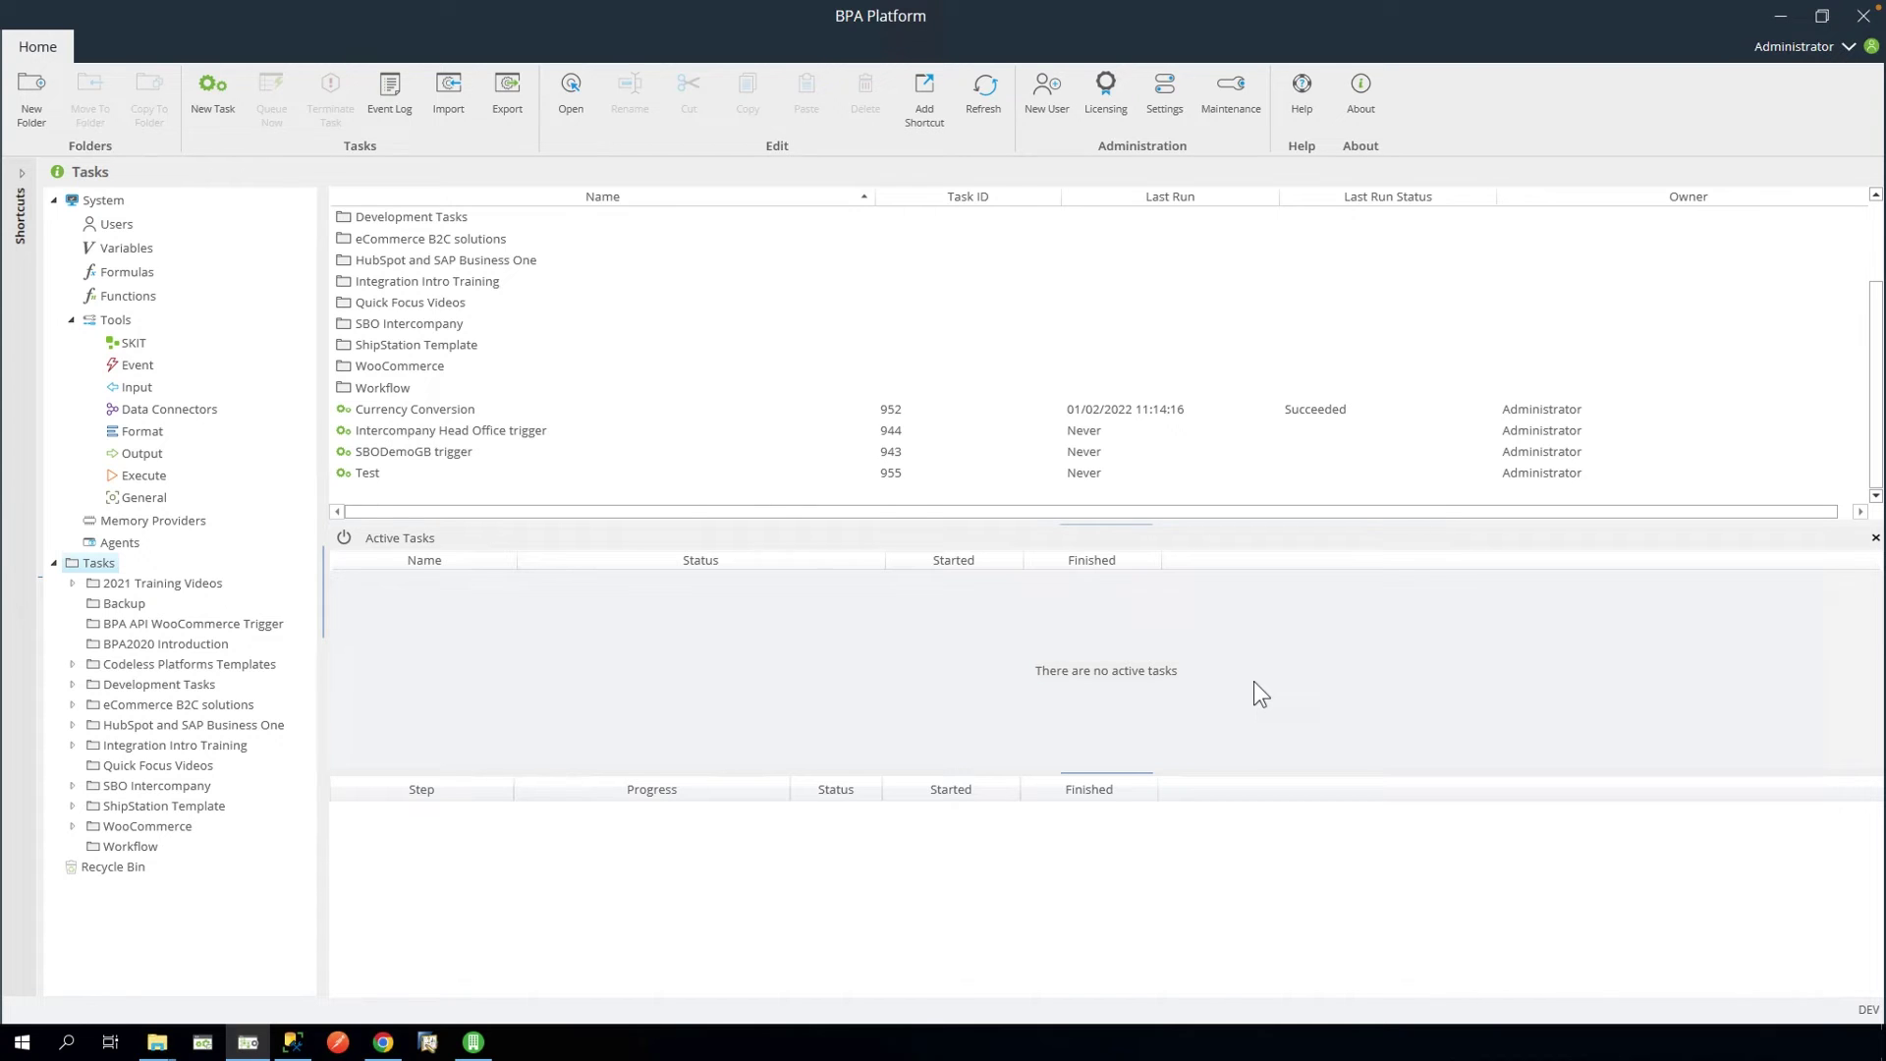
# Step: Browse Codeless Platforms Templates > Salesforce & Sage 200 on-premise > Accounts and Contacts to view tasks 00–03
pyautogui.click(72, 664)
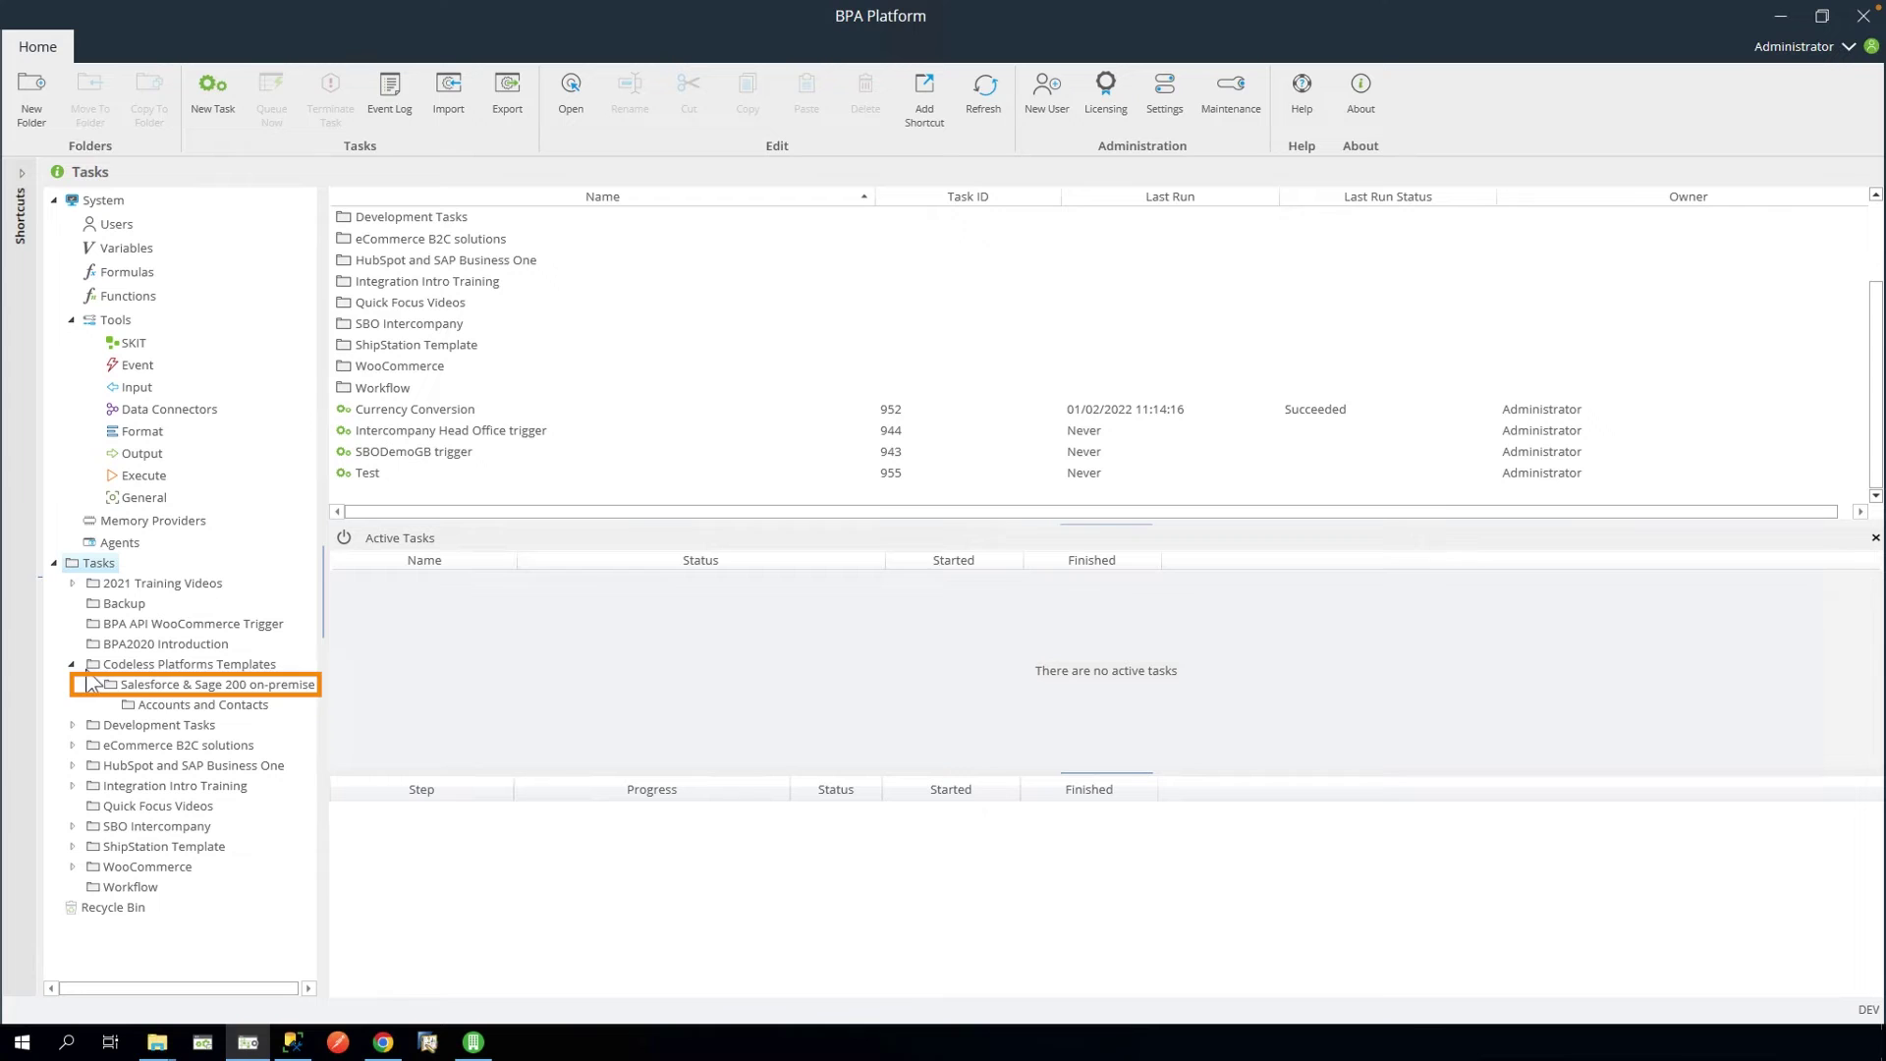
pyautogui.click(168, 684)
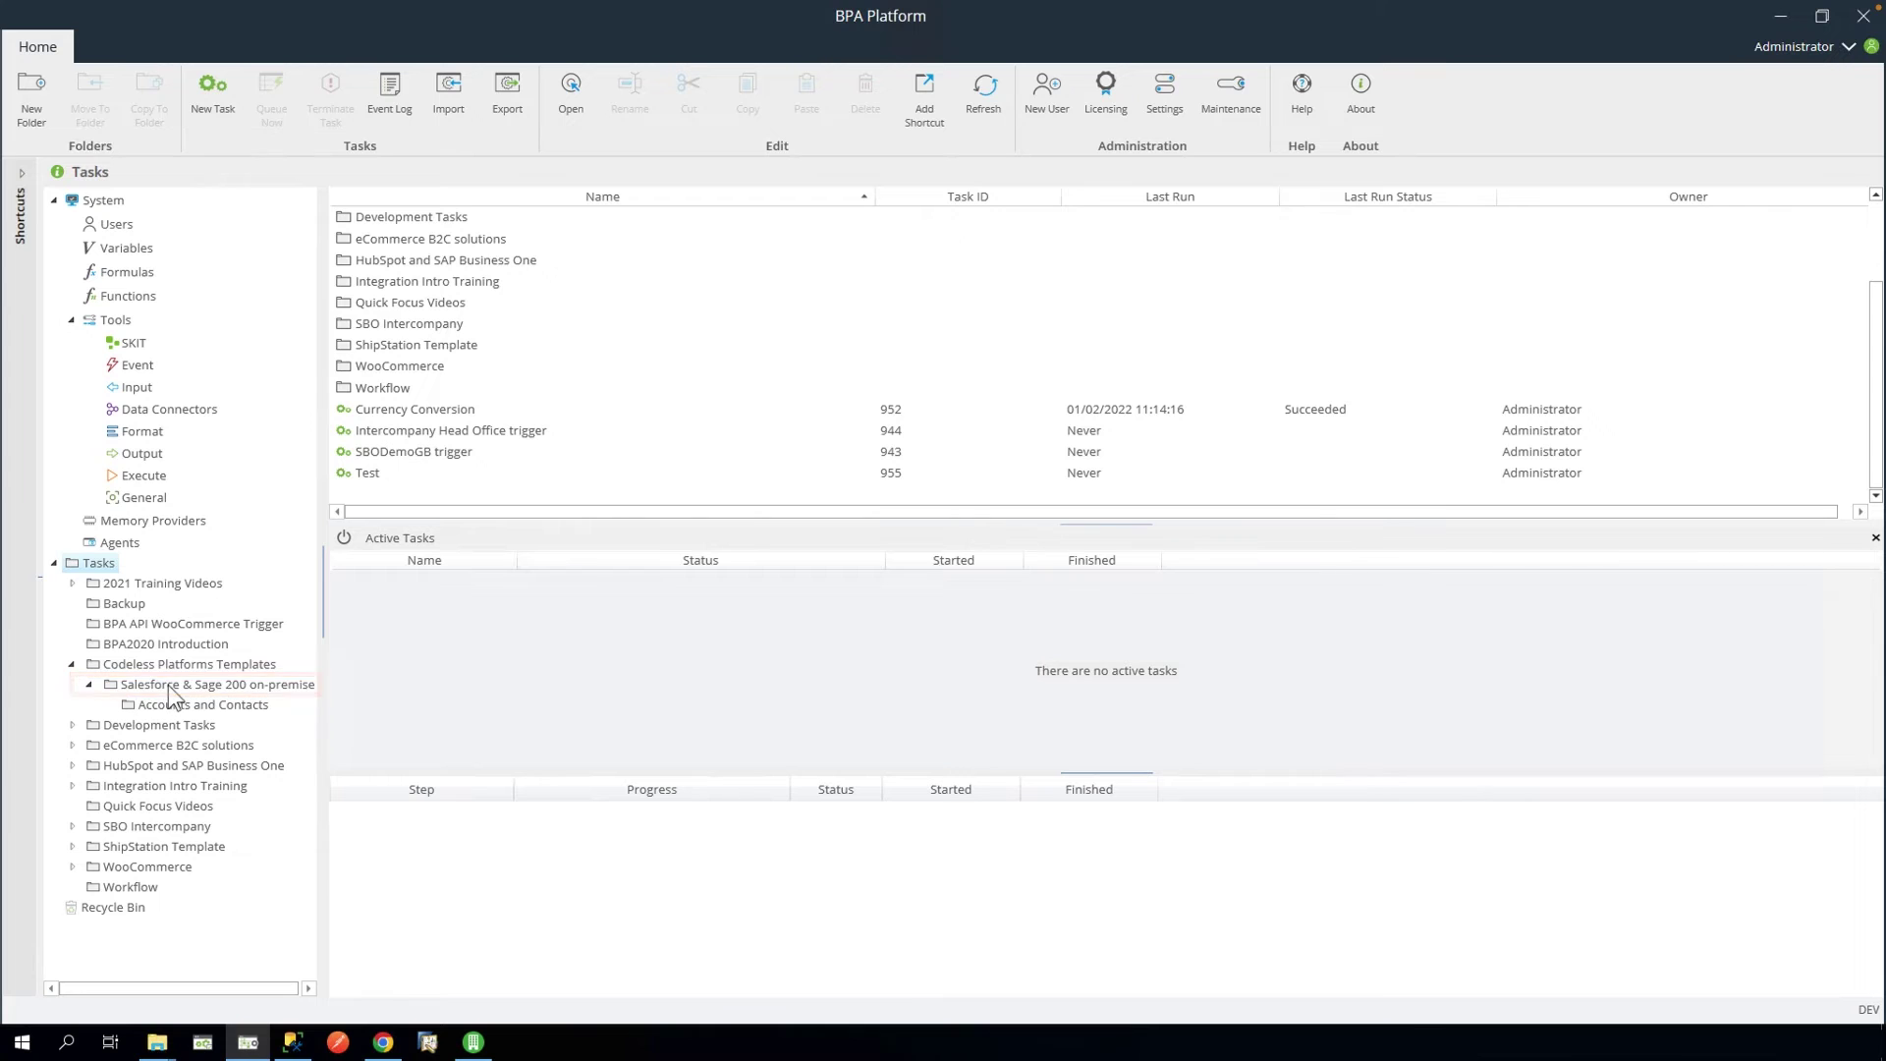
pyautogui.click(238, 705)
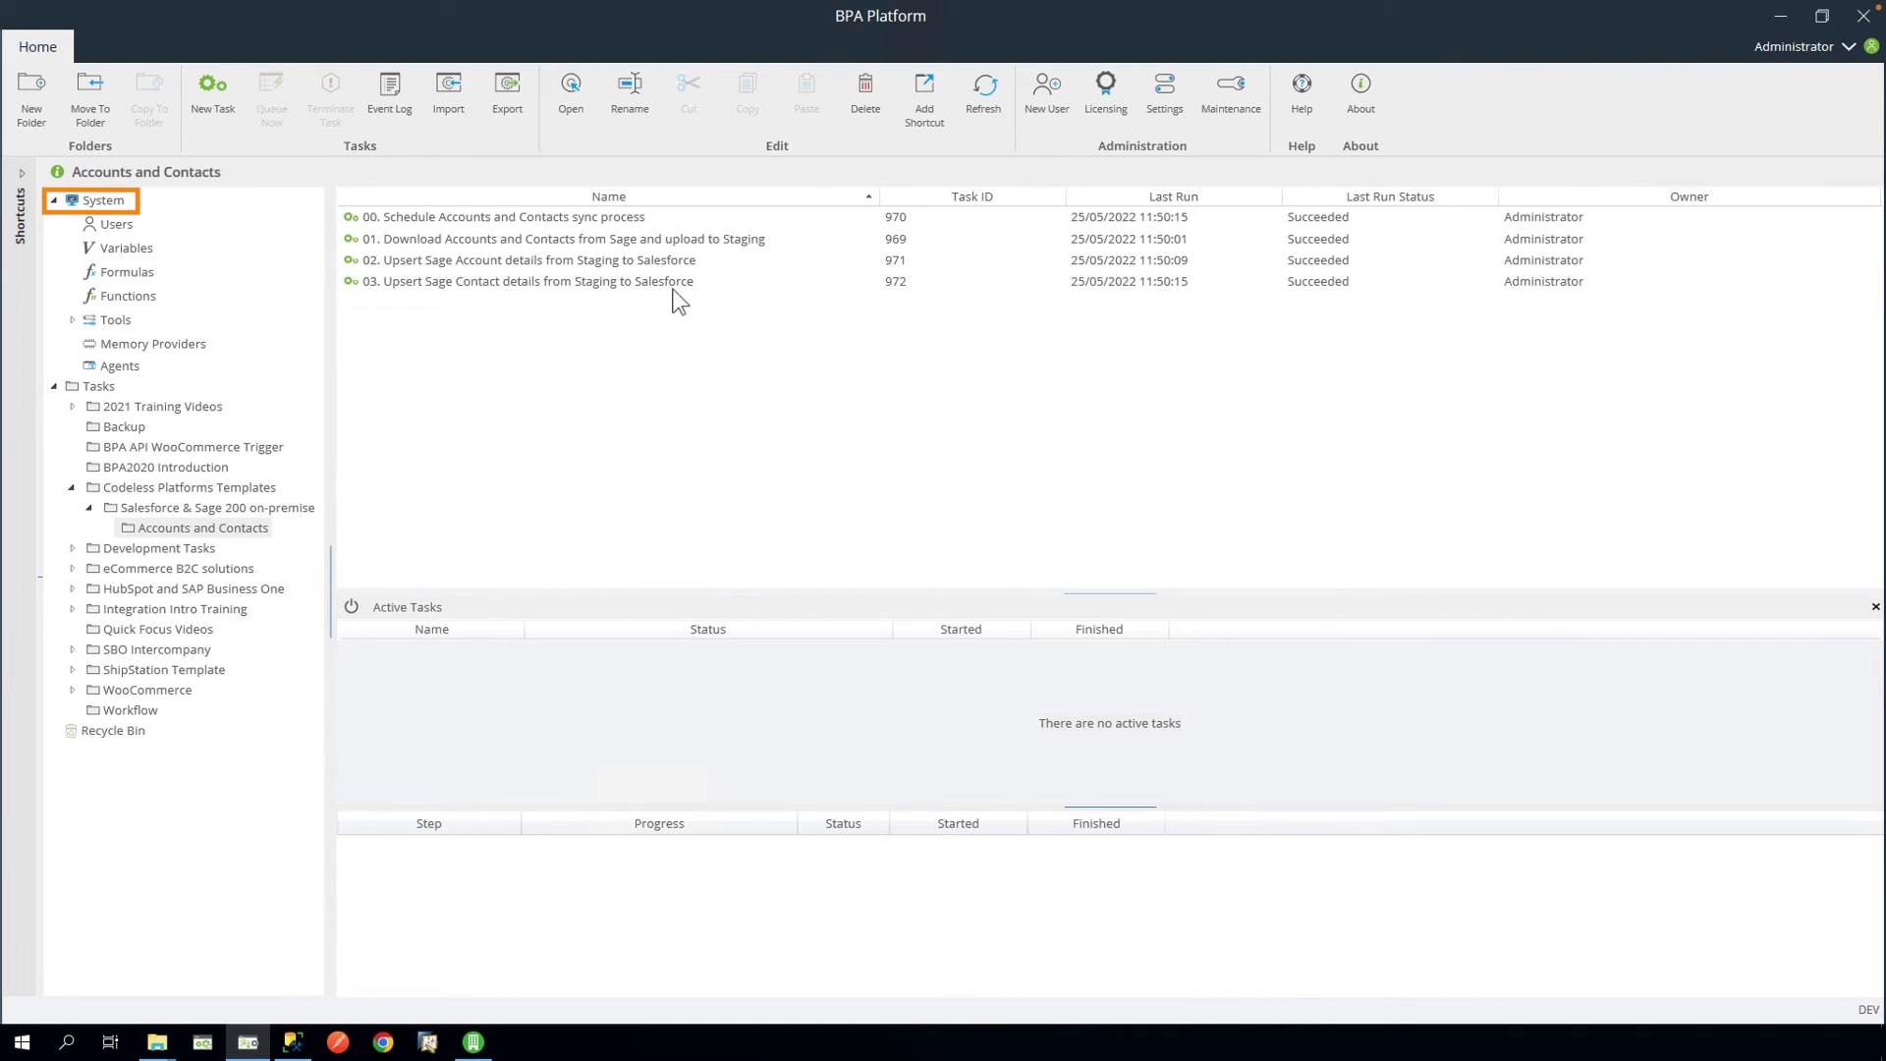
# Step: Open the CallTask user's properties, tick all nine server roles, and save
pyautogui.click(116, 224)
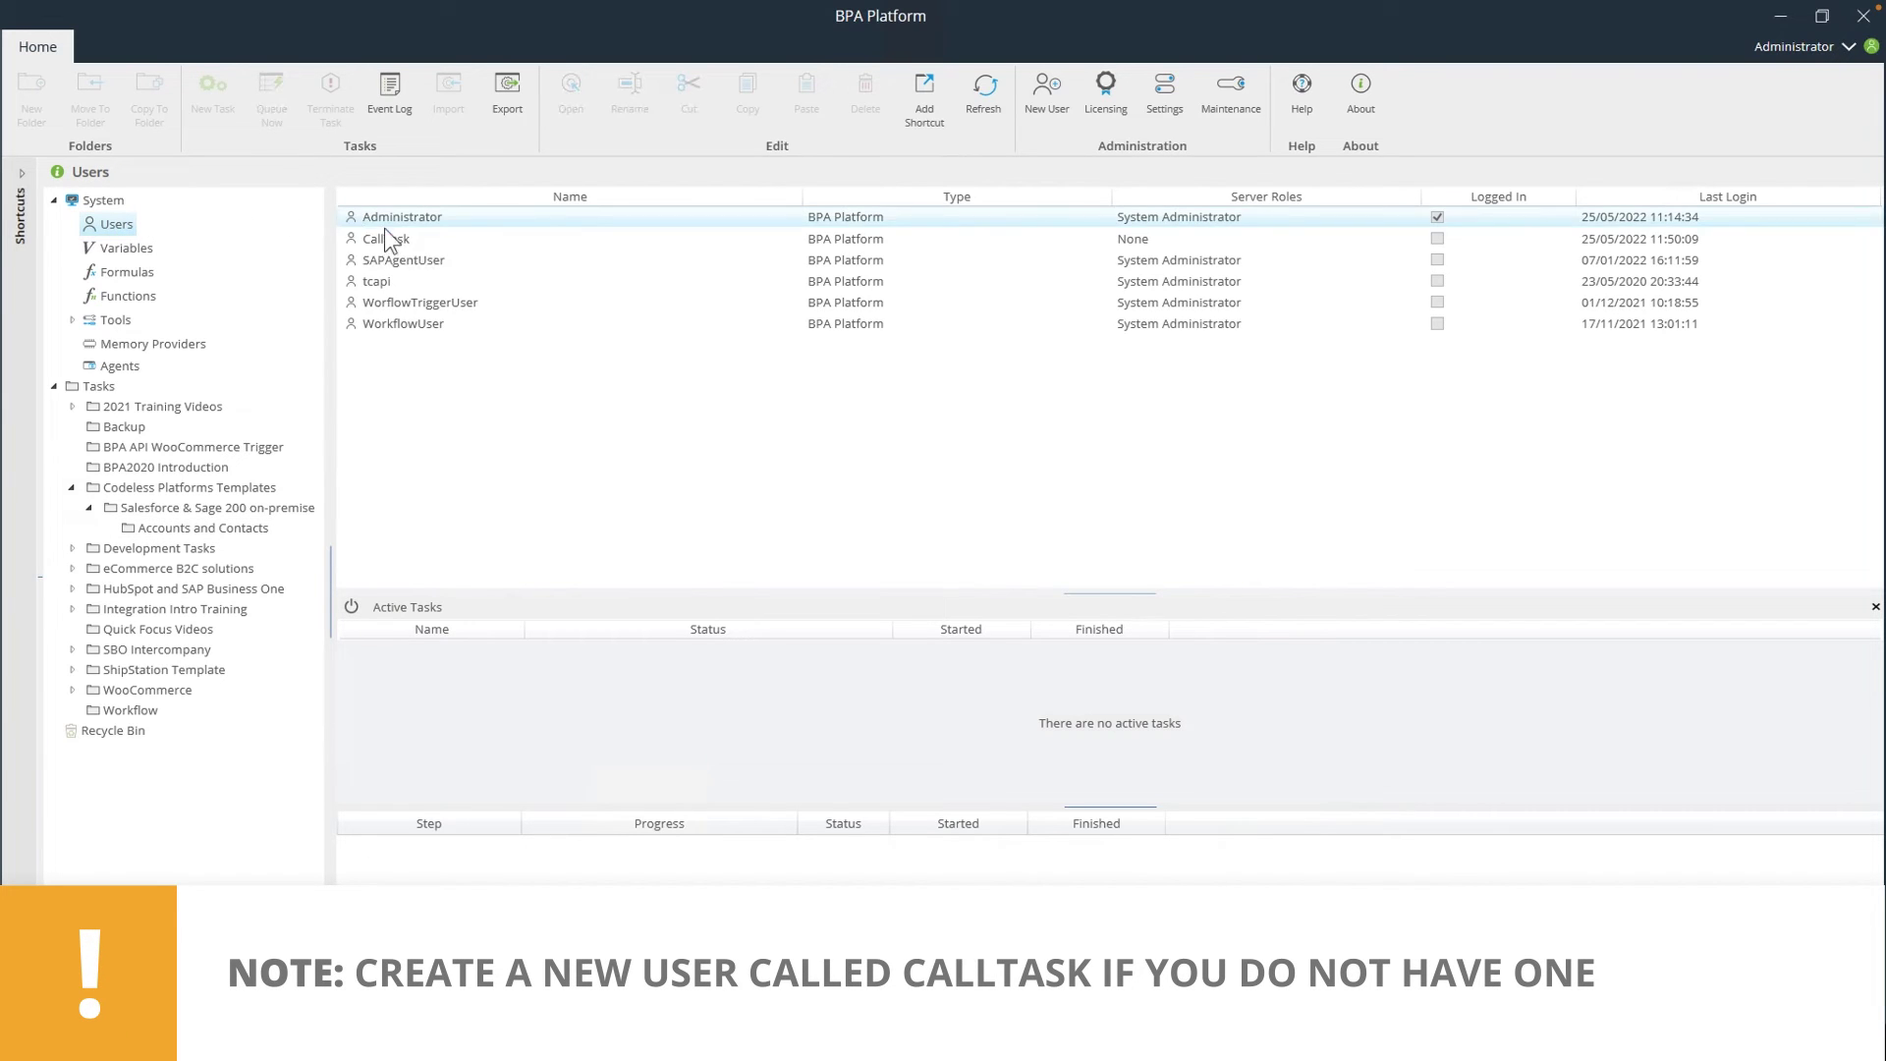
pyautogui.click(409, 237)
pyautogui.rightClick(409, 238)
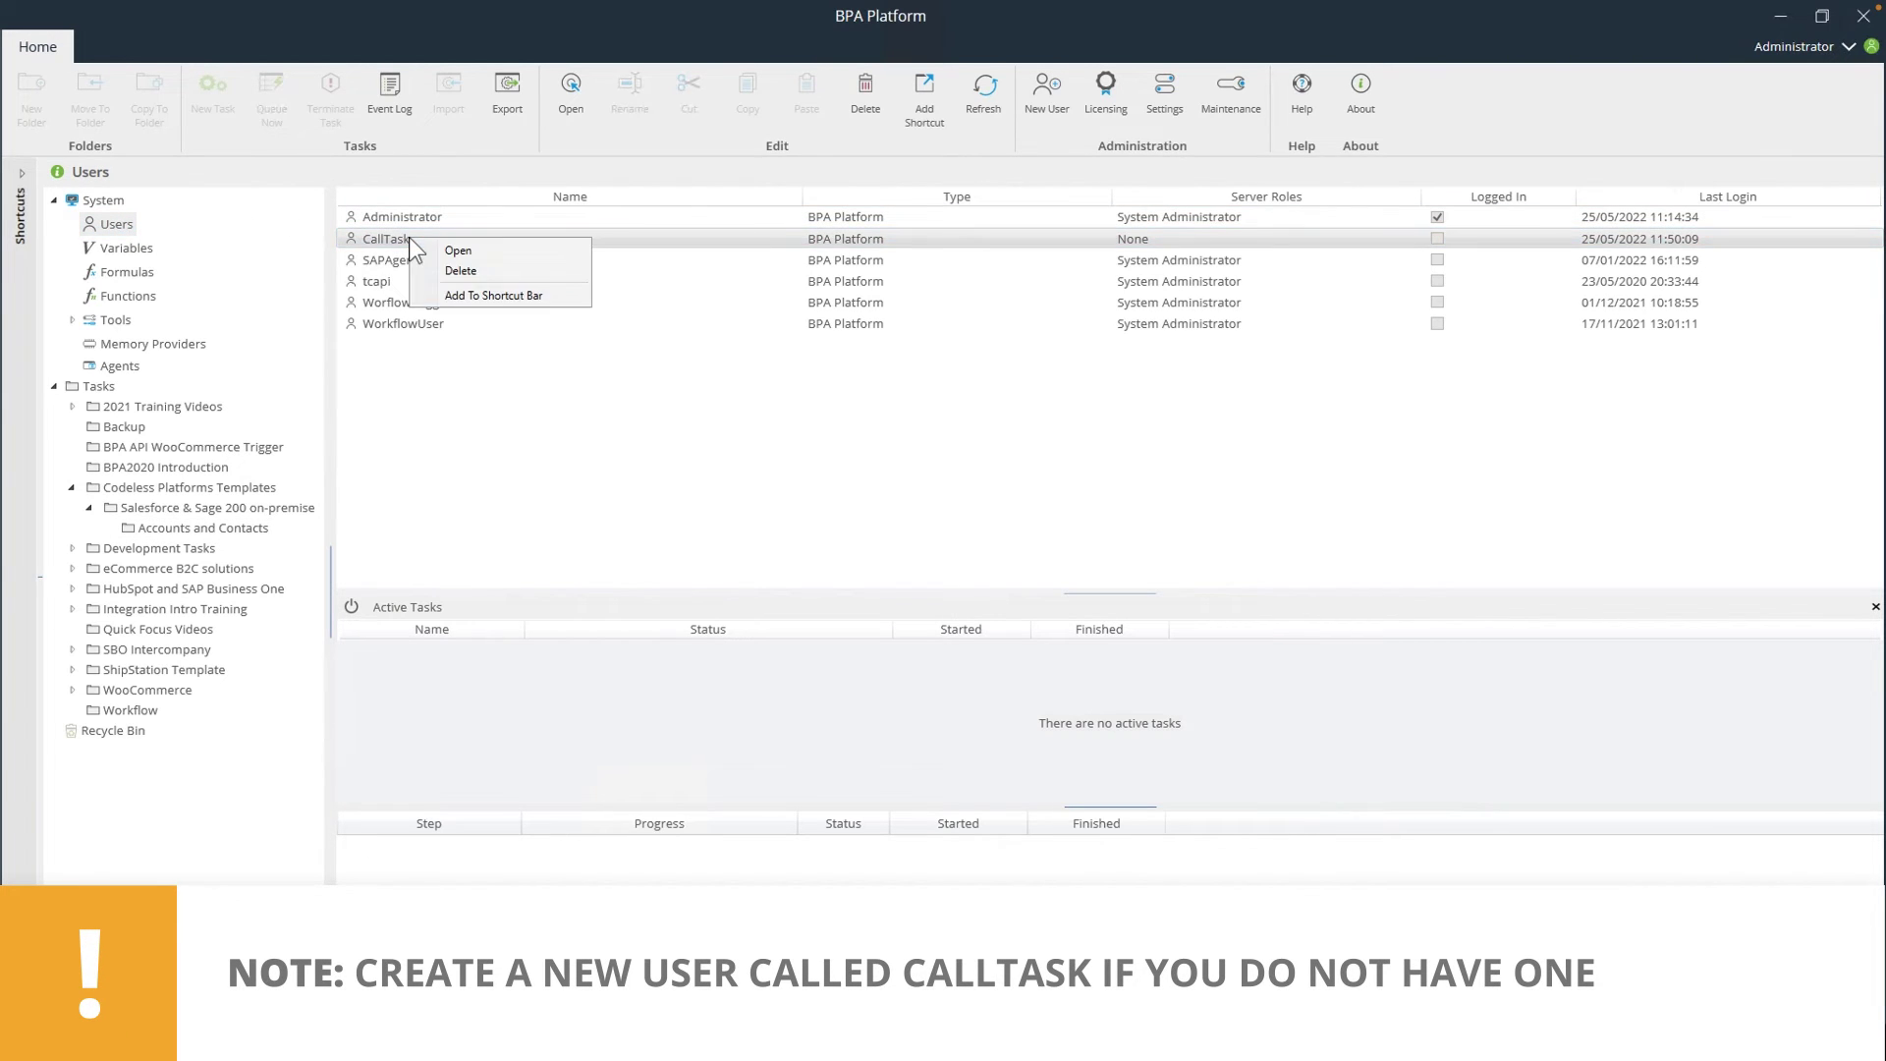
pyautogui.click(461, 246)
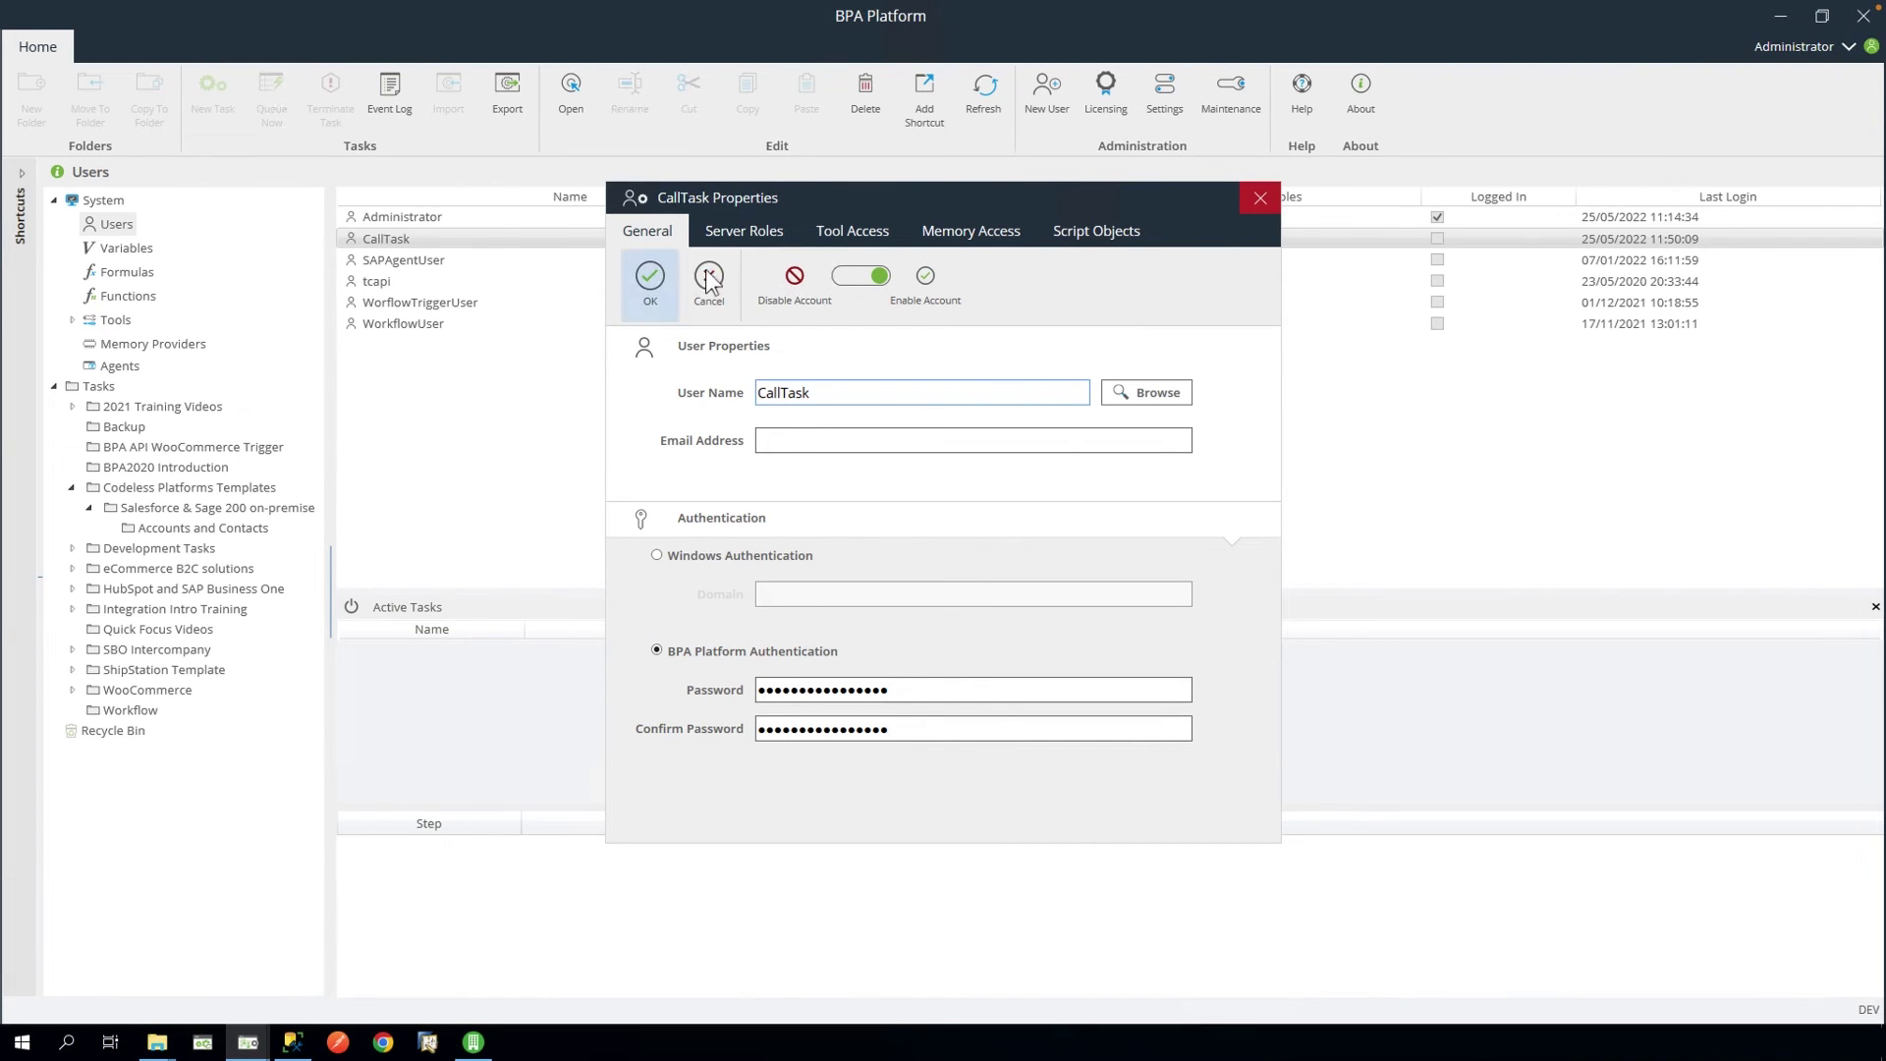
pyautogui.click(750, 232)
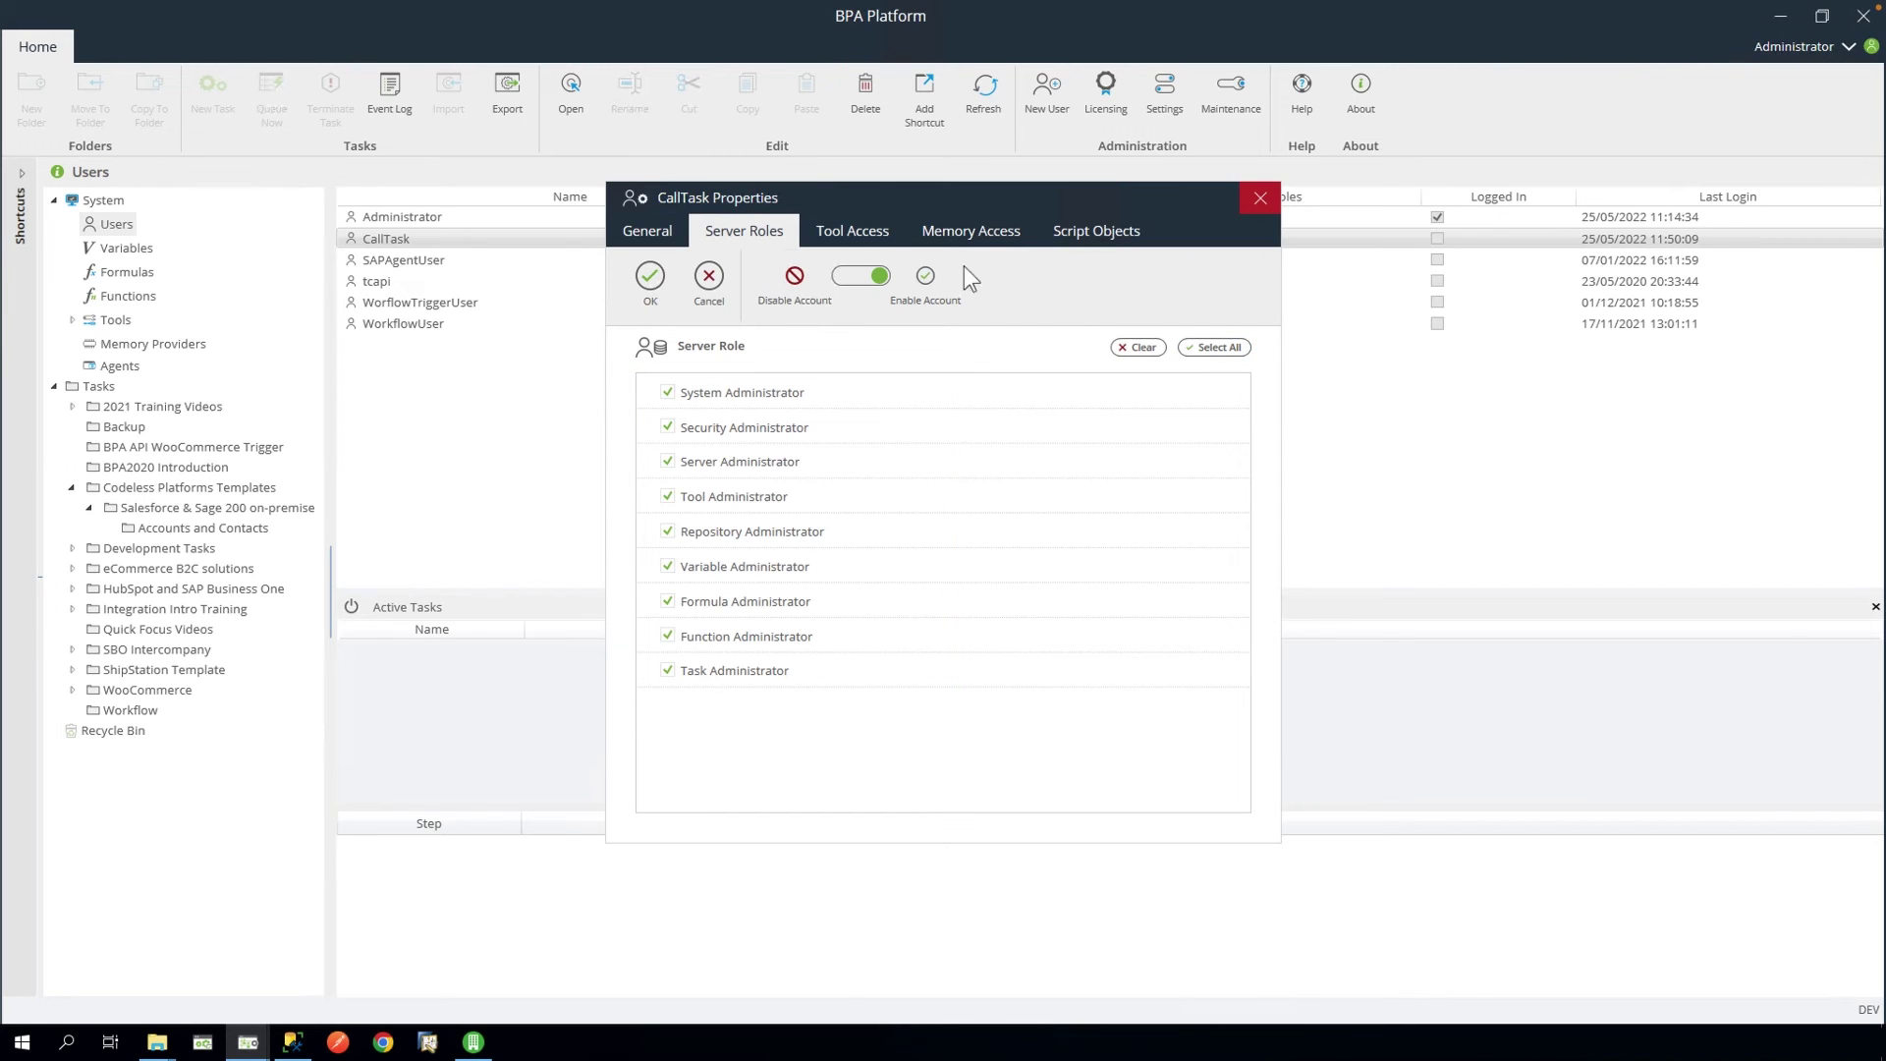
pyautogui.click(652, 277)
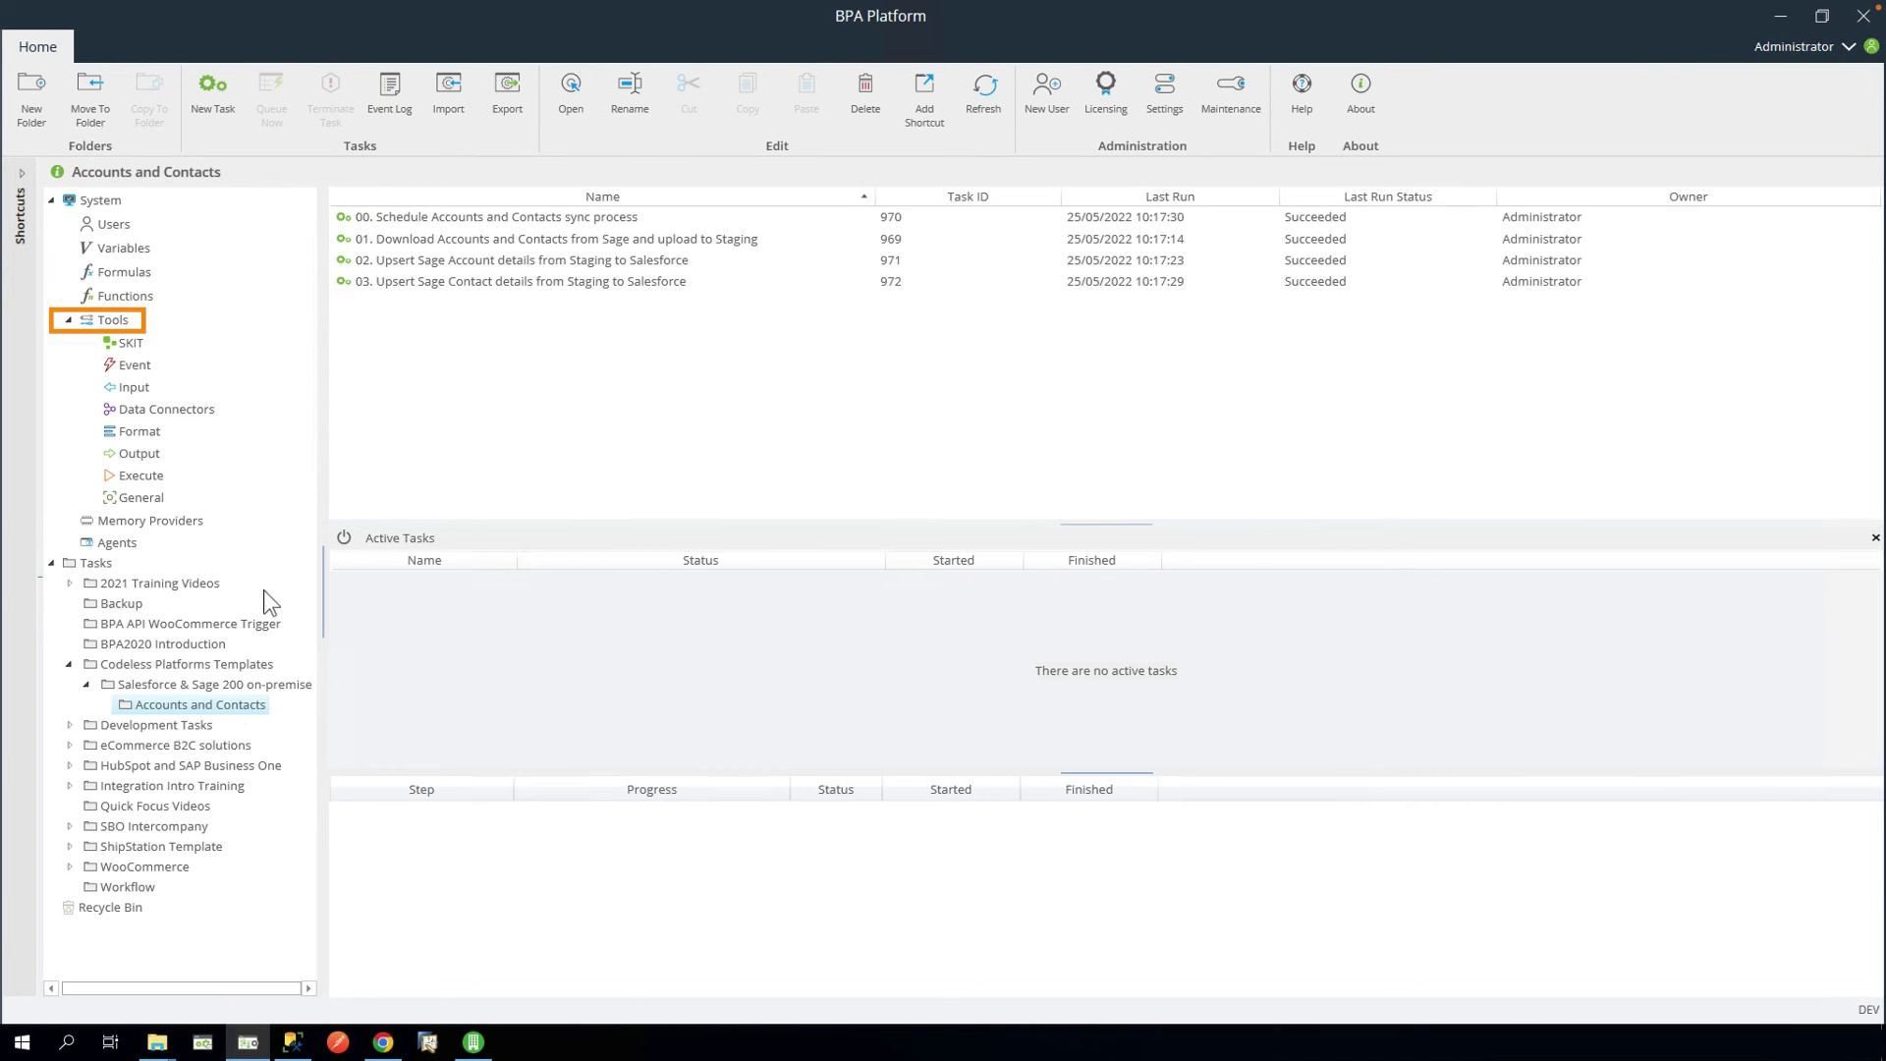
# Step: Edit the Accounts & Contacts connection in the Execute > Call Task global configuration
pyautogui.click(154, 481)
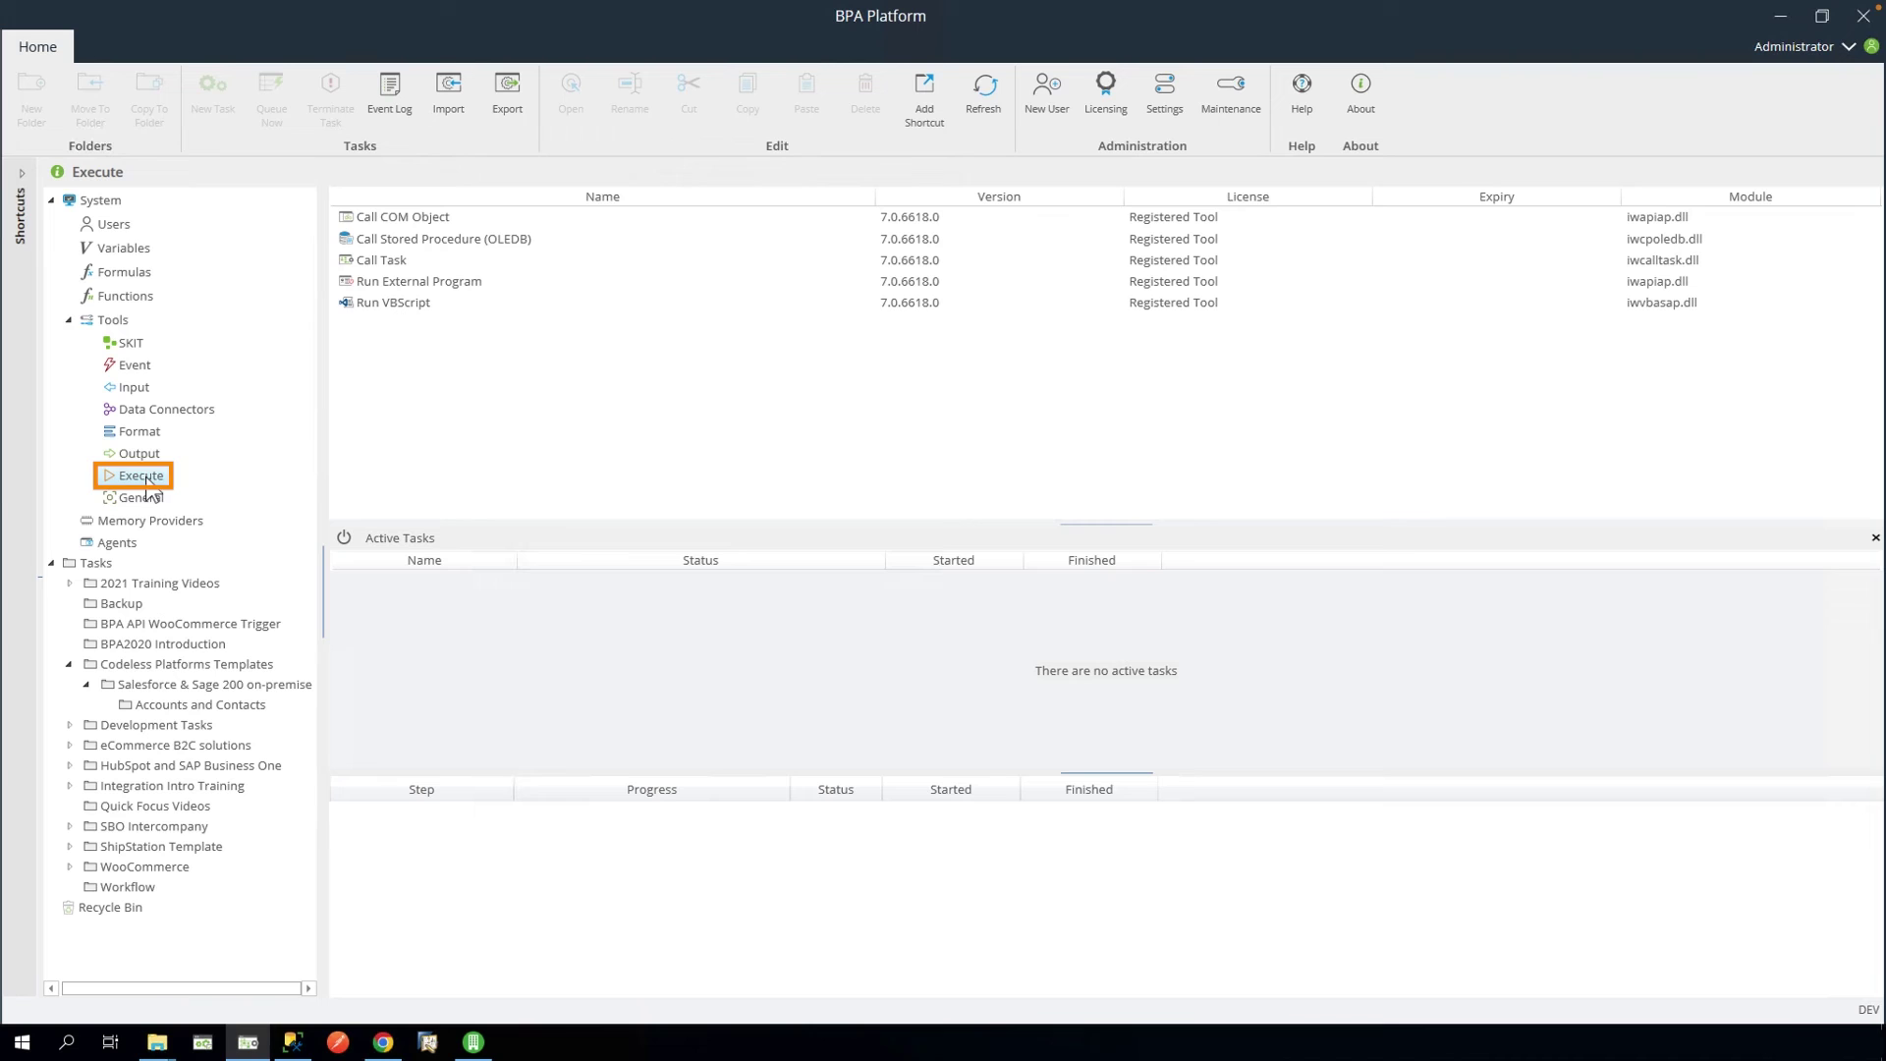
pyautogui.click(377, 261)
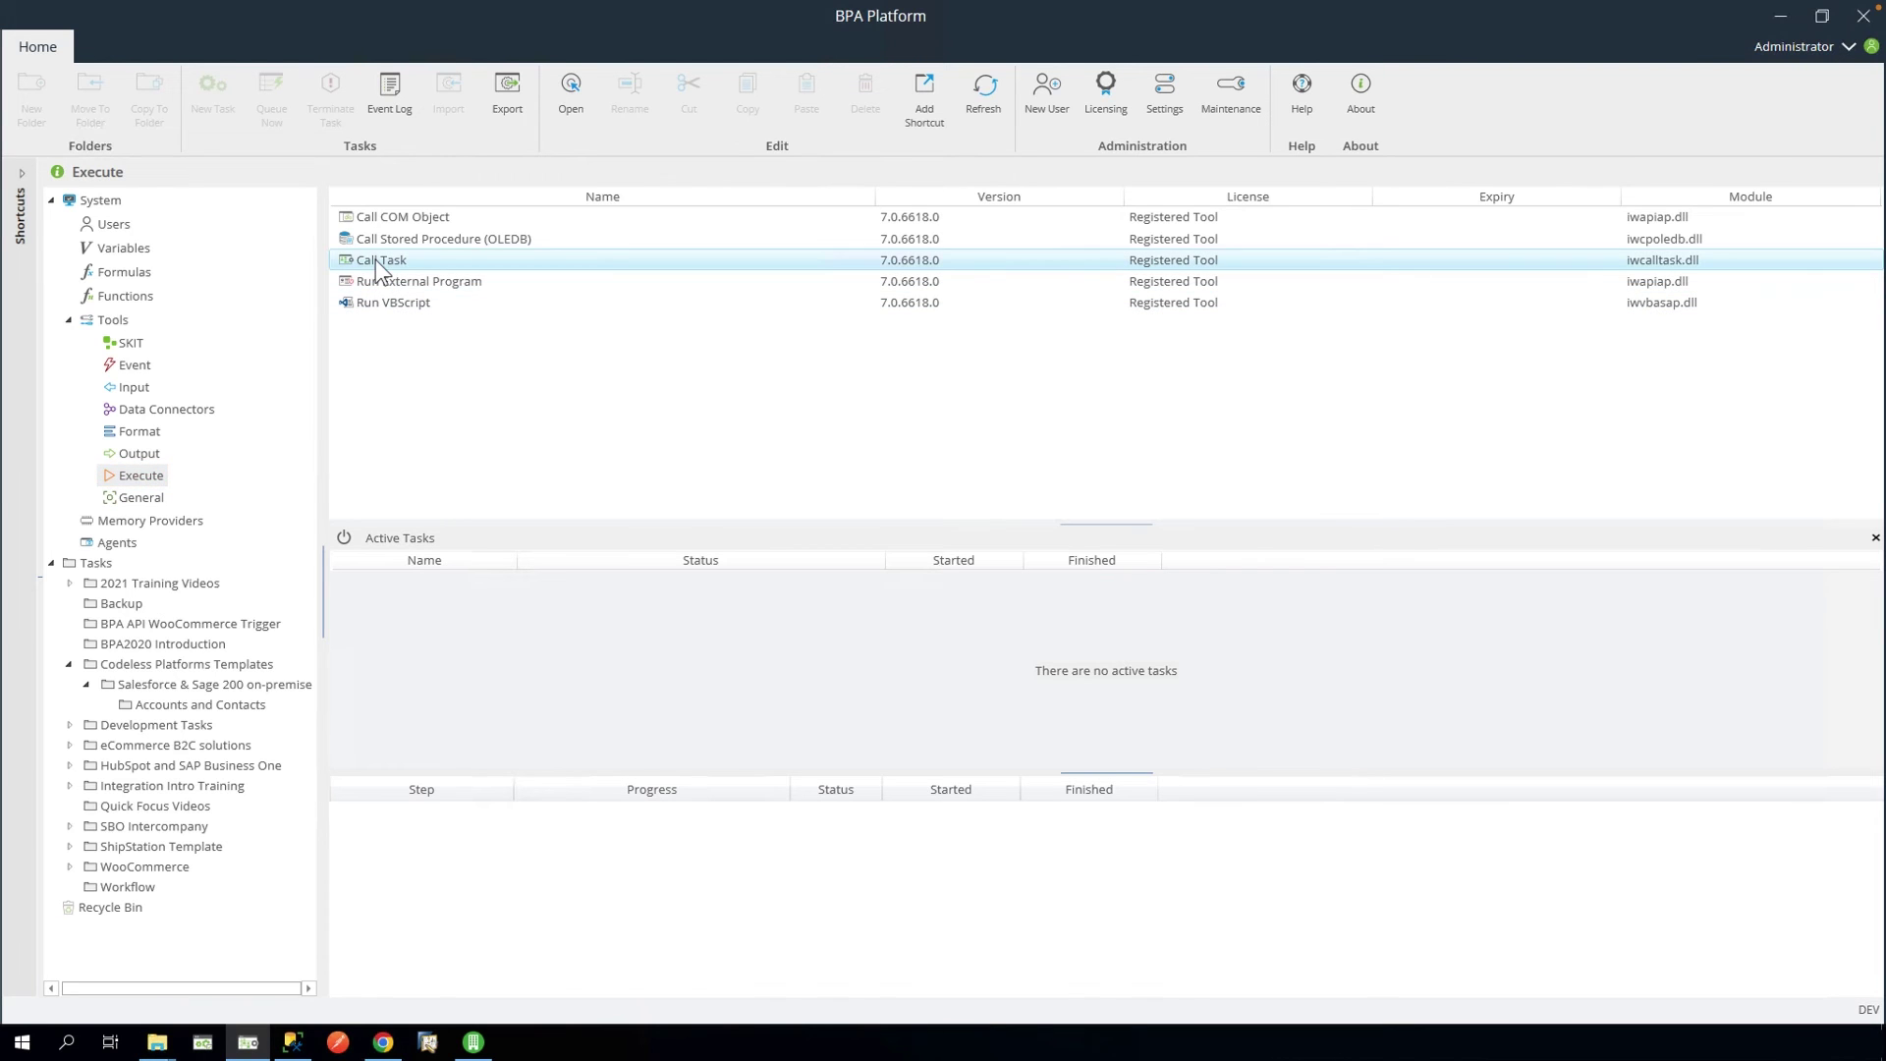
pyautogui.doubleClick(375, 259)
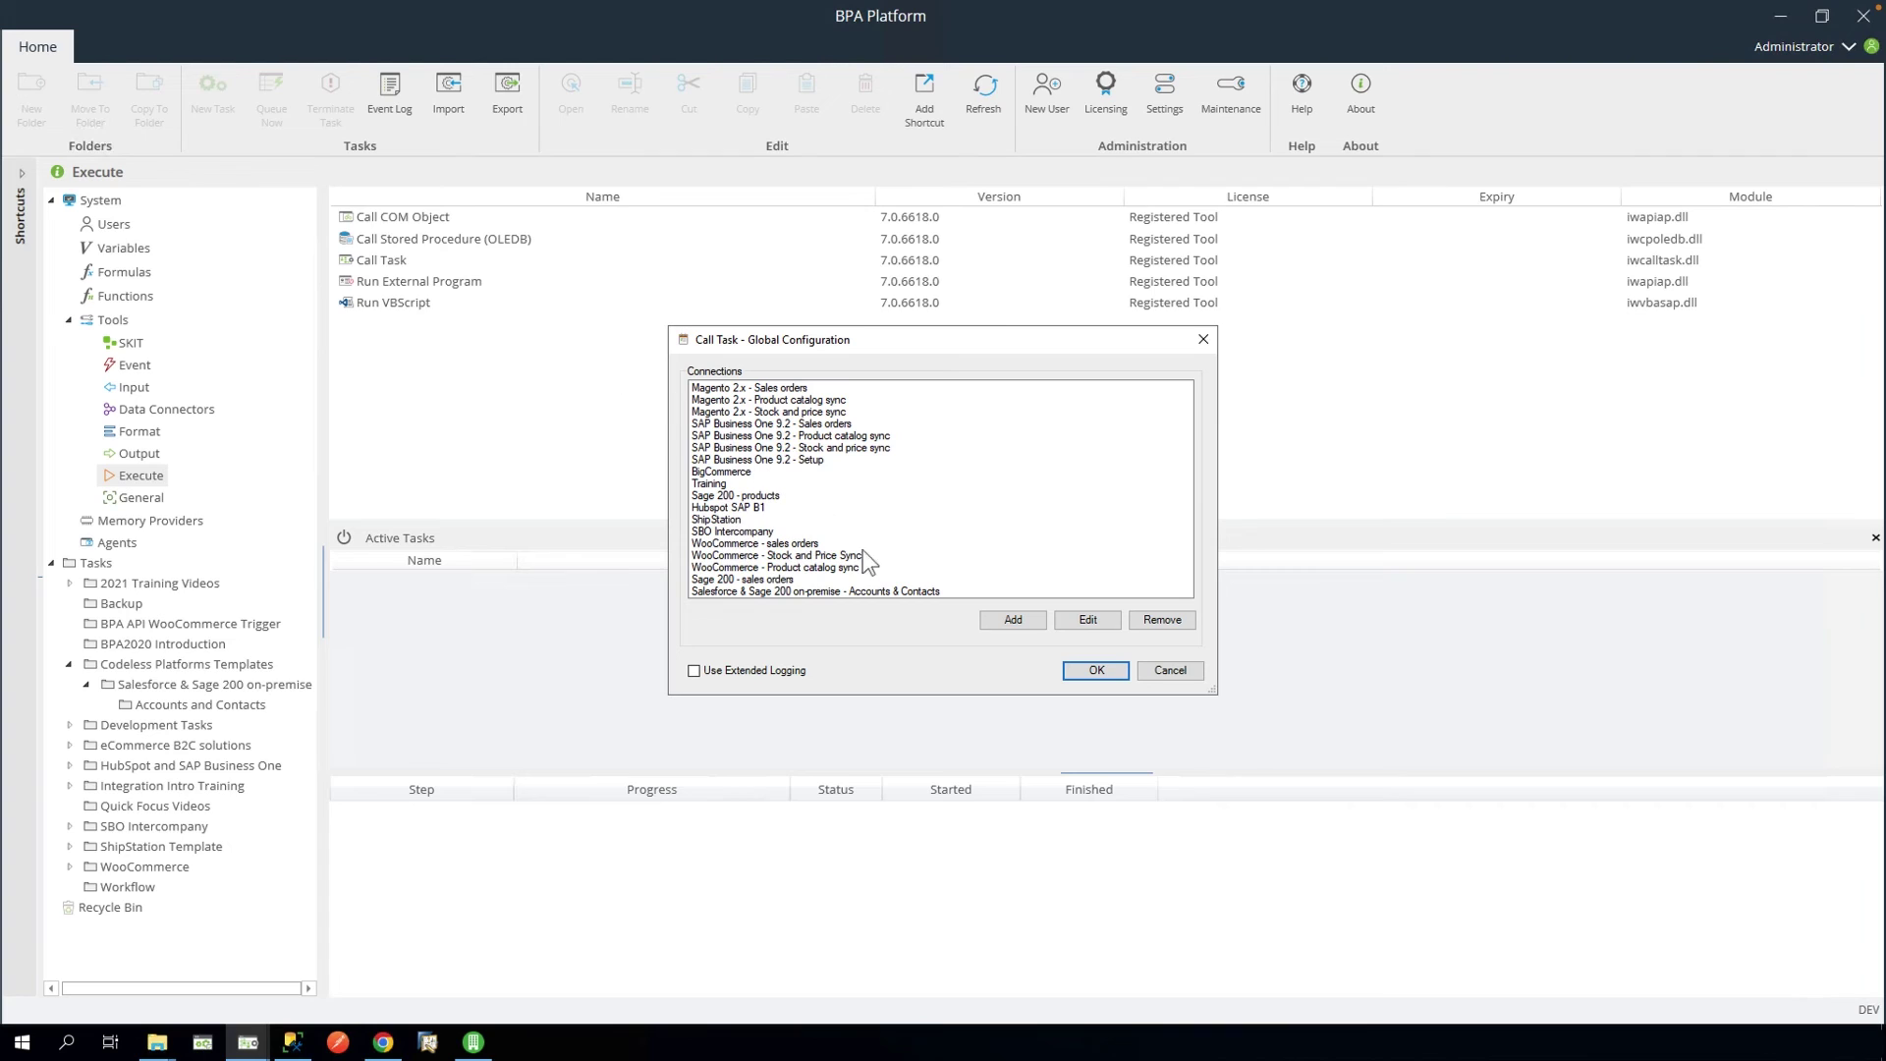
pyautogui.click(885, 592)
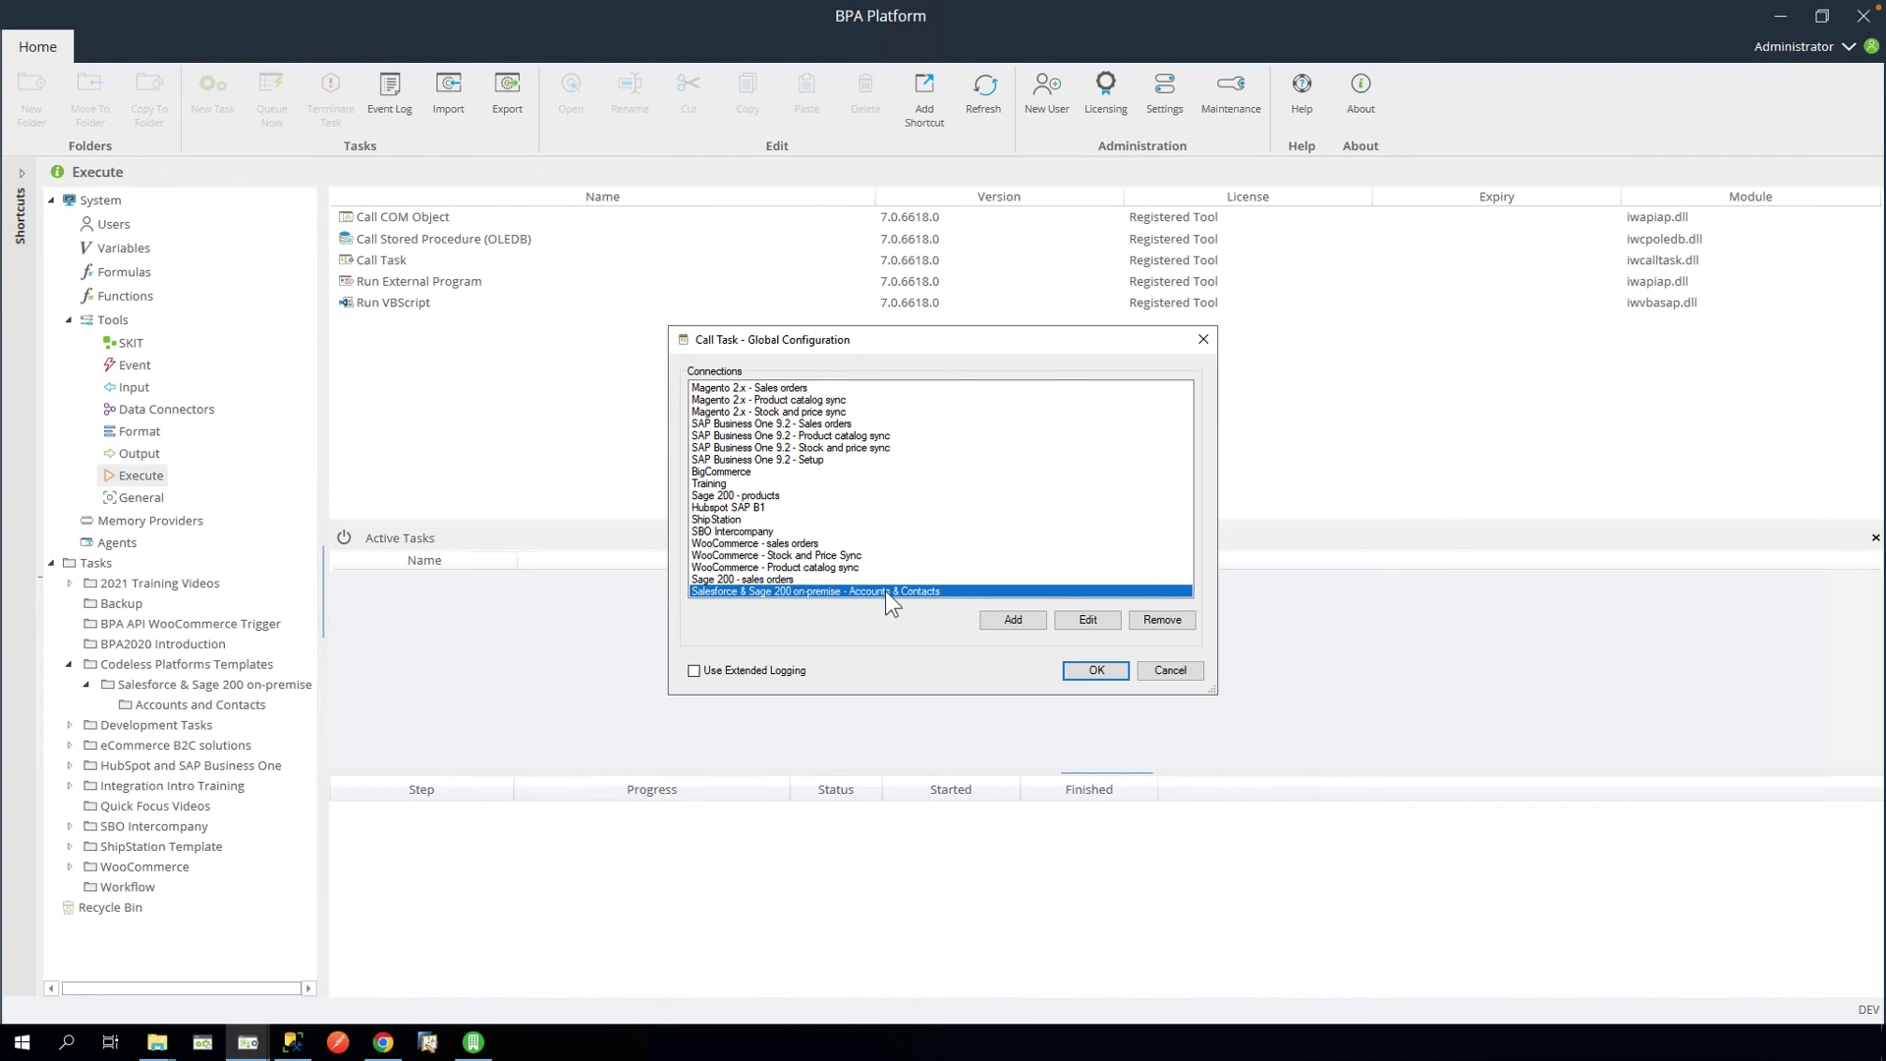
pyautogui.click(1086, 620)
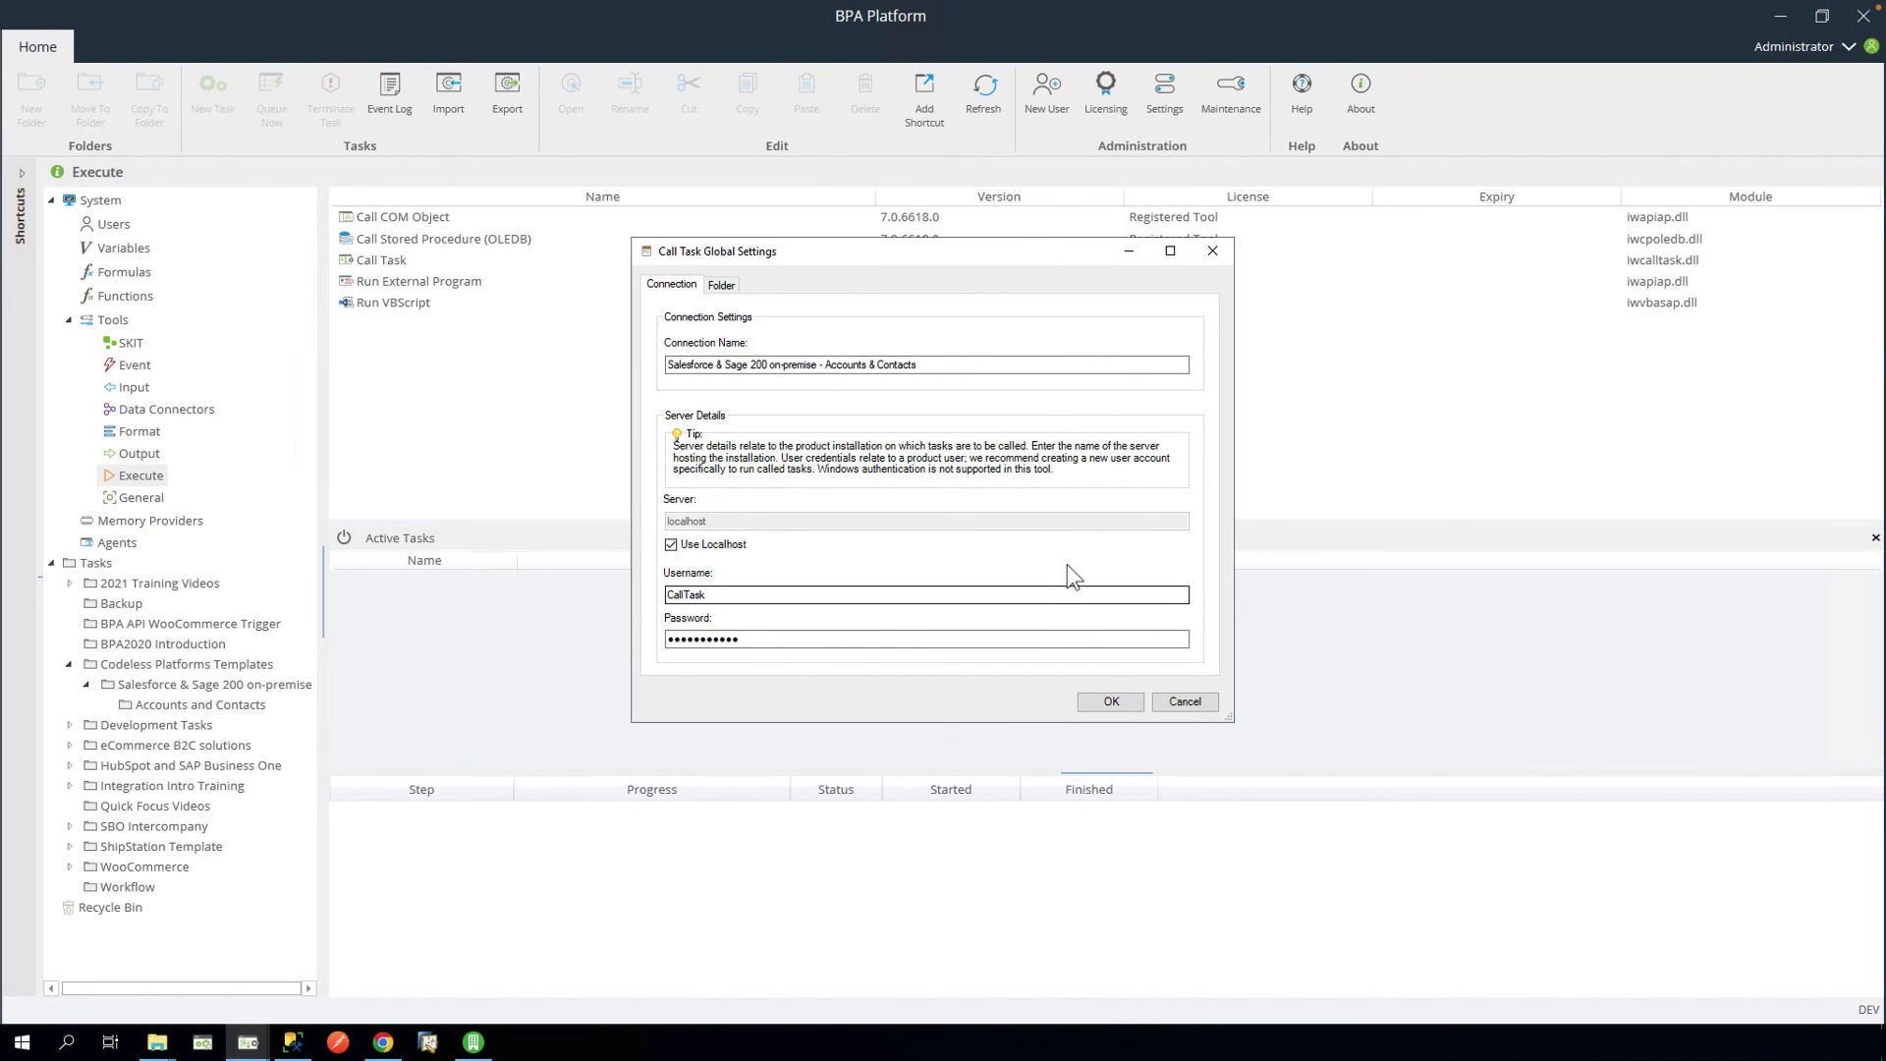
# Step: Set the connection's task folder to Codeless Platforms Templates > Salesforce & Sage 200 on-premise > Accounts and Contacts and save
pyautogui.click(722, 286)
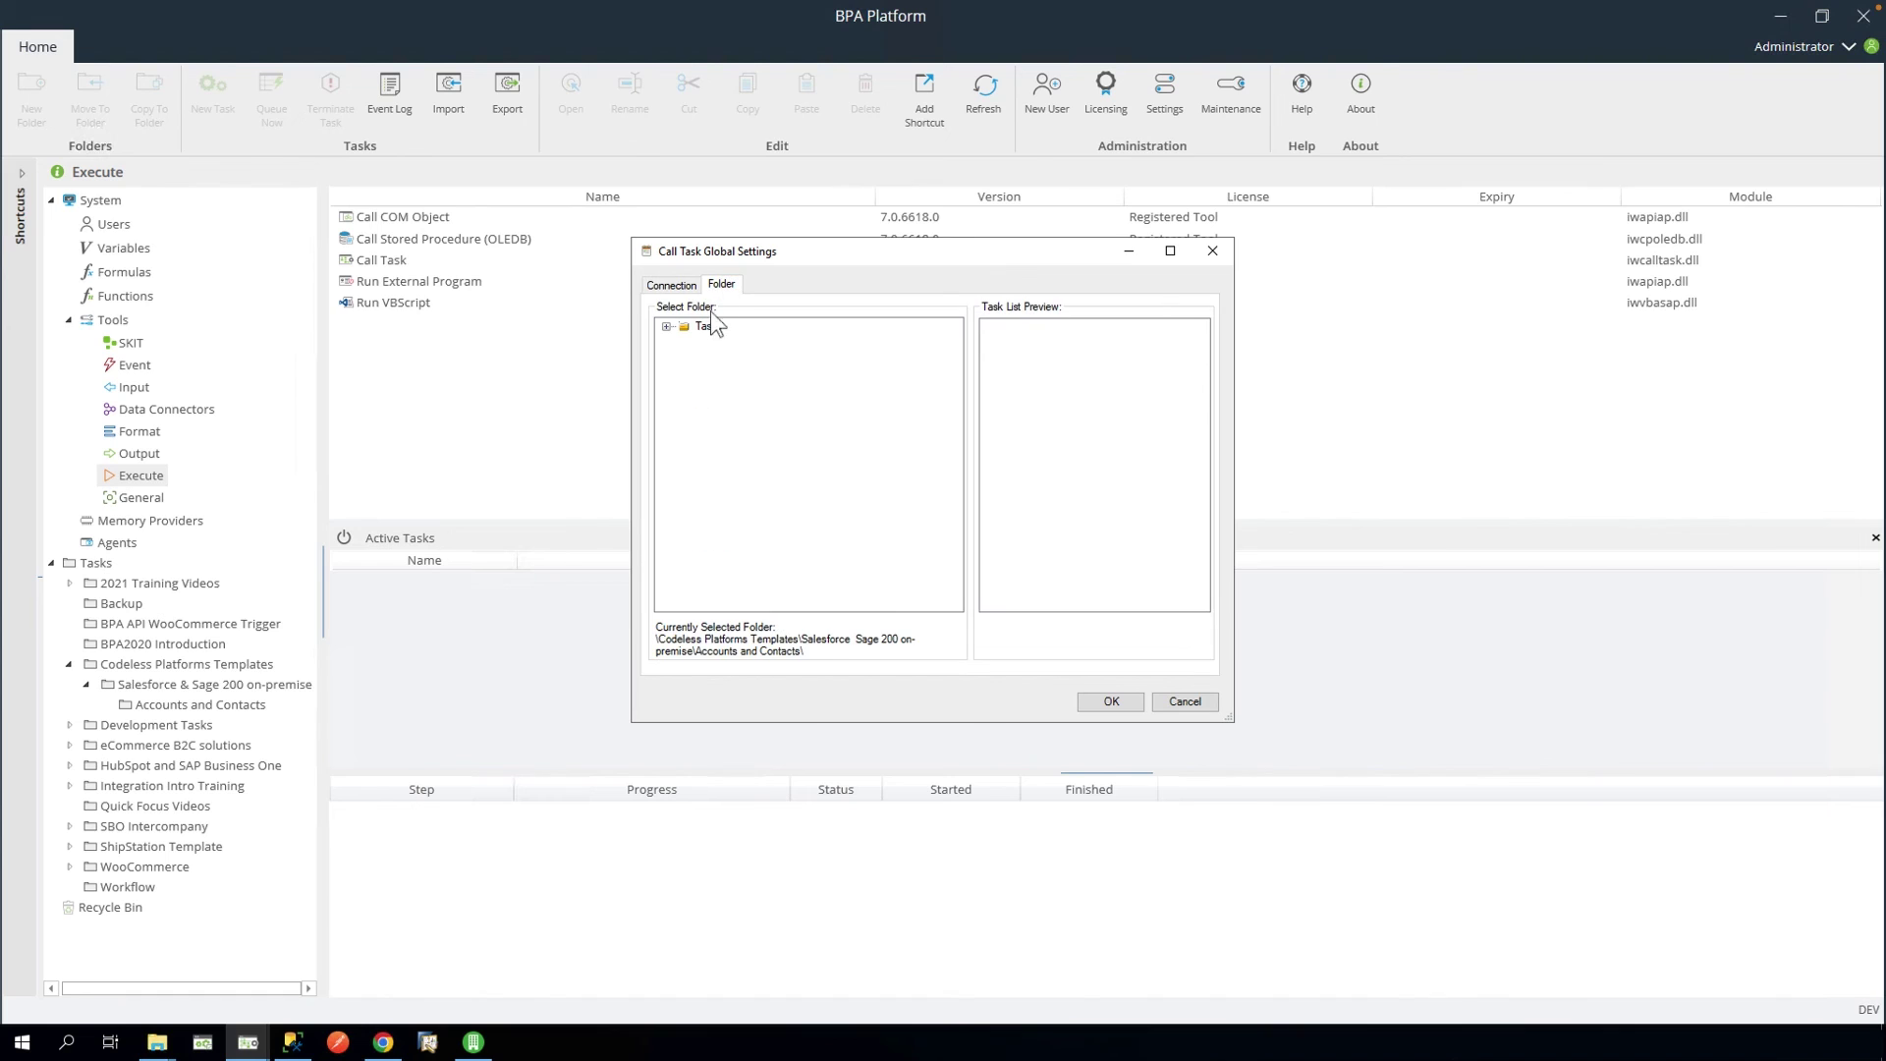
pyautogui.click(667, 326)
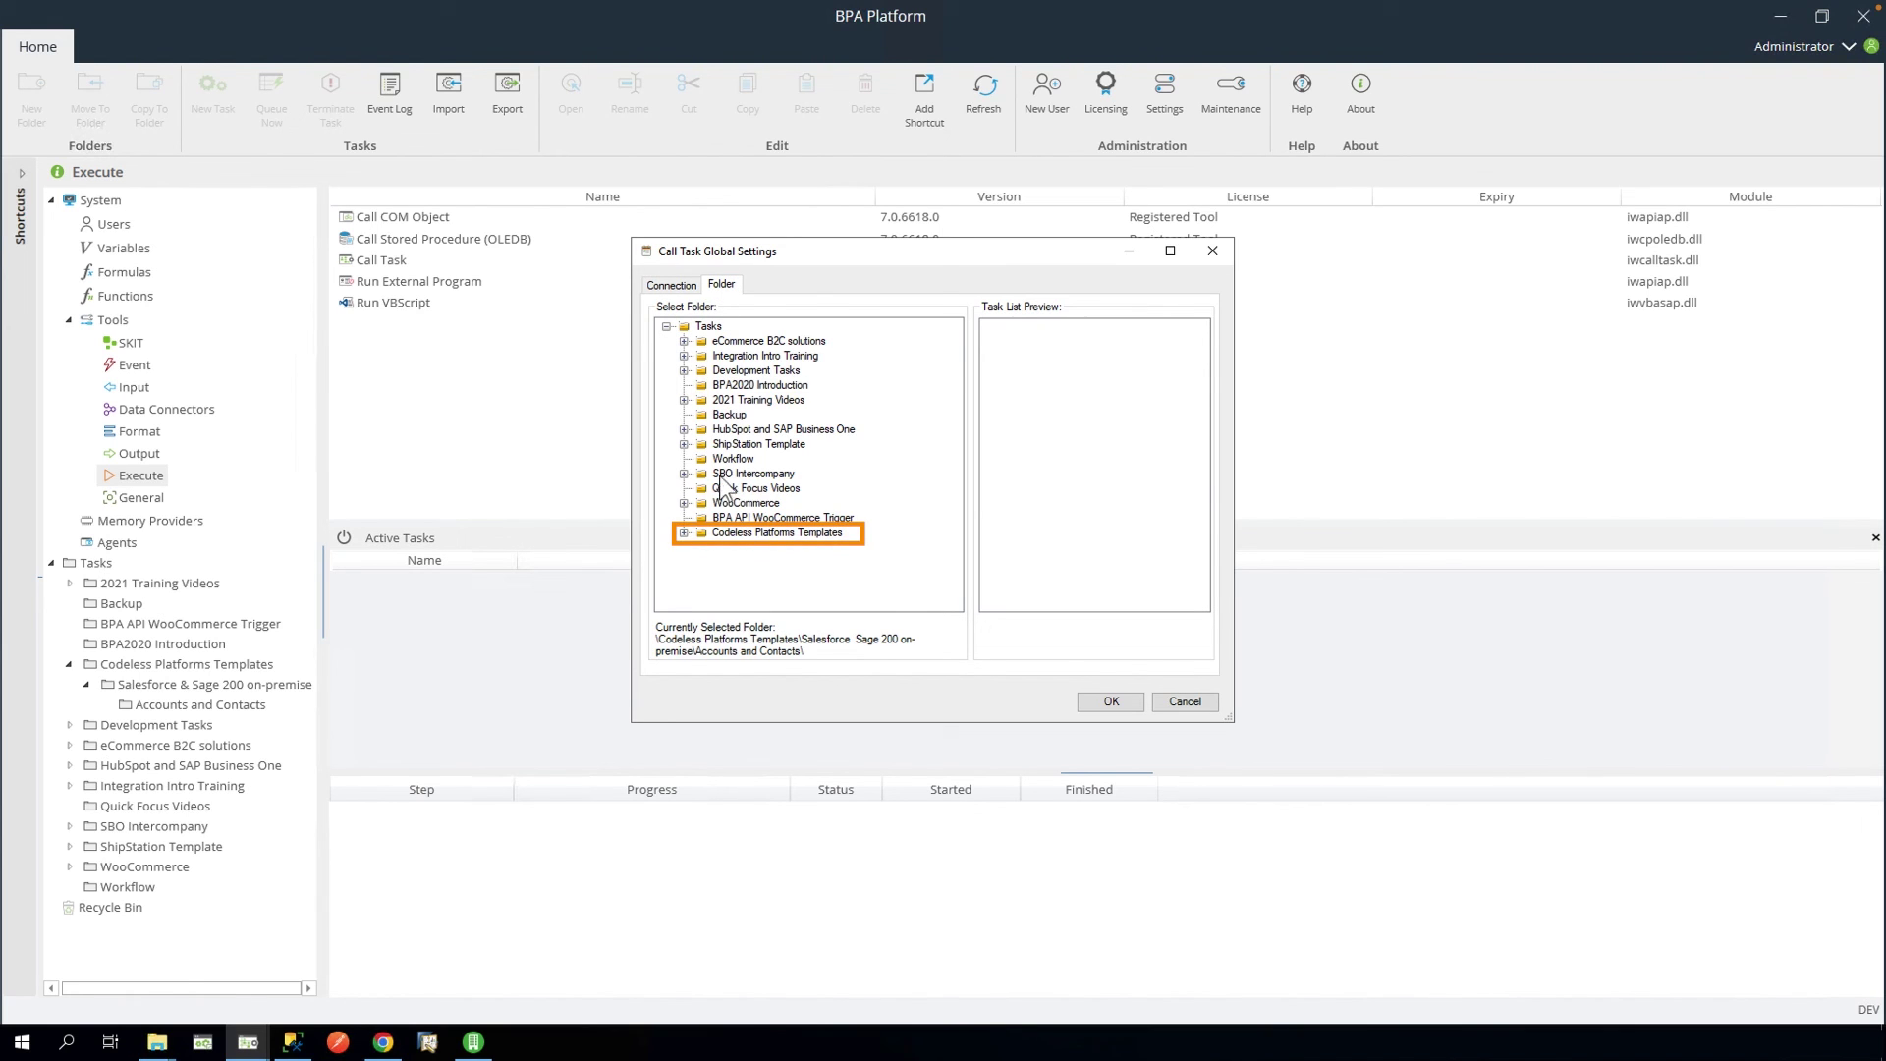
pyautogui.click(684, 534)
pyautogui.click(701, 548)
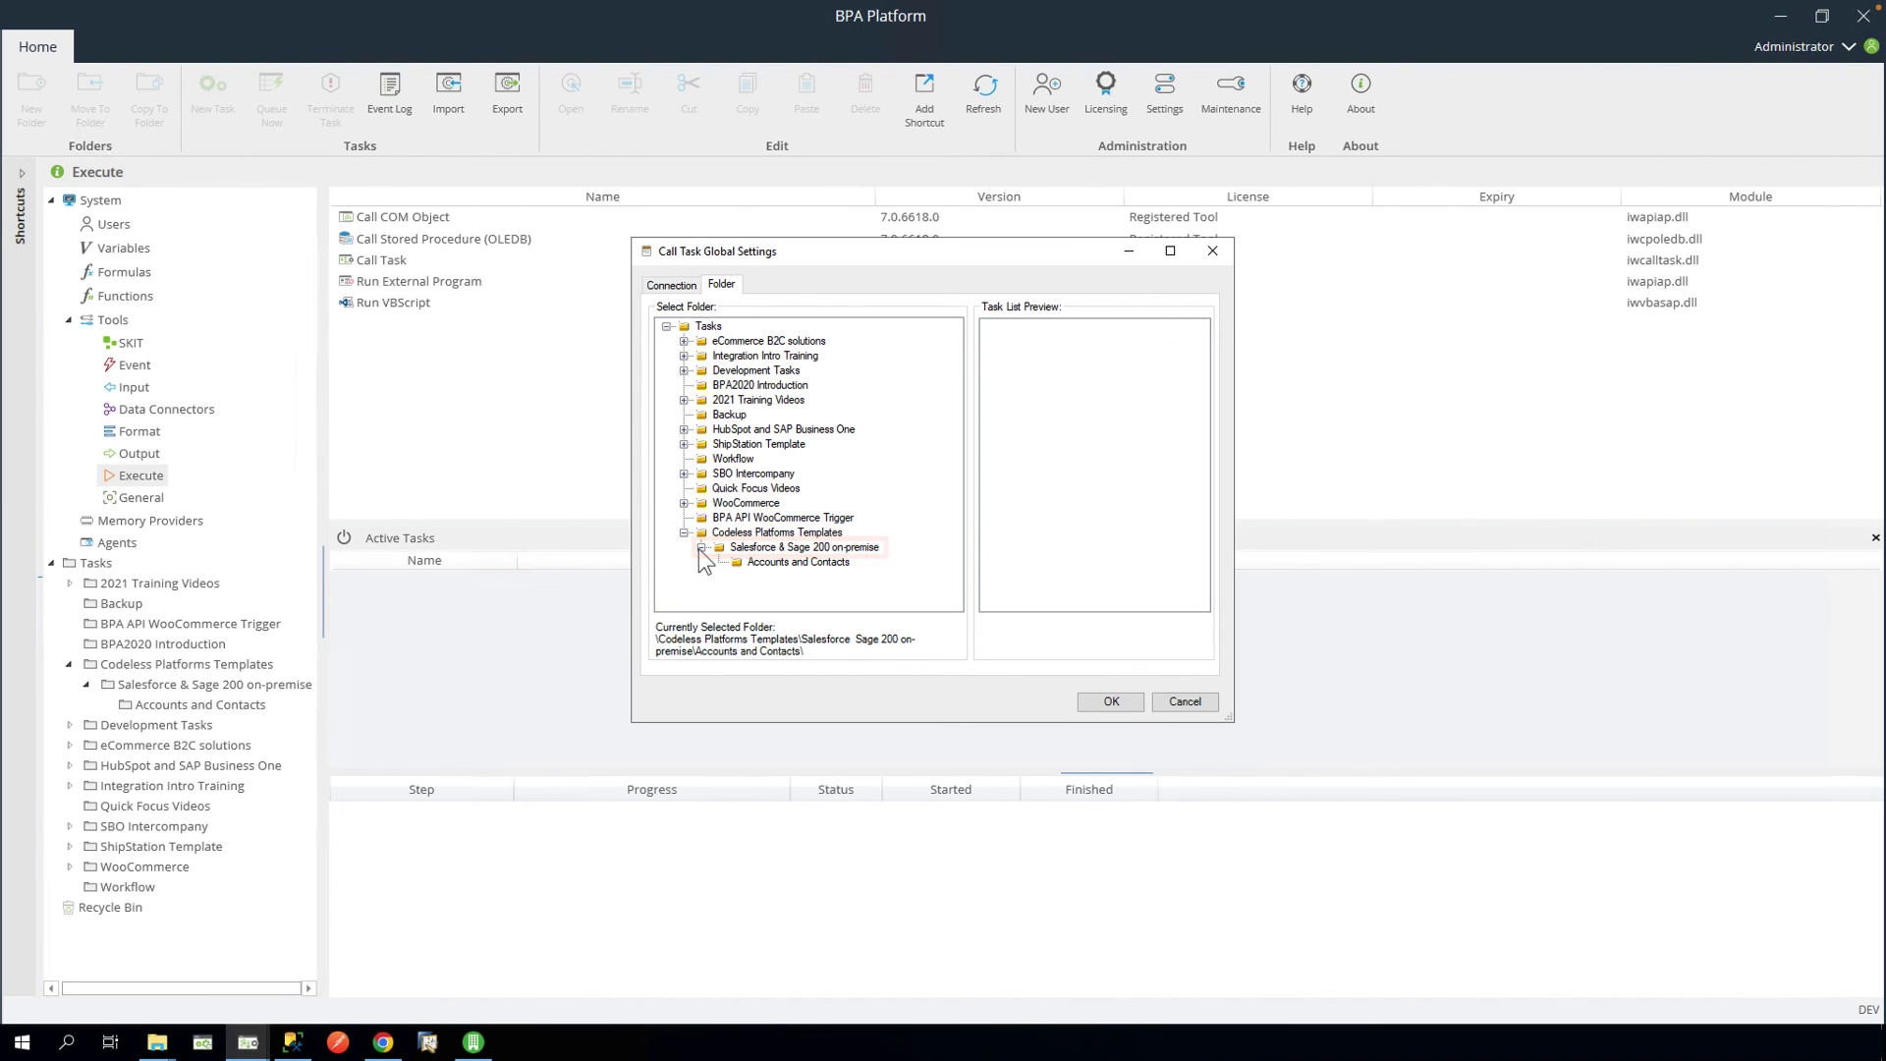
pyautogui.click(766, 566)
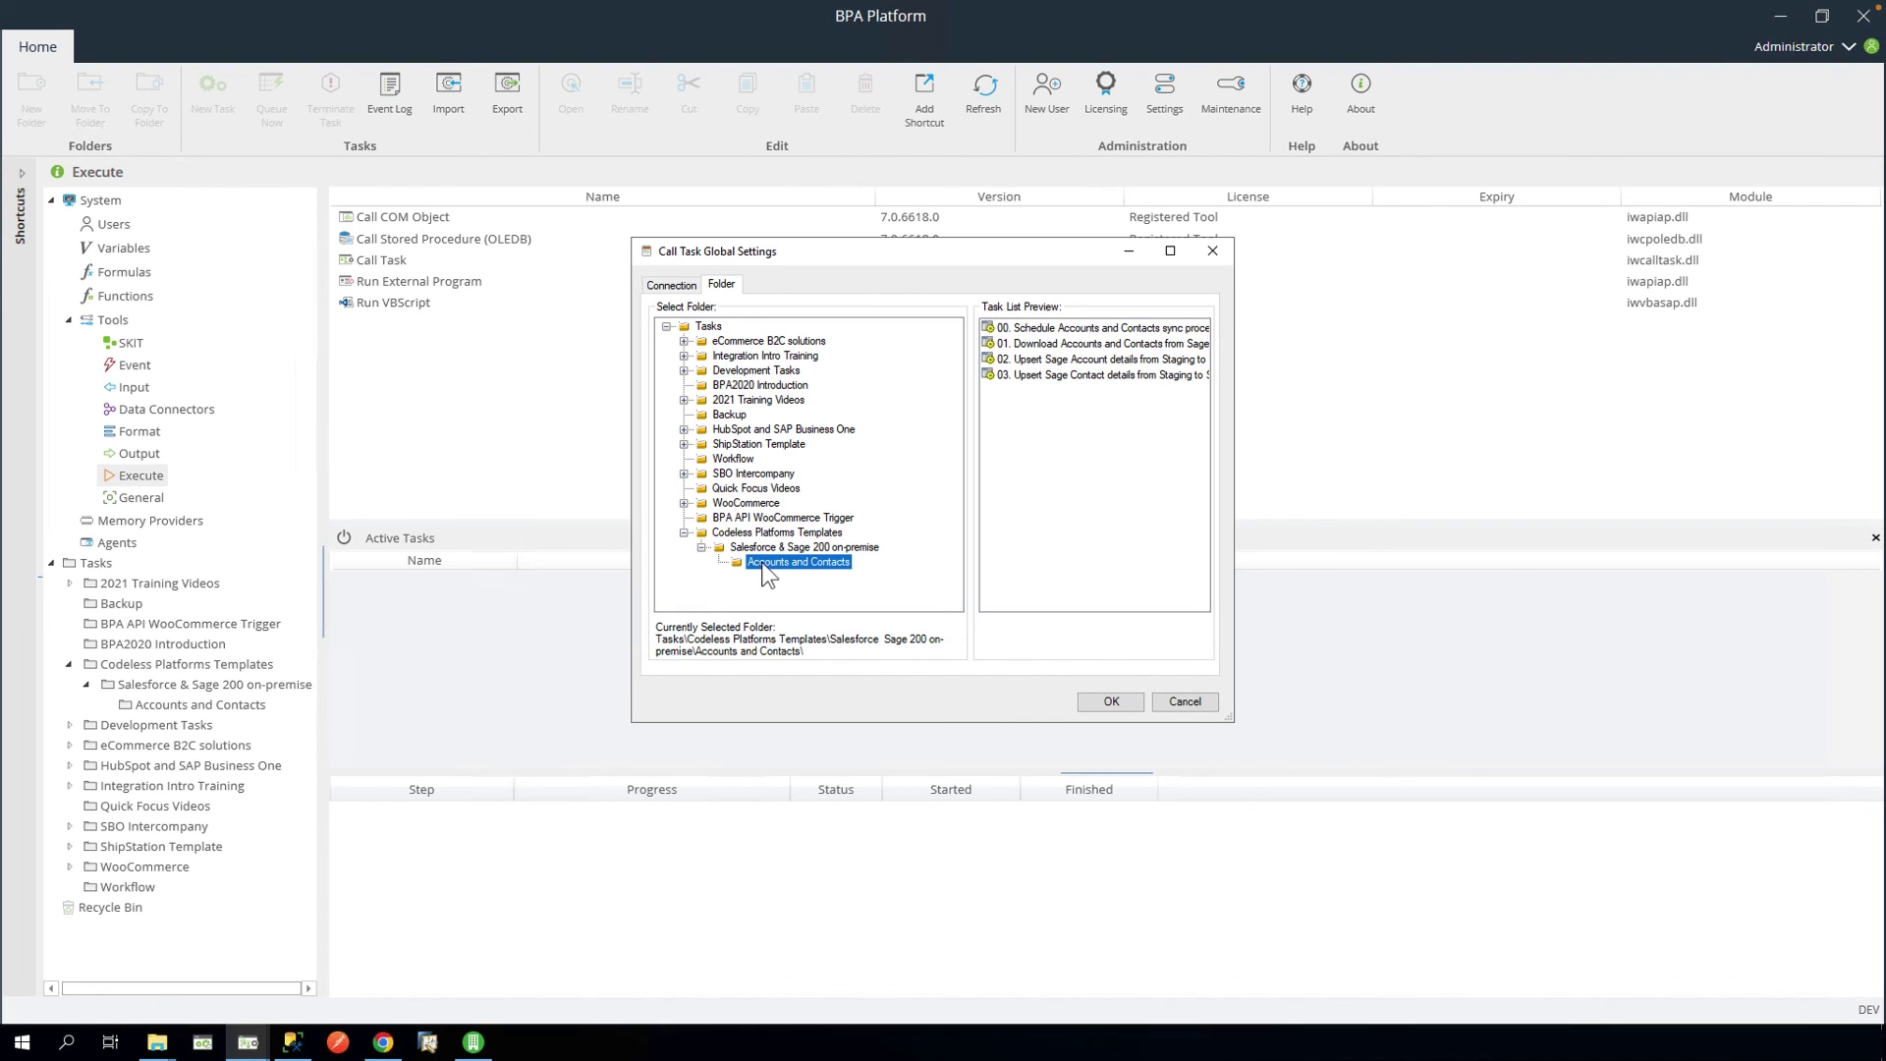
pyautogui.click(1100, 716)
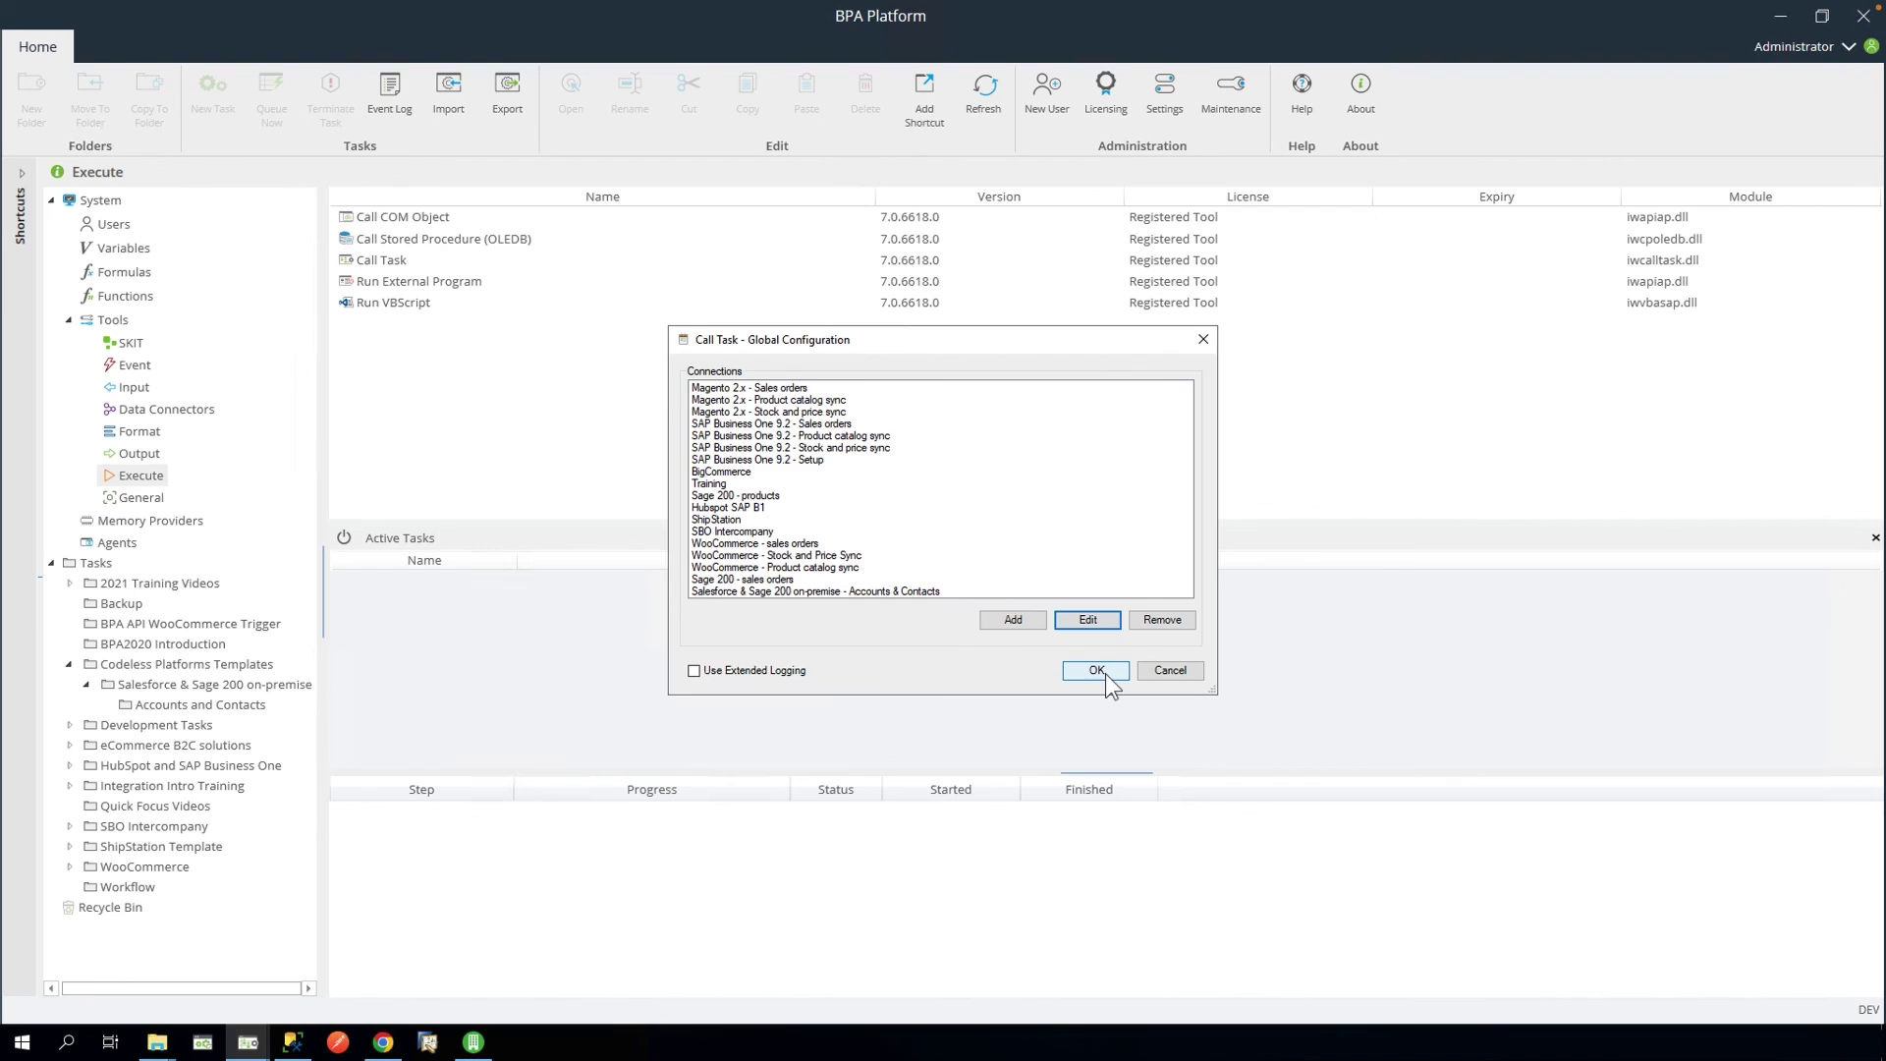
pyautogui.click(1097, 671)
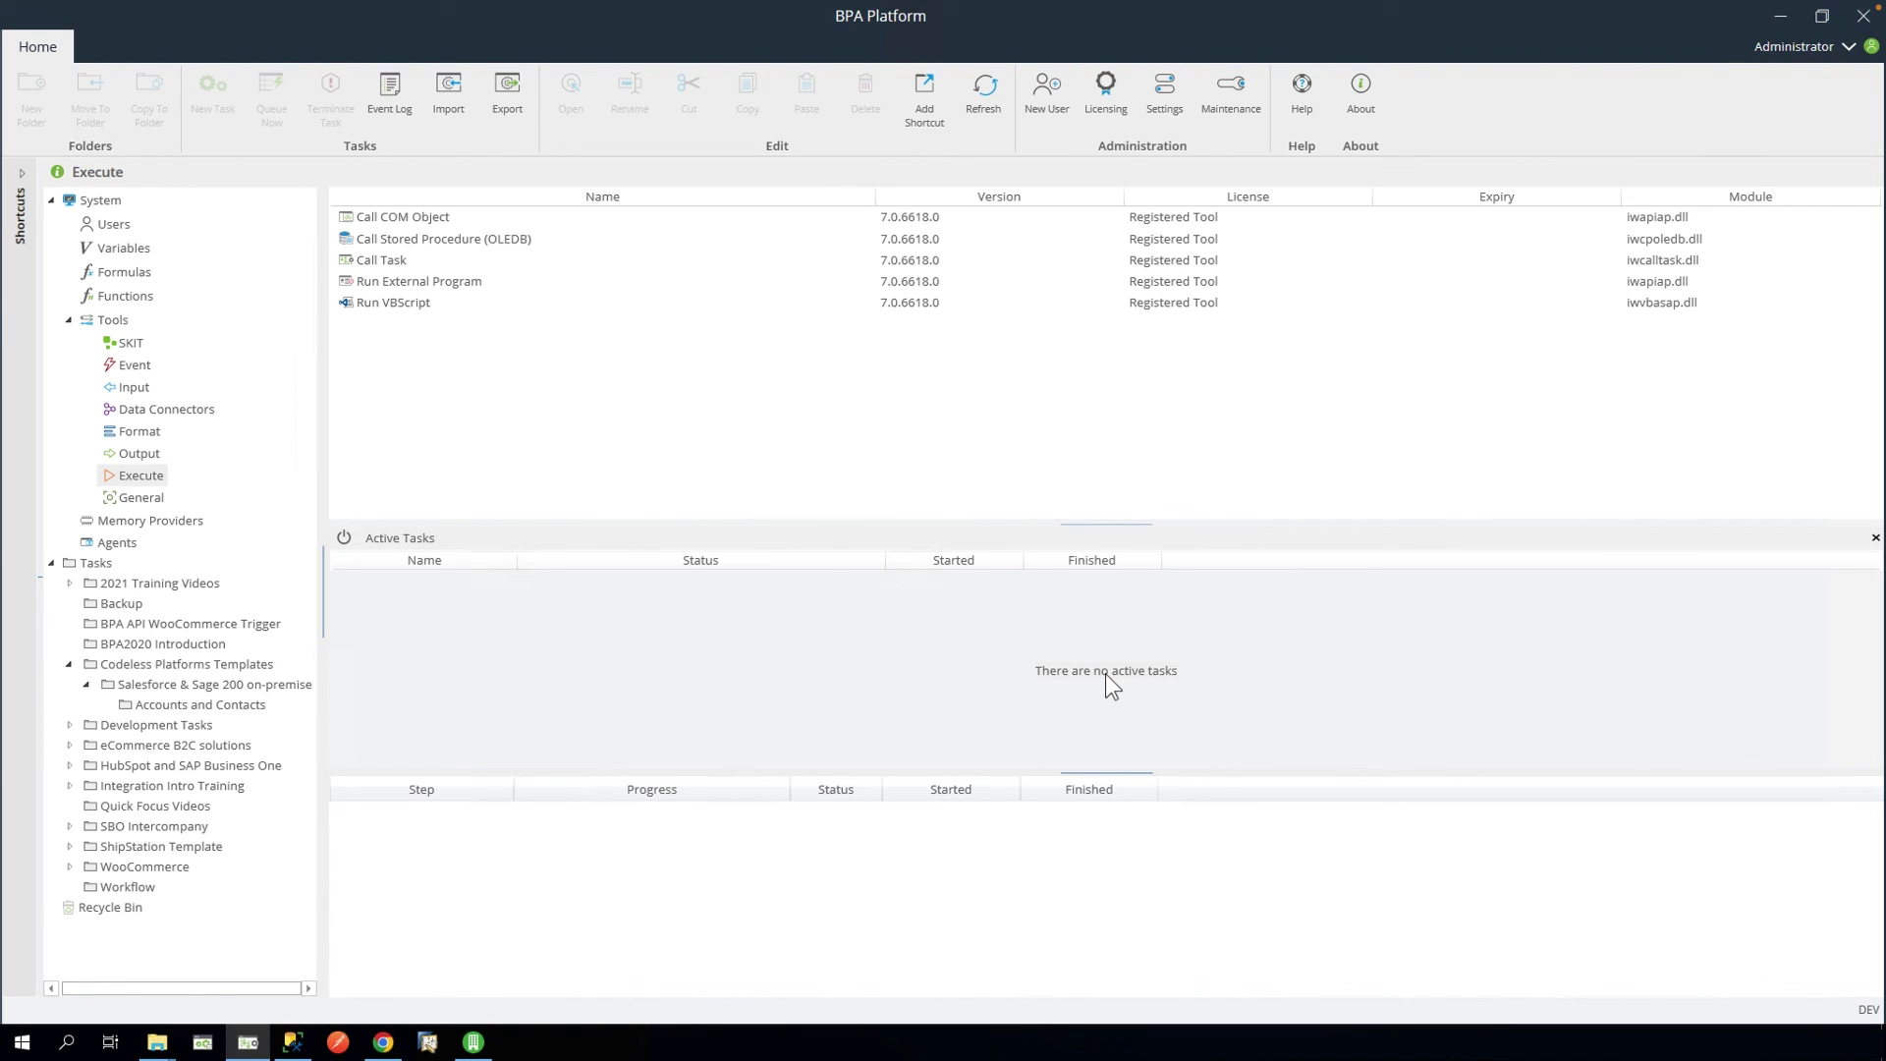